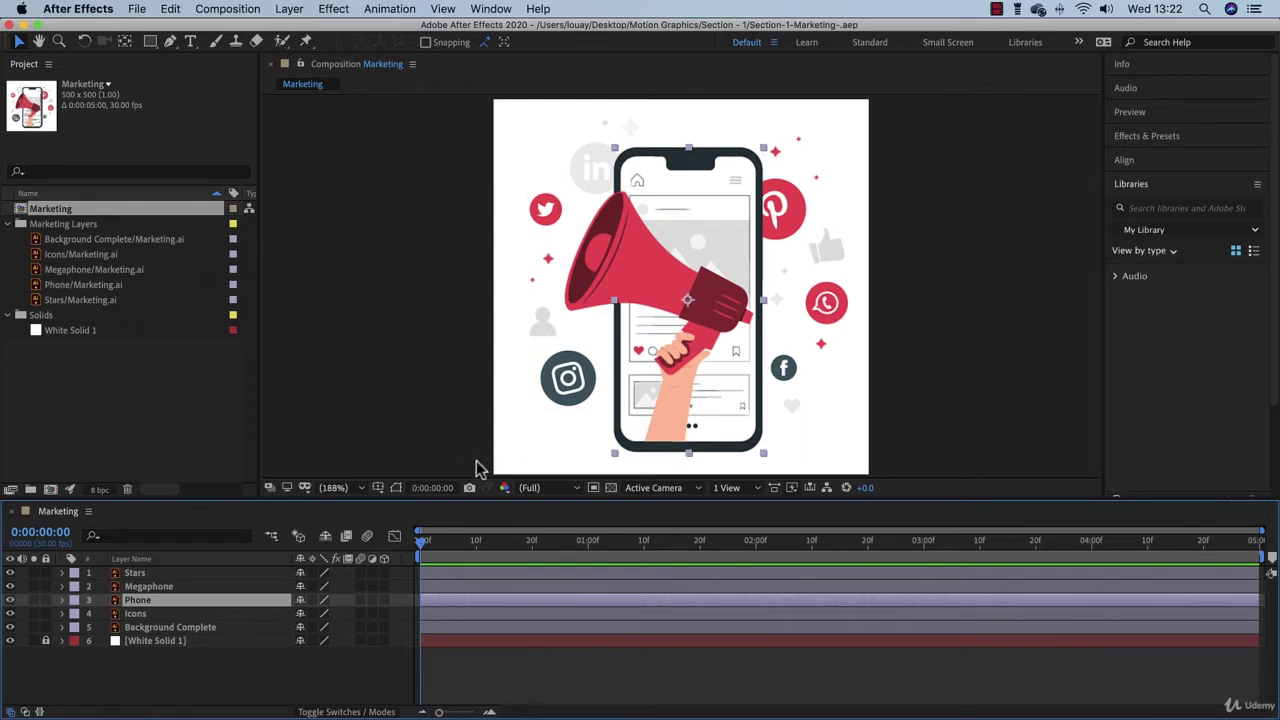
- Solo the Phone and White Solid 1 layers and expand the Phone layer's Transform properties
{"action": "left_click", "coordinate": [33, 600]}
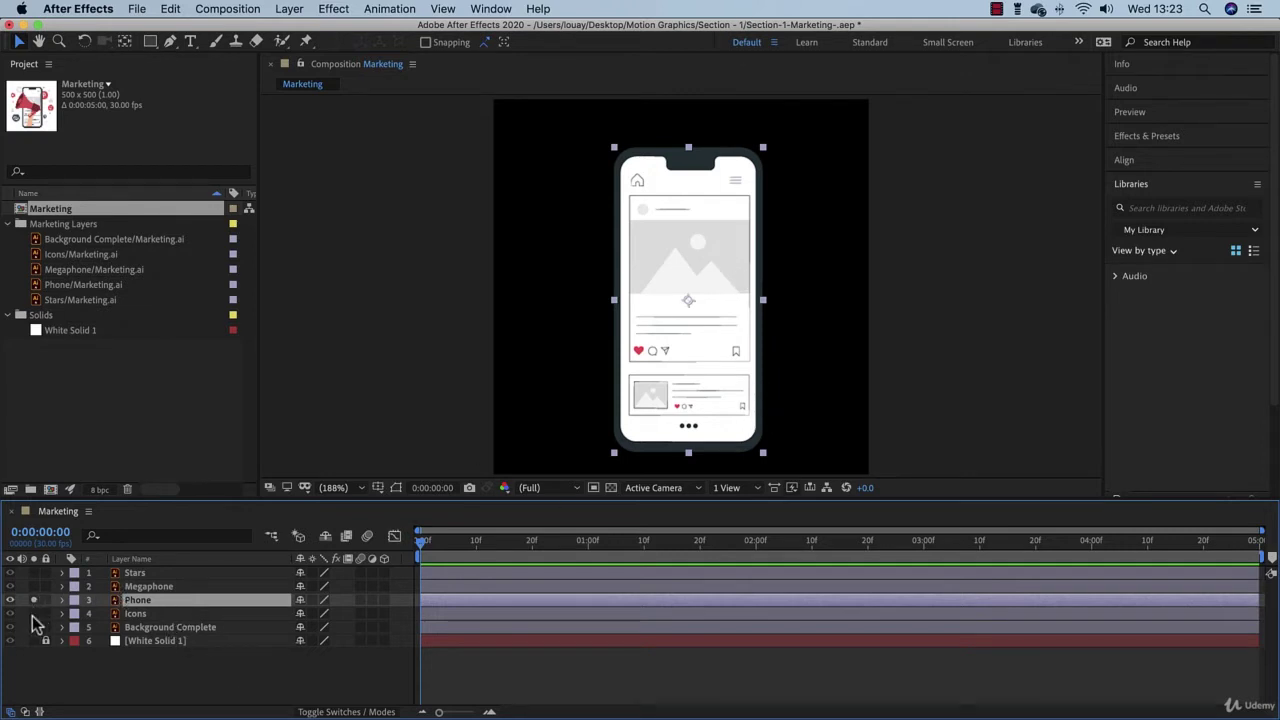
{"action": "left_click", "coordinate": [33, 640]}
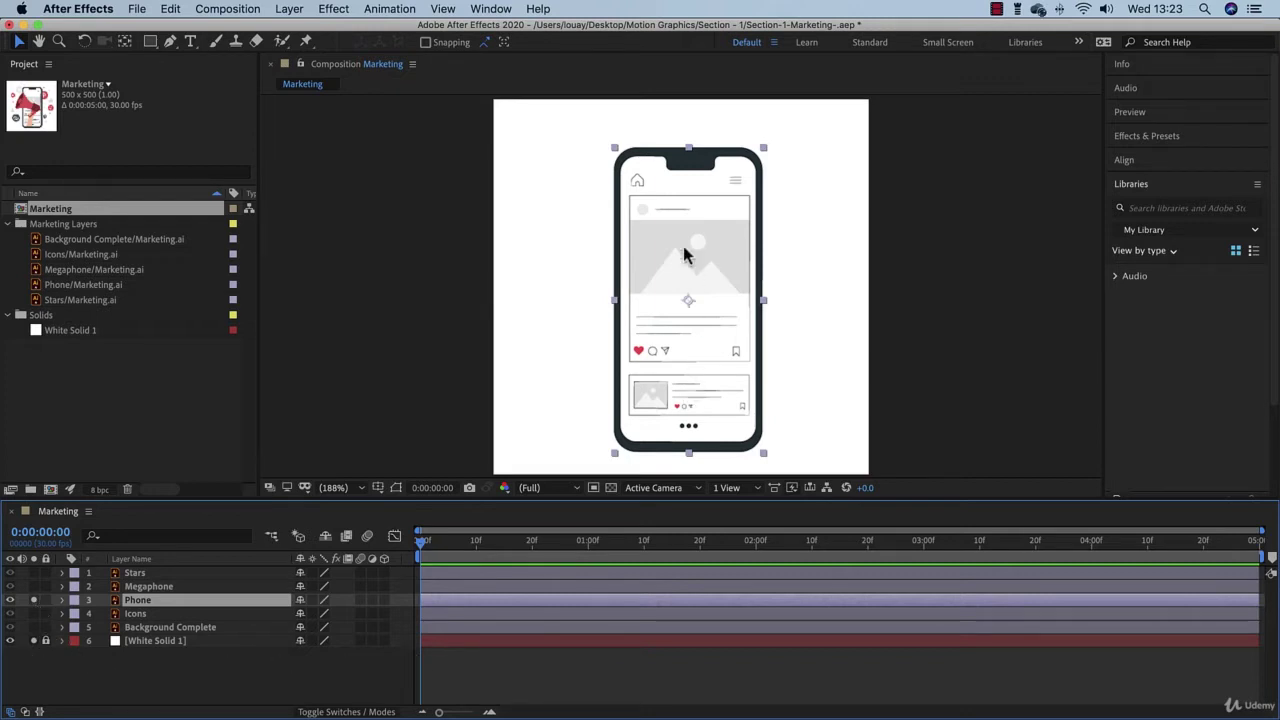
{"action": "left_click", "coordinate": [61, 600]}
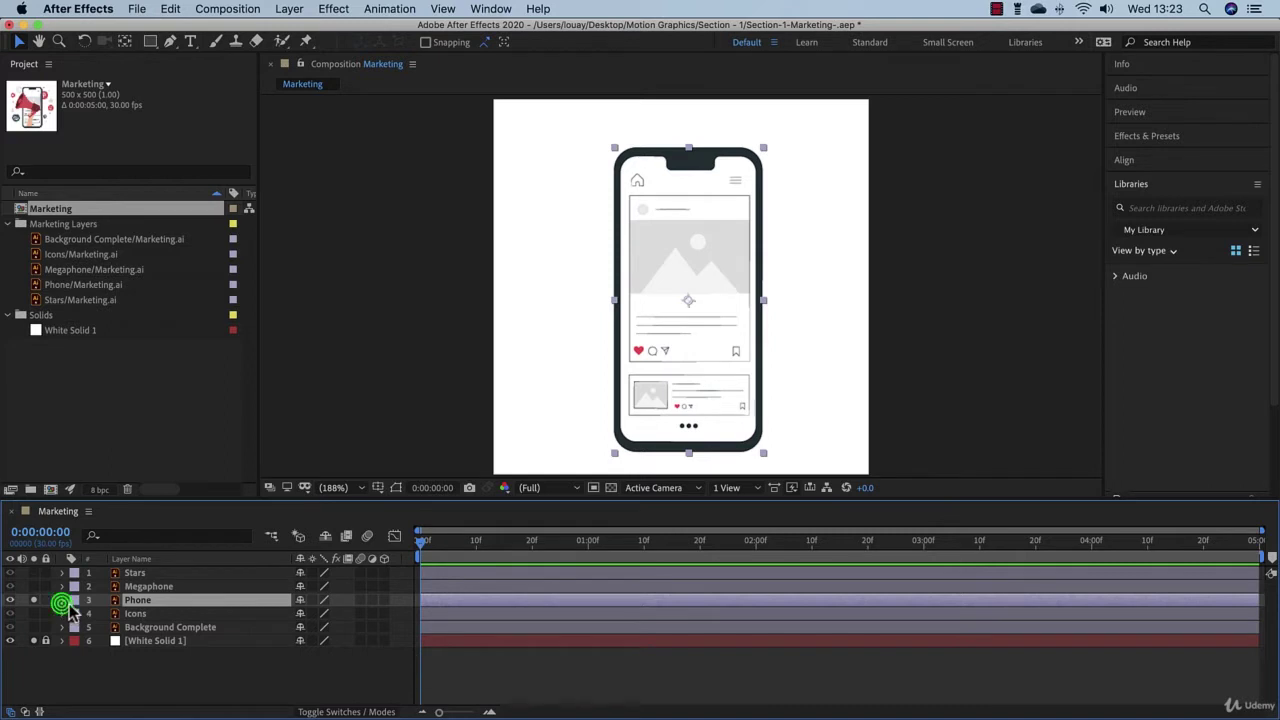
{"action": "left_click", "coordinate": [125, 618]}
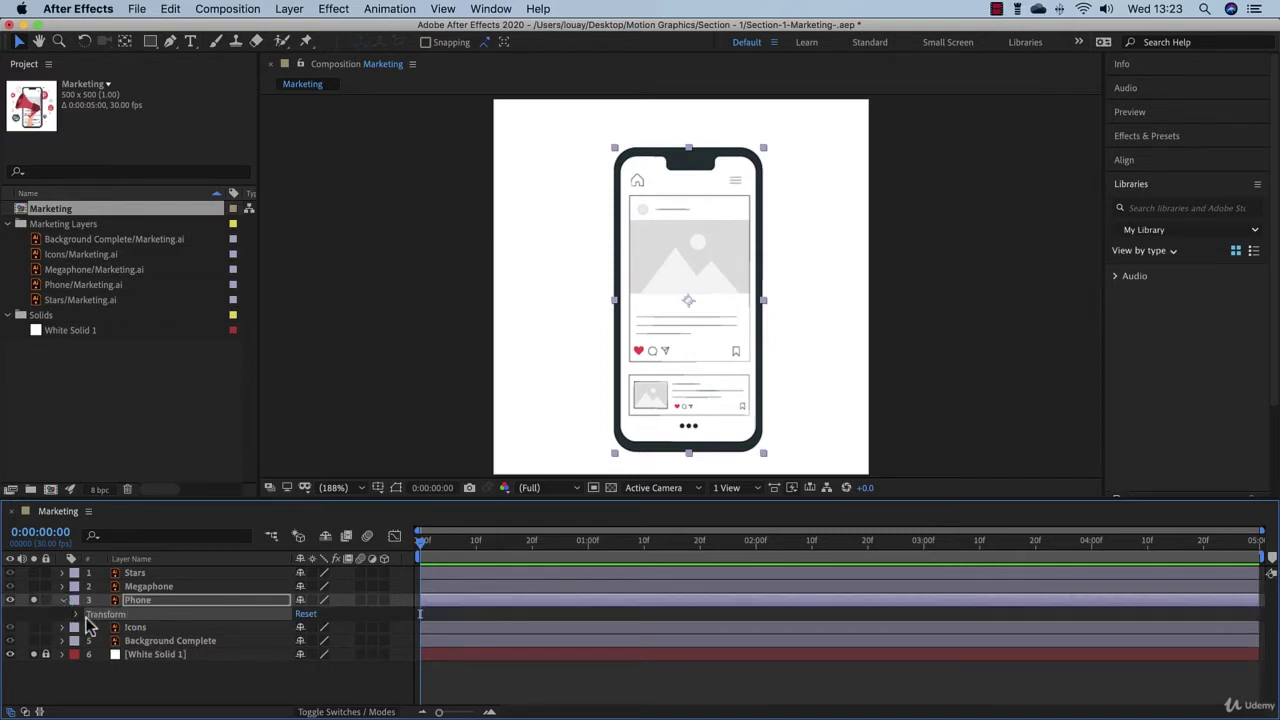
{"action": "left_click", "coordinate": [77, 614]}
{"action": "scroll", "coordinate": [170, 646], "scroll_direction": "down", "scroll_amount": 1}
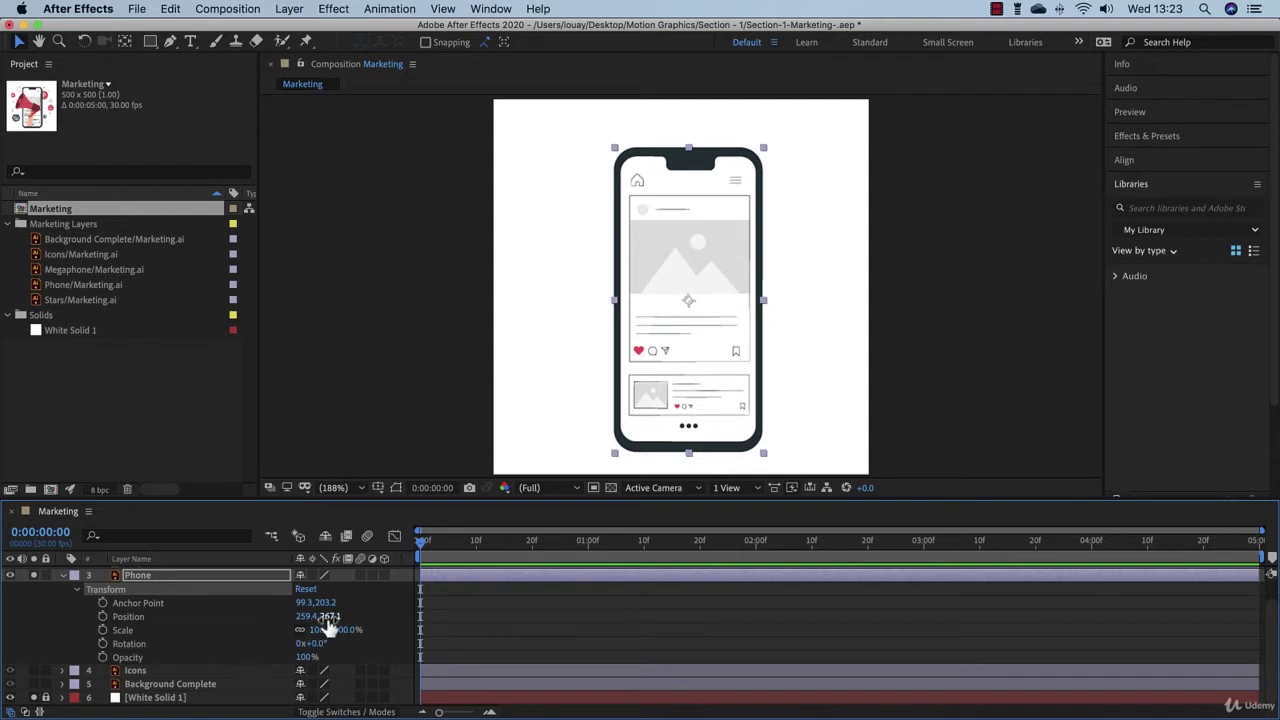
- Try moving the phone directly in the composition and through its Position X value, undoing each move
{"action": "left_click_drag", "start_coordinate": [688, 341], "coordinate": [667, 329]}
{"action": "key", "text": "super+z"}
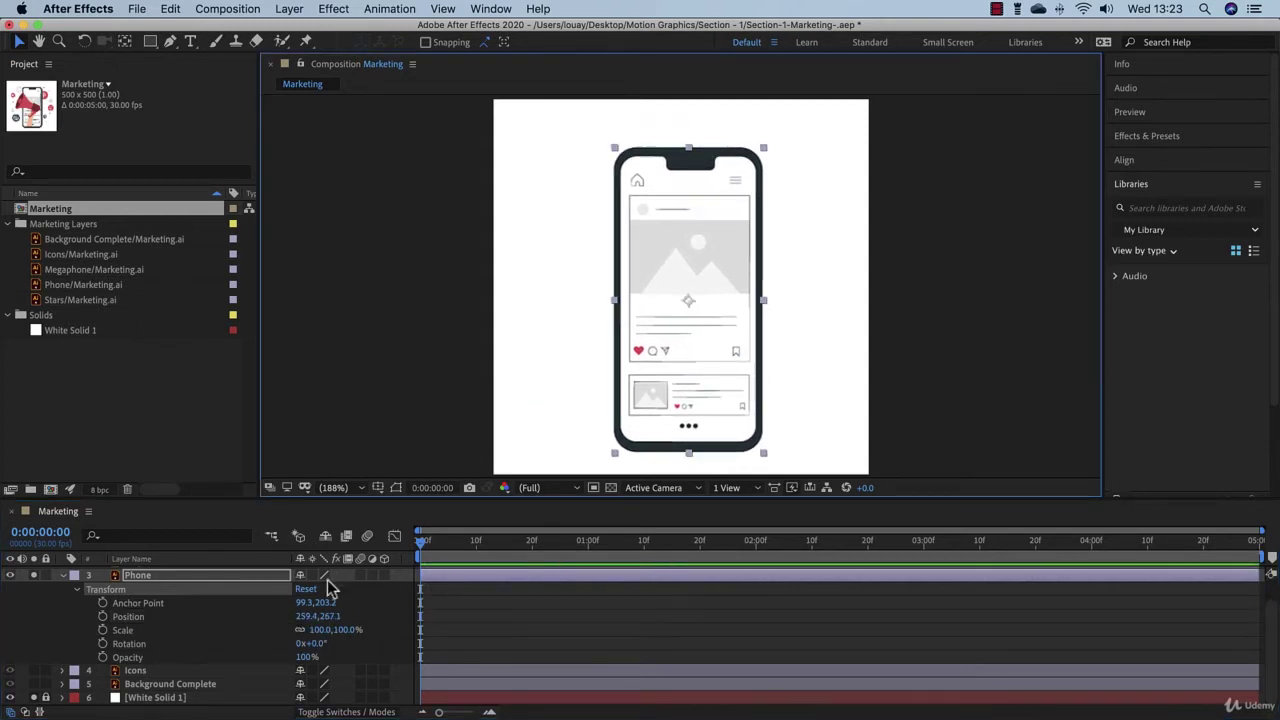
{"action": "mouse_move", "coordinate": [305, 616]}
{"action": "left_mouse_down"}
{"action": "mouse_move", "coordinate": [240, 614]}
{"action": "mouse_move", "coordinate": [330, 618]}
{"action": "left_mouse_up"}
{"action": "key", "text": "super+z"}
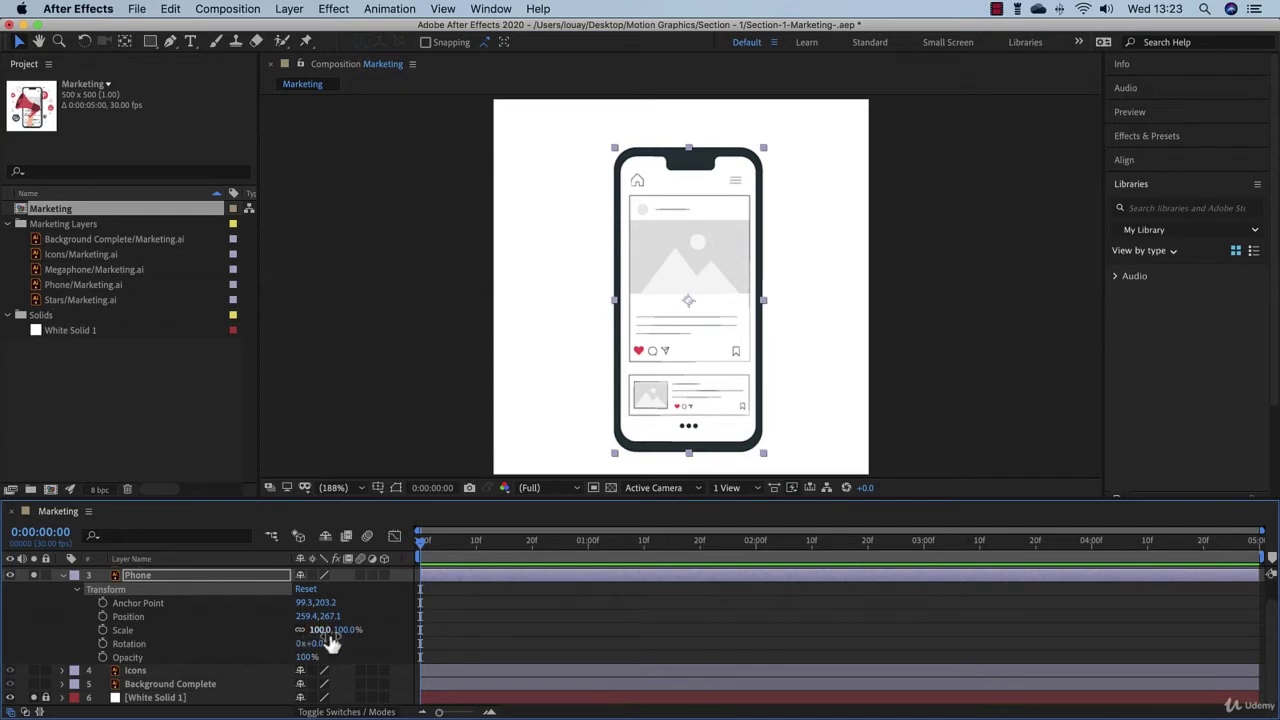
- Try scaling the phone to 122% and rotating it 18°, undoing each change, and test its Opacity value
{"action": "mouse_move", "coordinate": [346, 630]}
{"action": "left_mouse_down"}
{"action": "mouse_move", "coordinate": [292, 636]}
{"action": "mouse_move", "coordinate": [366, 640]}
{"action": "left_mouse_up"}
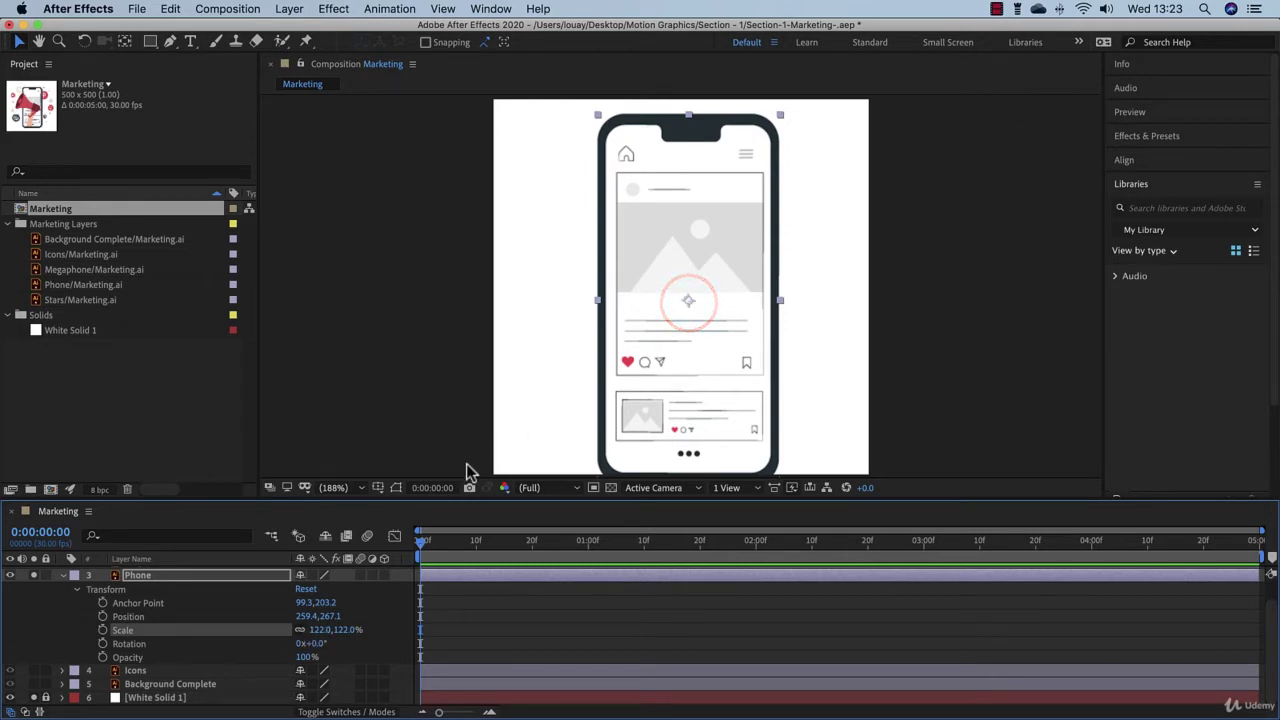
{"action": "key", "text": "super+z"}
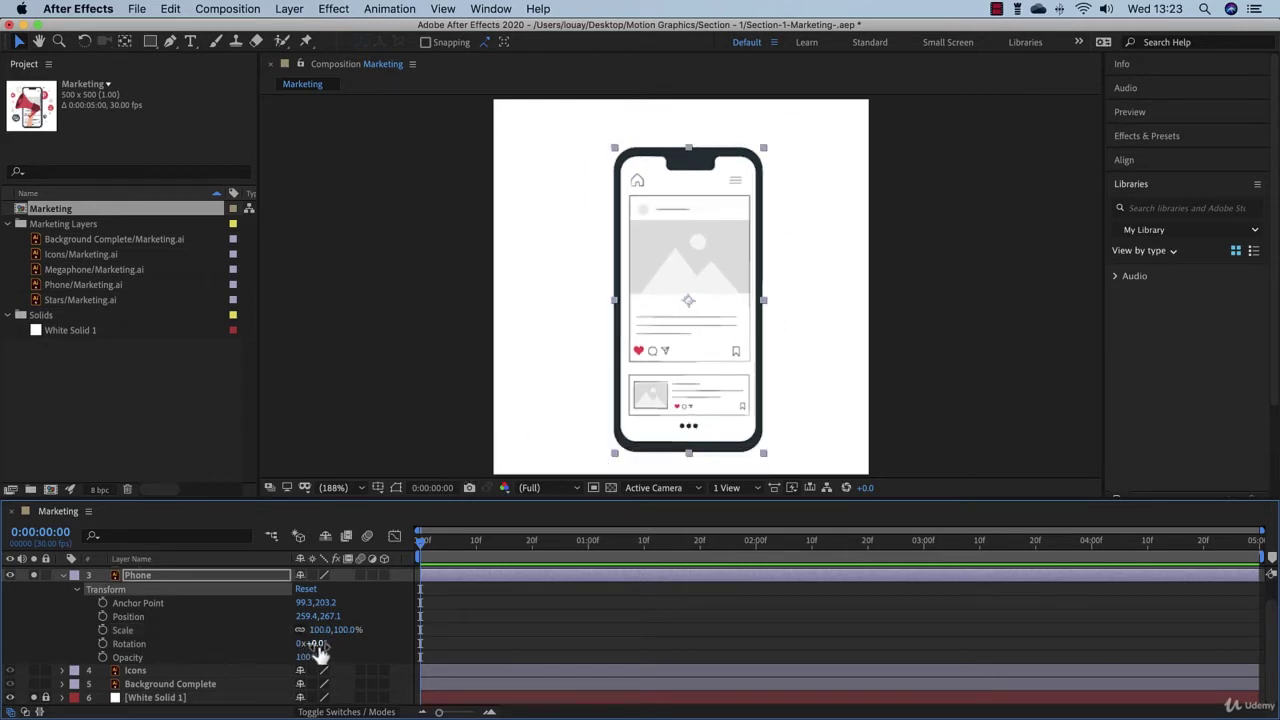
{"action": "left_click_drag", "start_coordinate": [314, 644], "coordinate": [595, 430]}
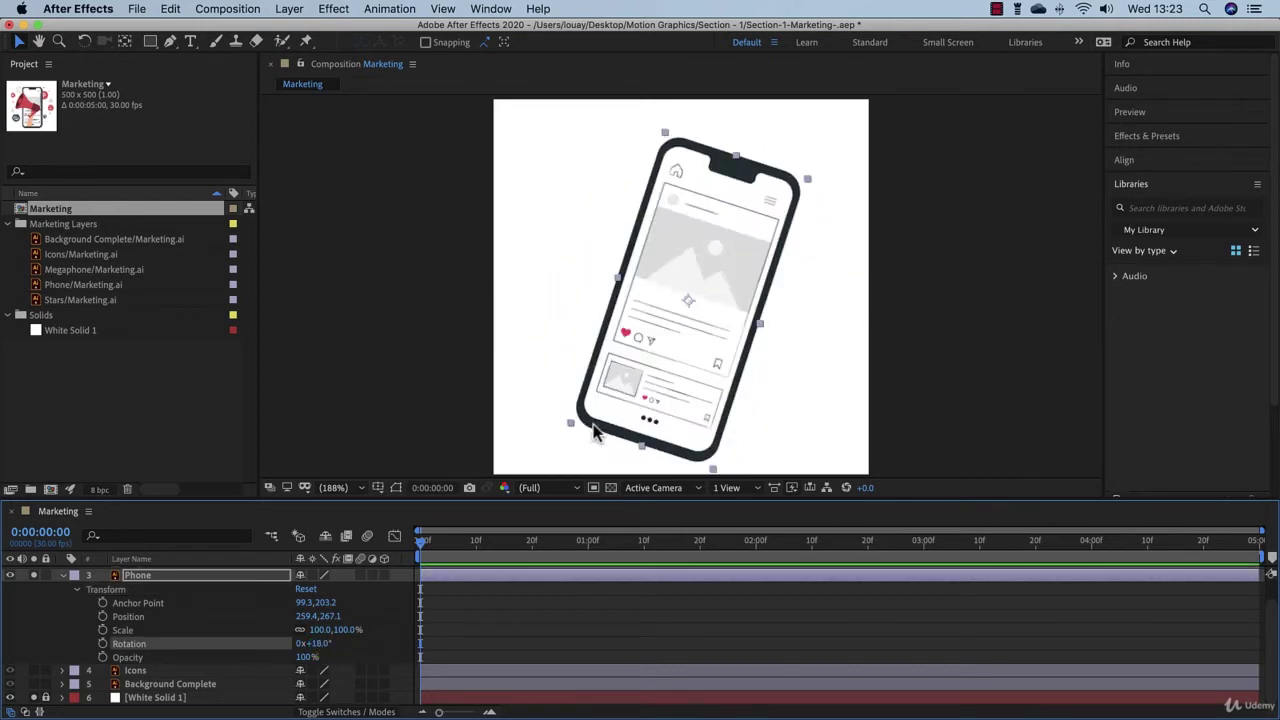
{"action": "key", "text": "super+z"}
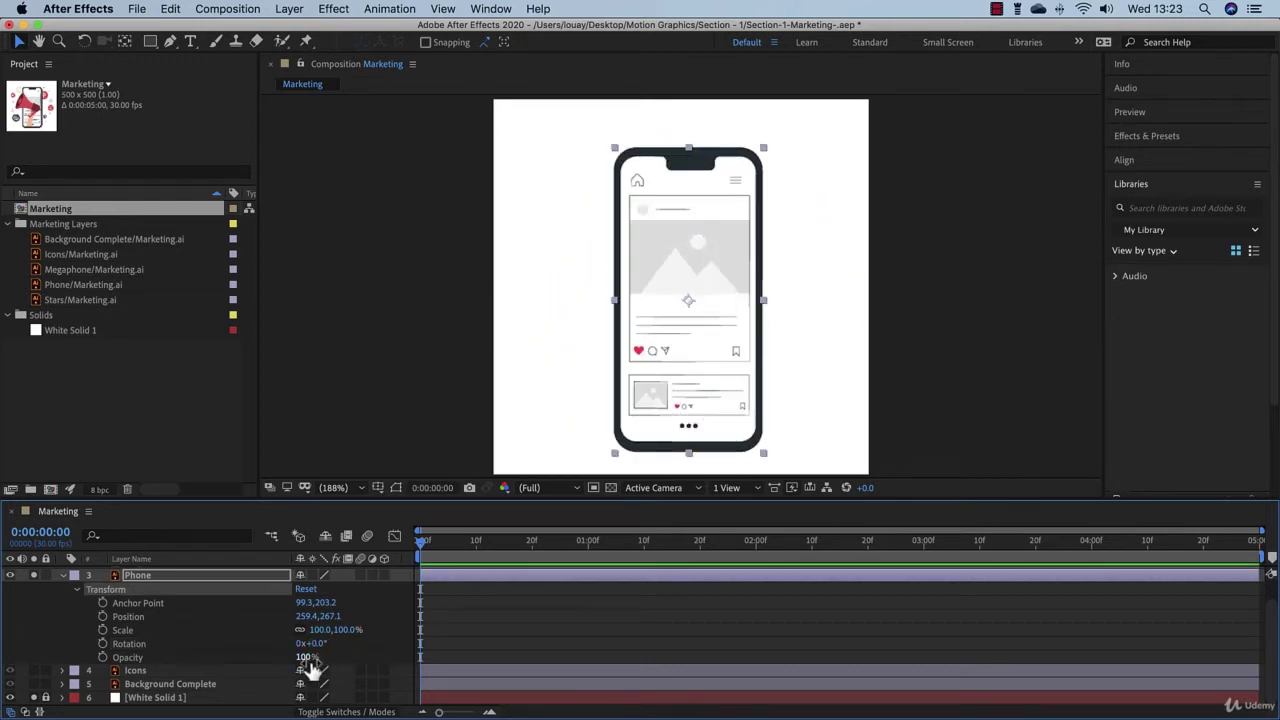
{"action": "left_click_drag", "start_coordinate": [310, 668], "coordinate": [458, 668]}
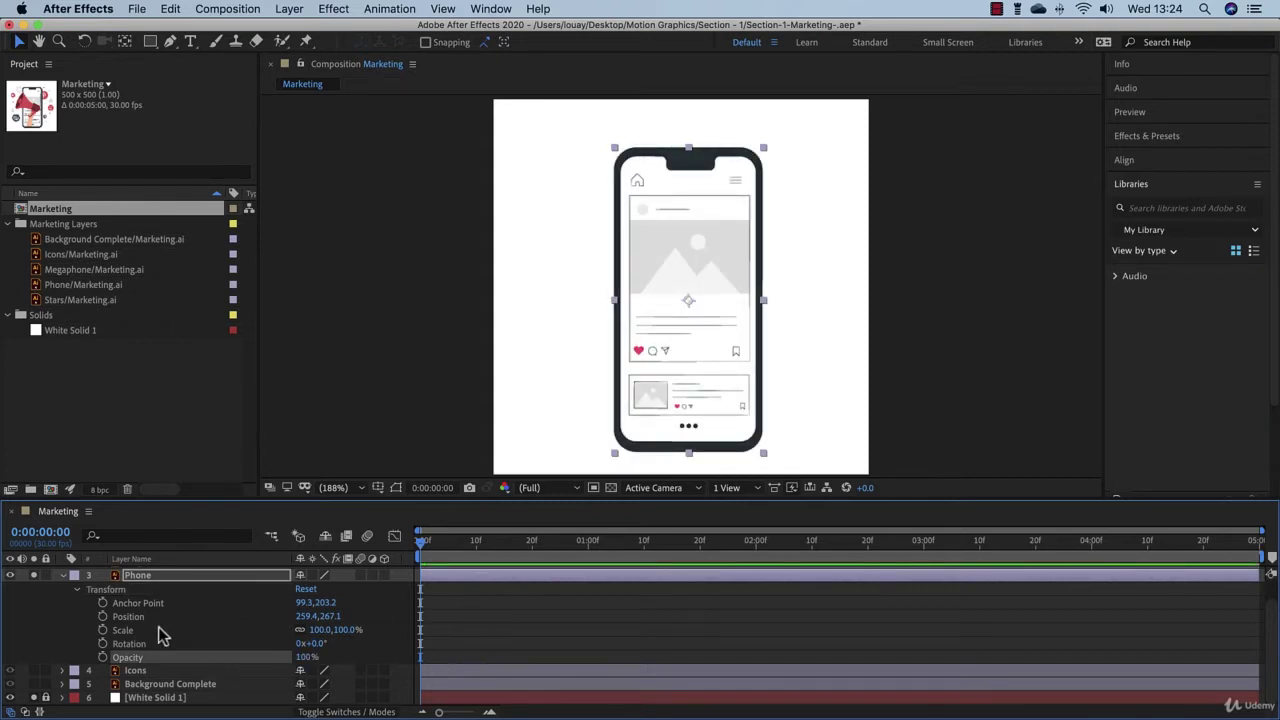
- Keyframe the Phone layer's Position at 0 seconds and set its X position to 155.4 at frame 15
{"action": "left_click", "coordinate": [102, 617]}
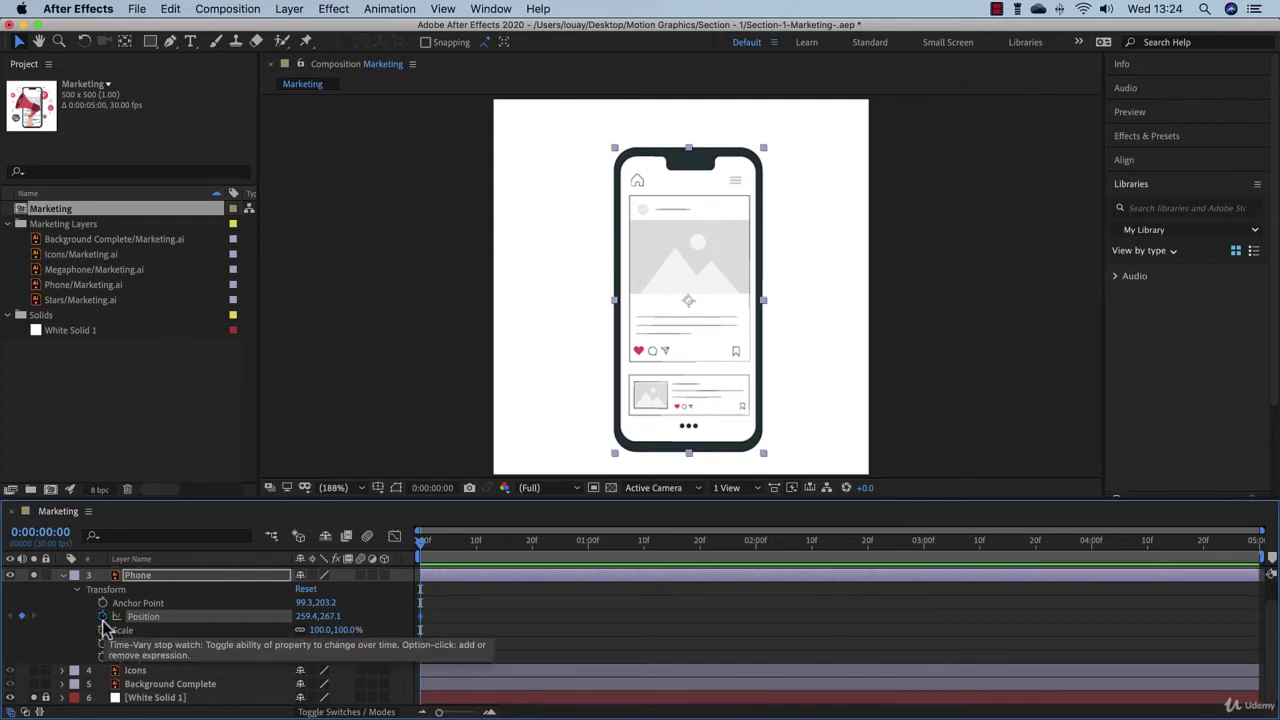
{"action": "left_click_drag", "start_coordinate": [424, 547], "coordinate": [466, 543]}
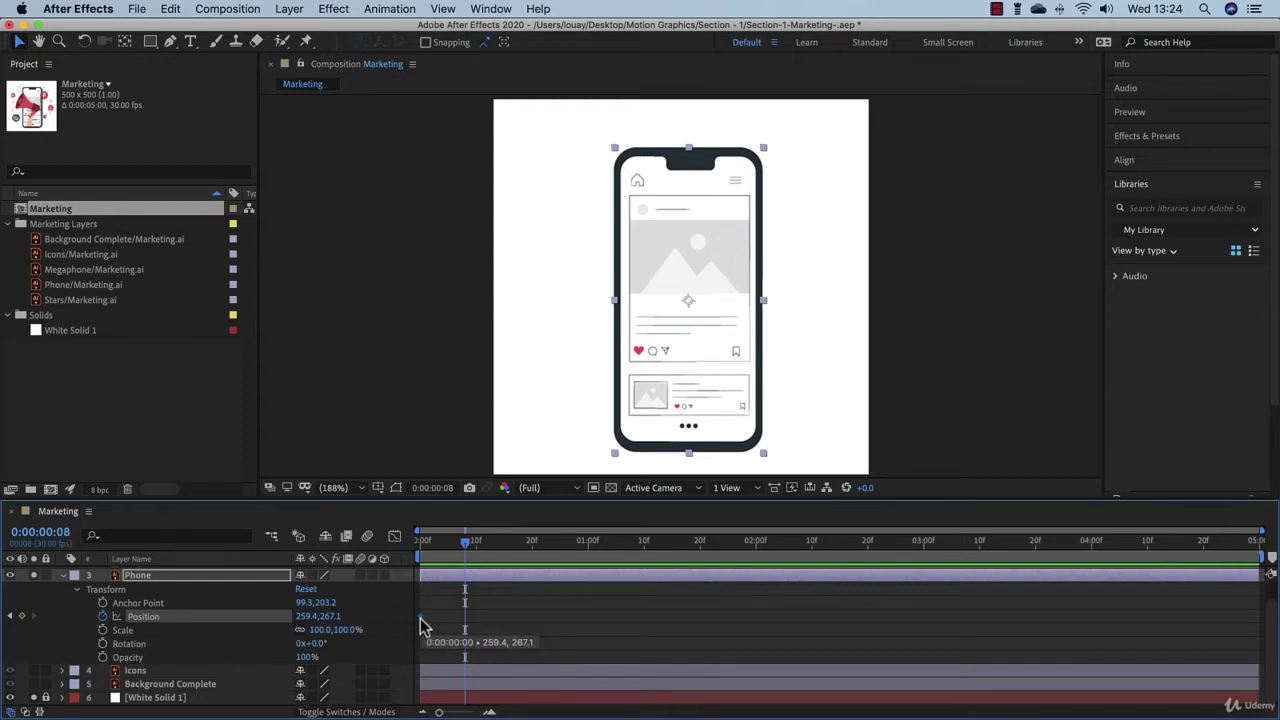
{"action": "mouse_move", "coordinate": [436, 541]}
{"action": "left_mouse_down"}
{"action": "mouse_move", "coordinate": [421, 541]}
{"action": "mouse_move", "coordinate": [448, 545]}
{"action": "left_mouse_up"}
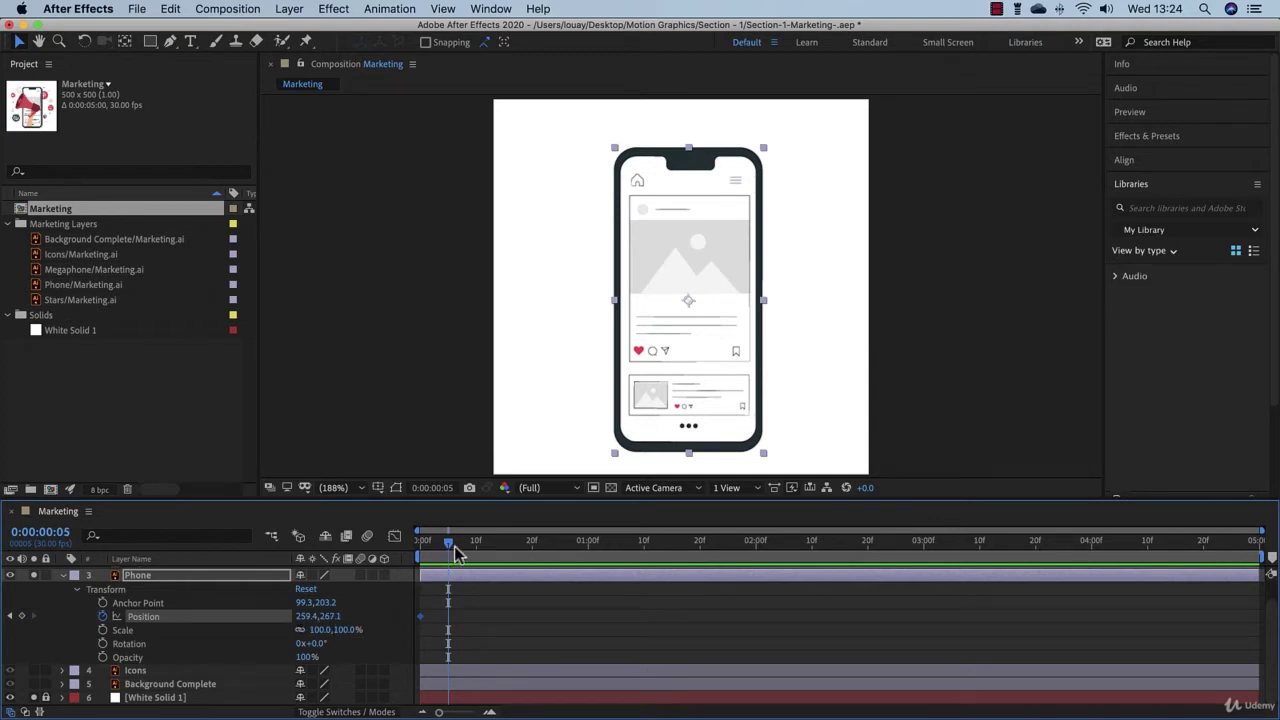
{"action": "left_click_drag", "start_coordinate": [452, 545], "coordinate": [504, 563]}
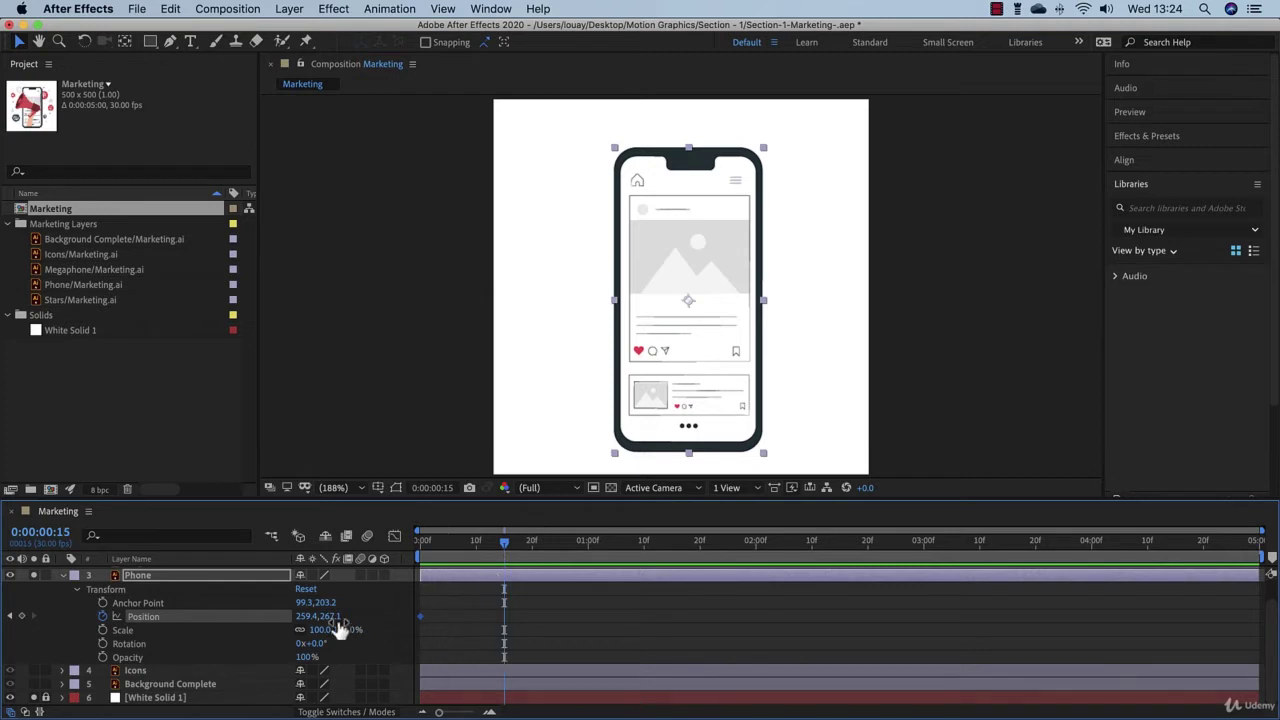
{"action": "left_click", "coordinate": [300, 617]}
{"action": "left_click_drag", "start_coordinate": [300, 617], "coordinate": [217, 617]}
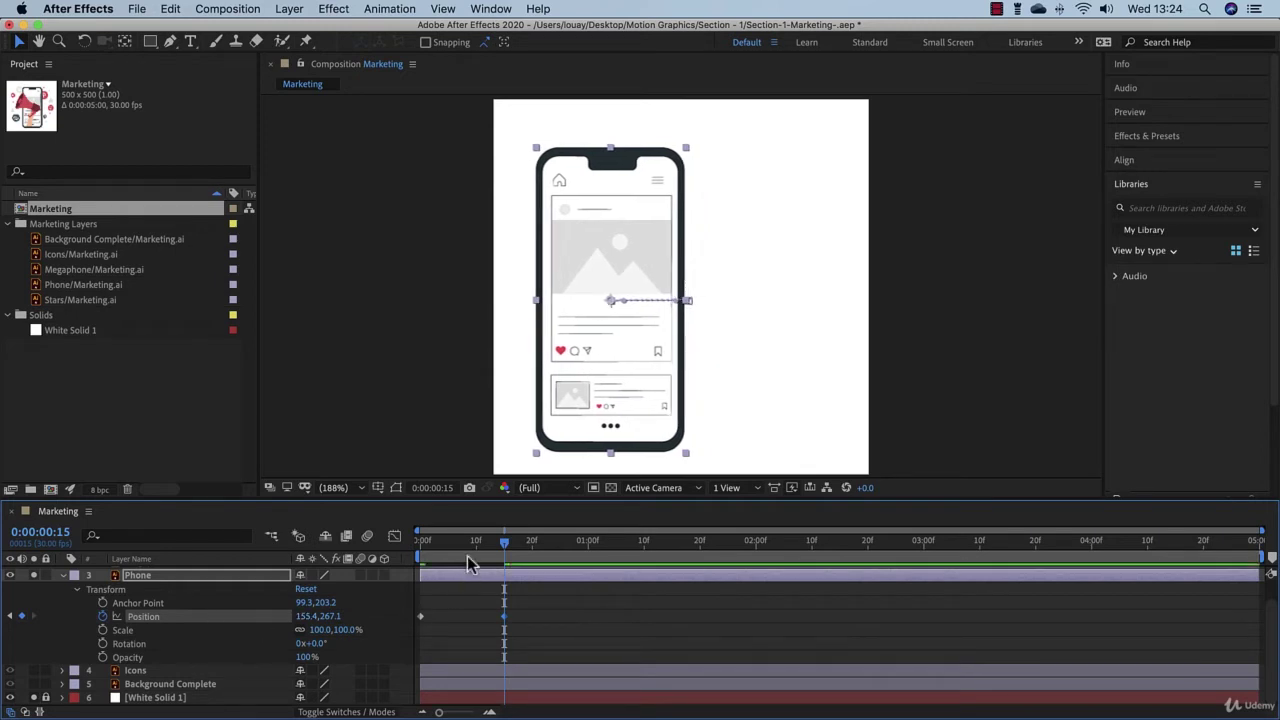
- Preview the phone's leftward slide from the start of the composition
{"action": "left_click_drag", "start_coordinate": [480, 543], "coordinate": [380, 546]}
{"action": "left_click", "coordinate": [625, 635]}
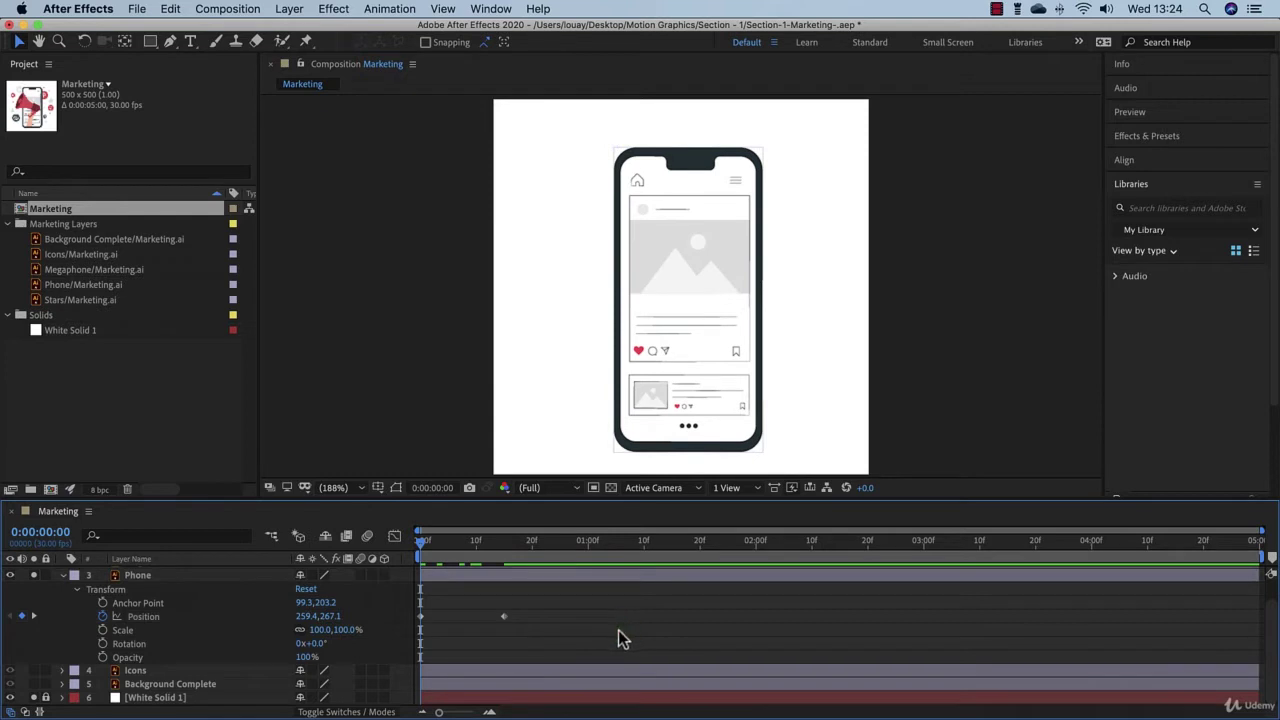
{"action": "key", "text": "space"}
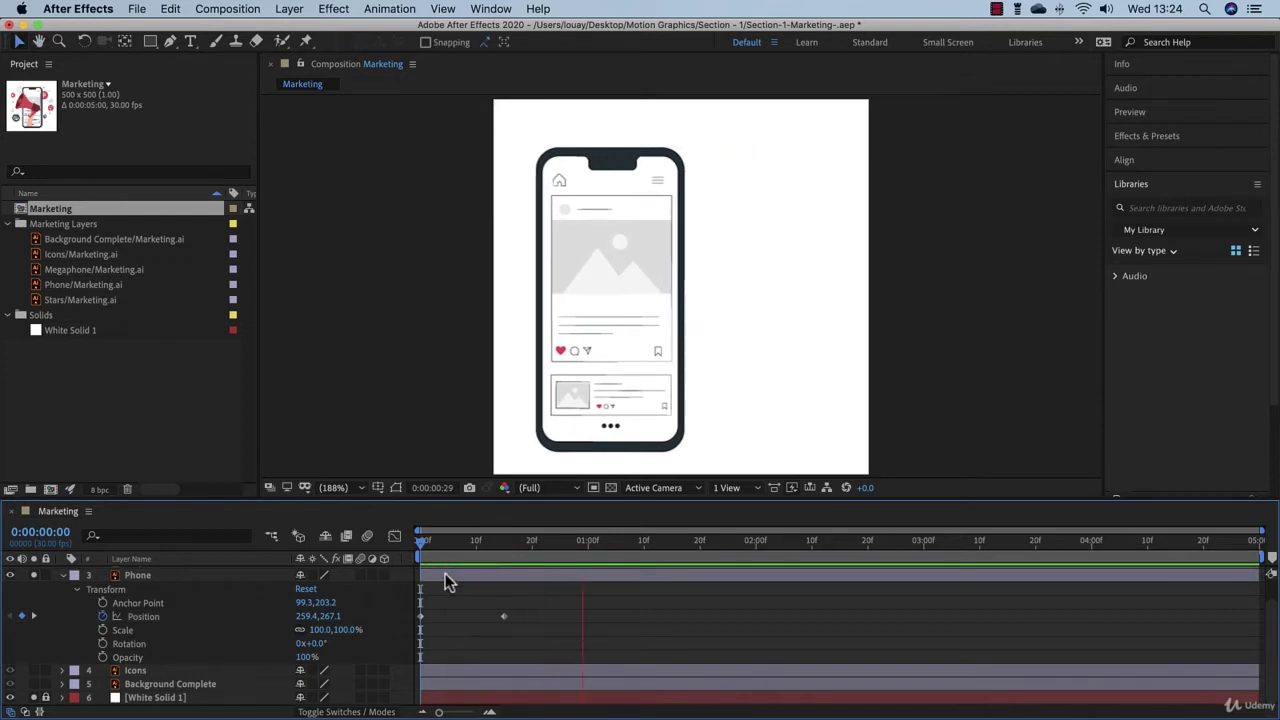
{"action": "key", "text": "space"}
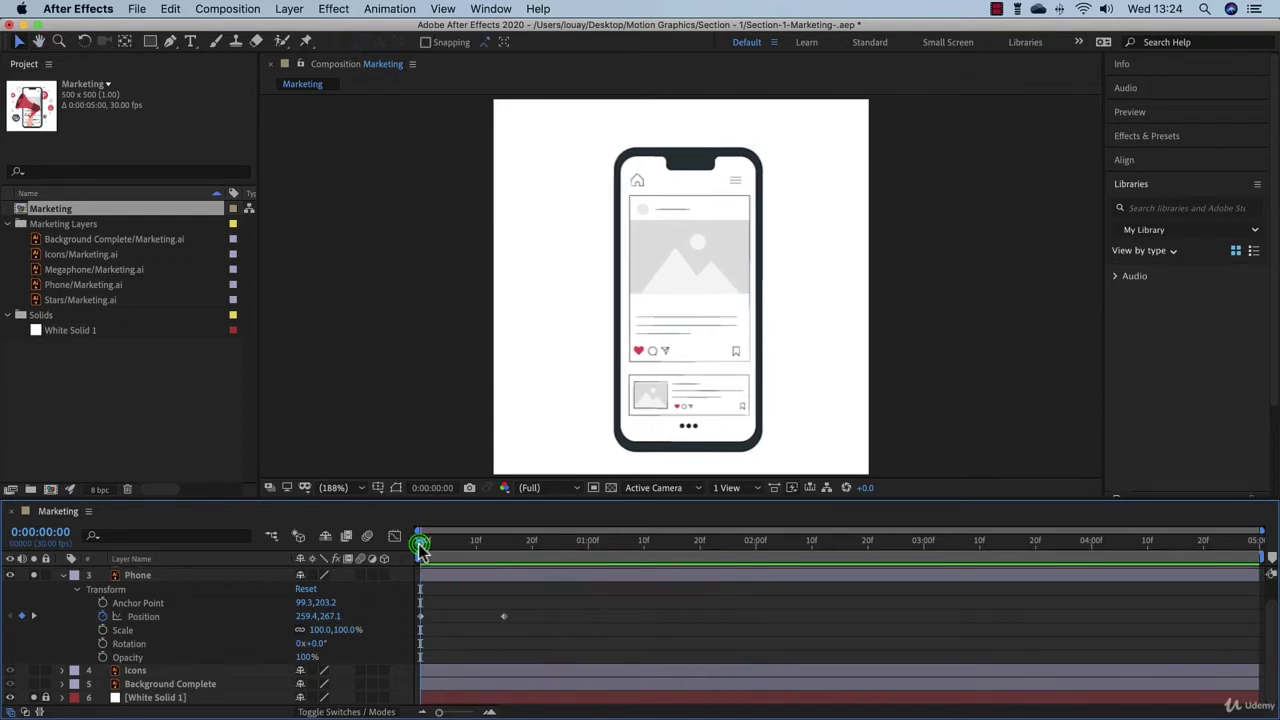
- Check the two Position keyframes on the Phone layer and remove the Position animation entirely
{"action": "left_click", "coordinate": [421, 618]}
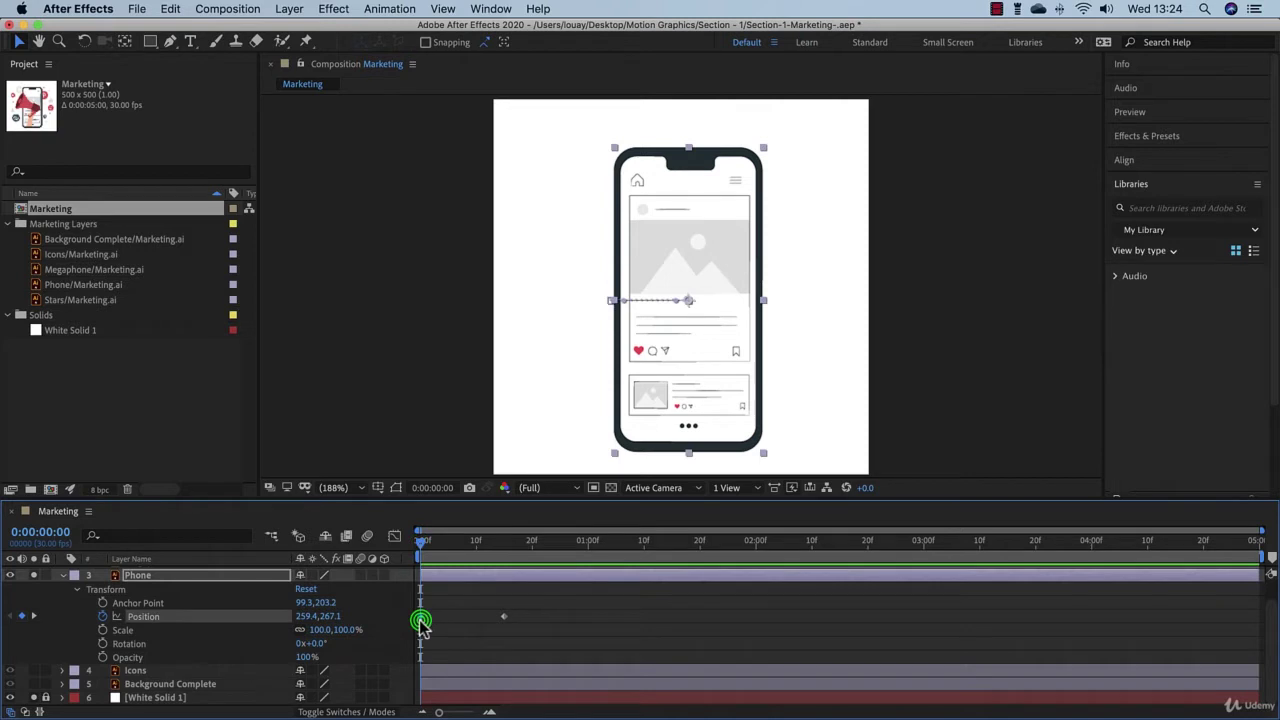
{"action": "left_click", "coordinate": [508, 617]}
{"action": "left_click", "coordinate": [503, 617]}
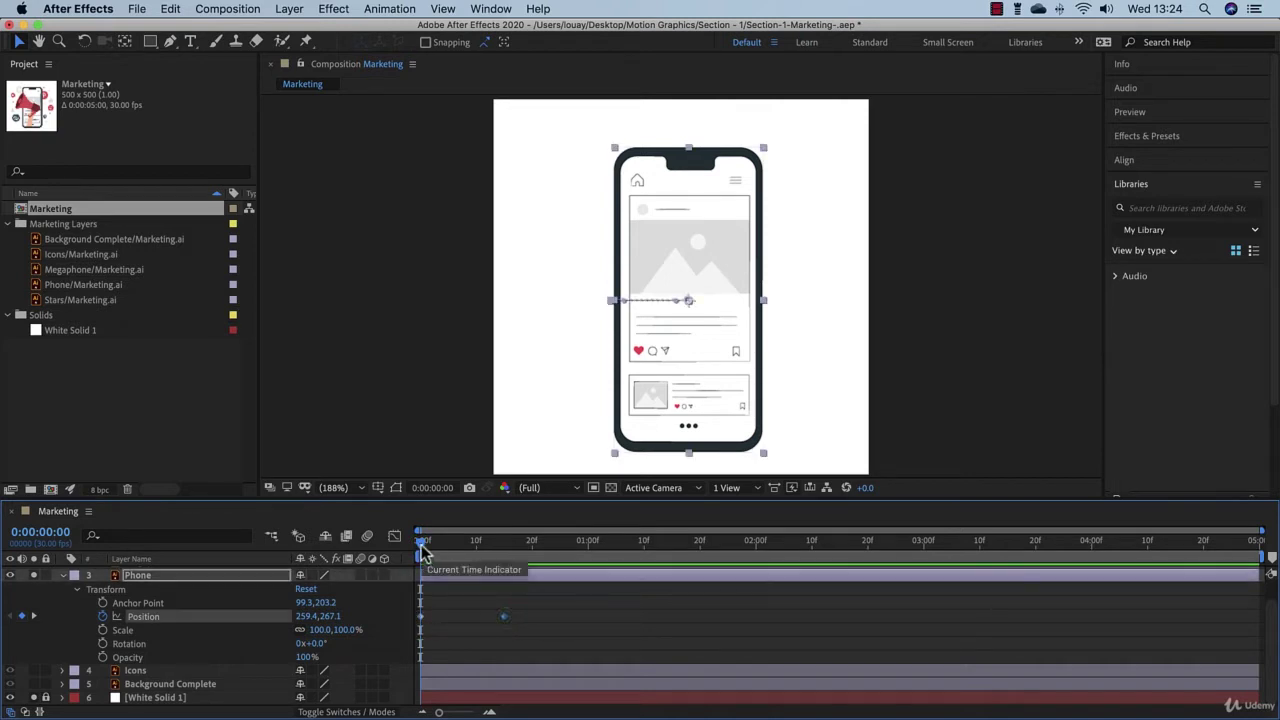
{"action": "left_click_drag", "start_coordinate": [423, 553], "coordinate": [393, 568]}
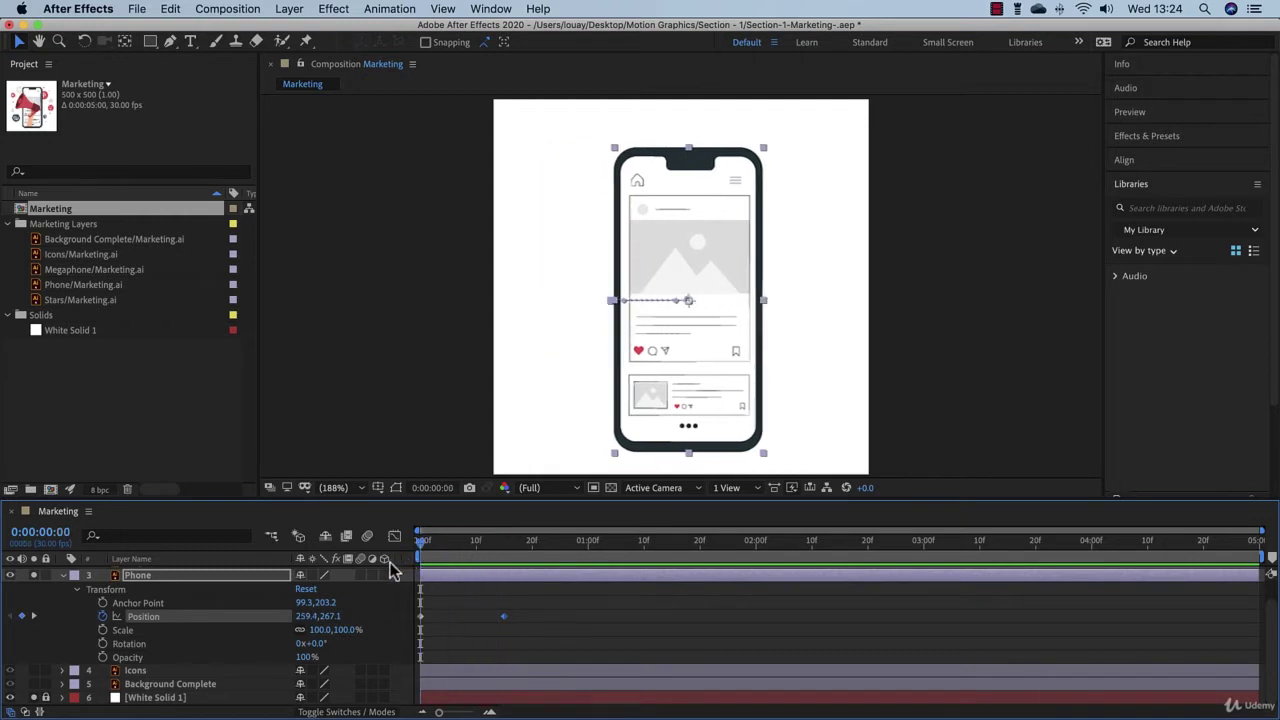
{"action": "left_click", "coordinate": [103, 617]}
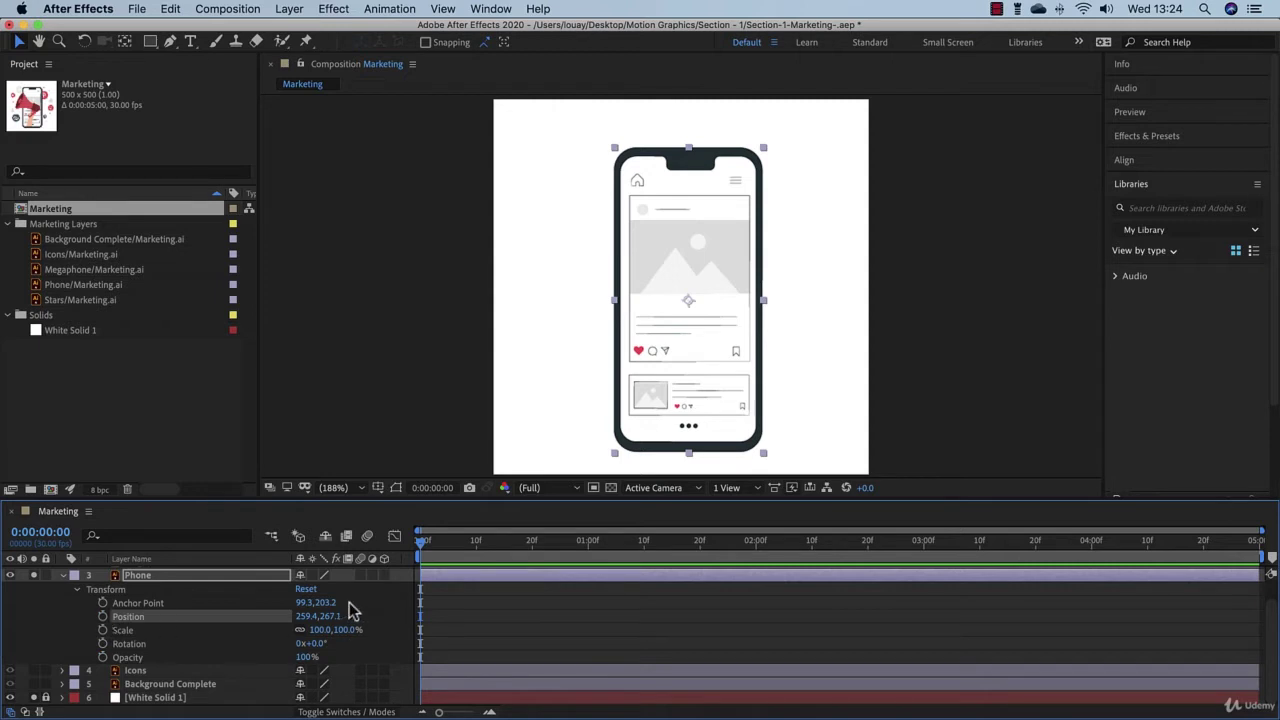
- Keyframe the phone's centered Position at frame 15, move it left to about X 137.8 at frame 0, and preview the slide-in
{"action": "left_click_drag", "start_coordinate": [421, 545], "coordinate": [503, 560]}
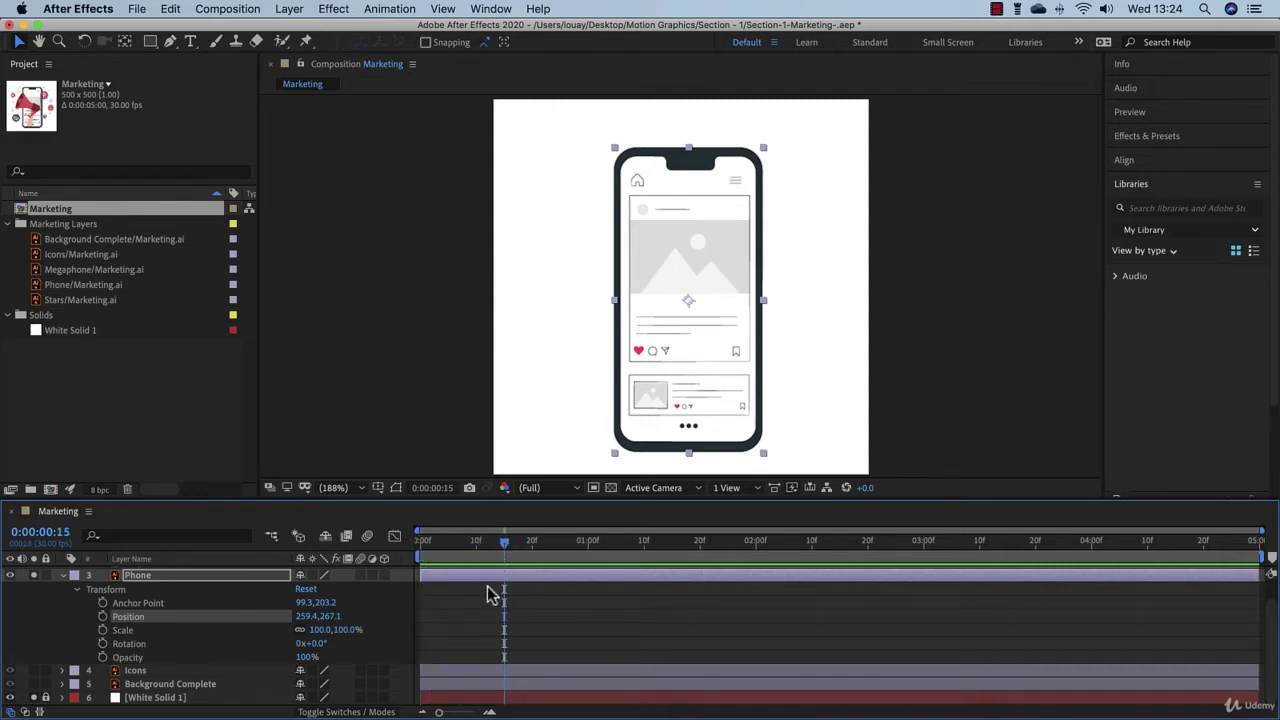
{"action": "left_click", "coordinate": [102, 616]}
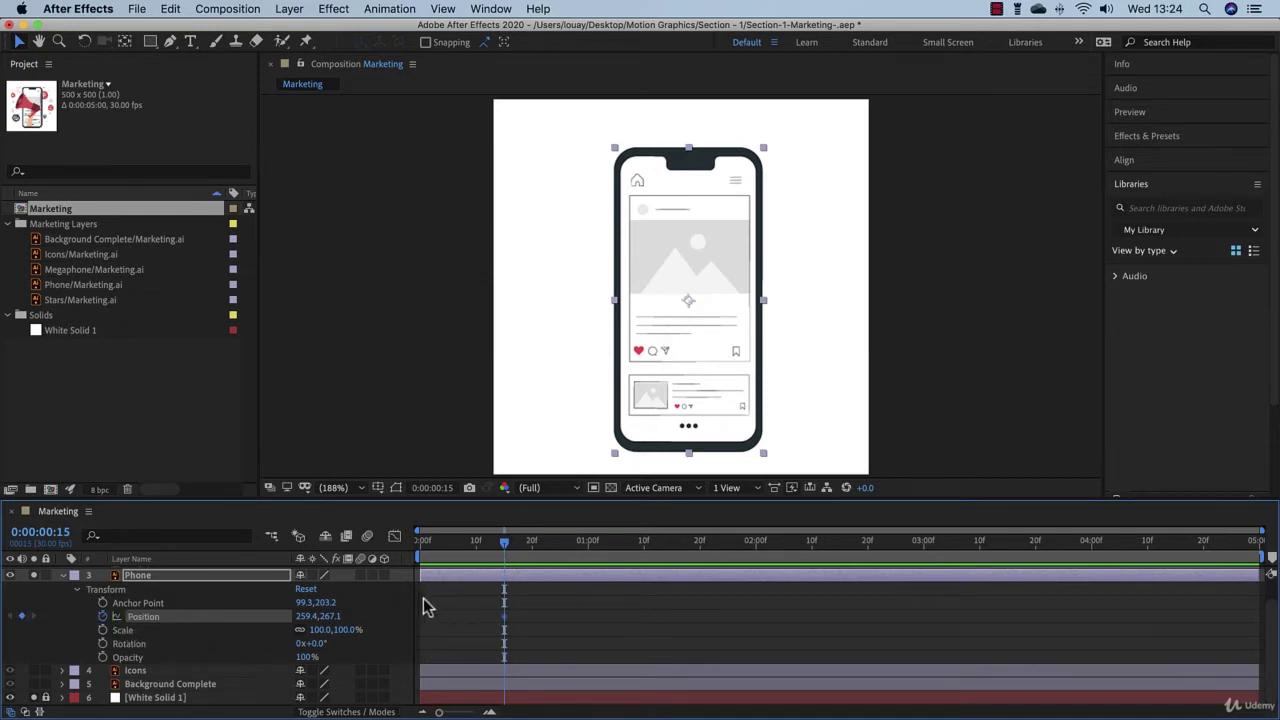
{"action": "left_click_drag", "start_coordinate": [504, 542], "coordinate": [416, 557]}
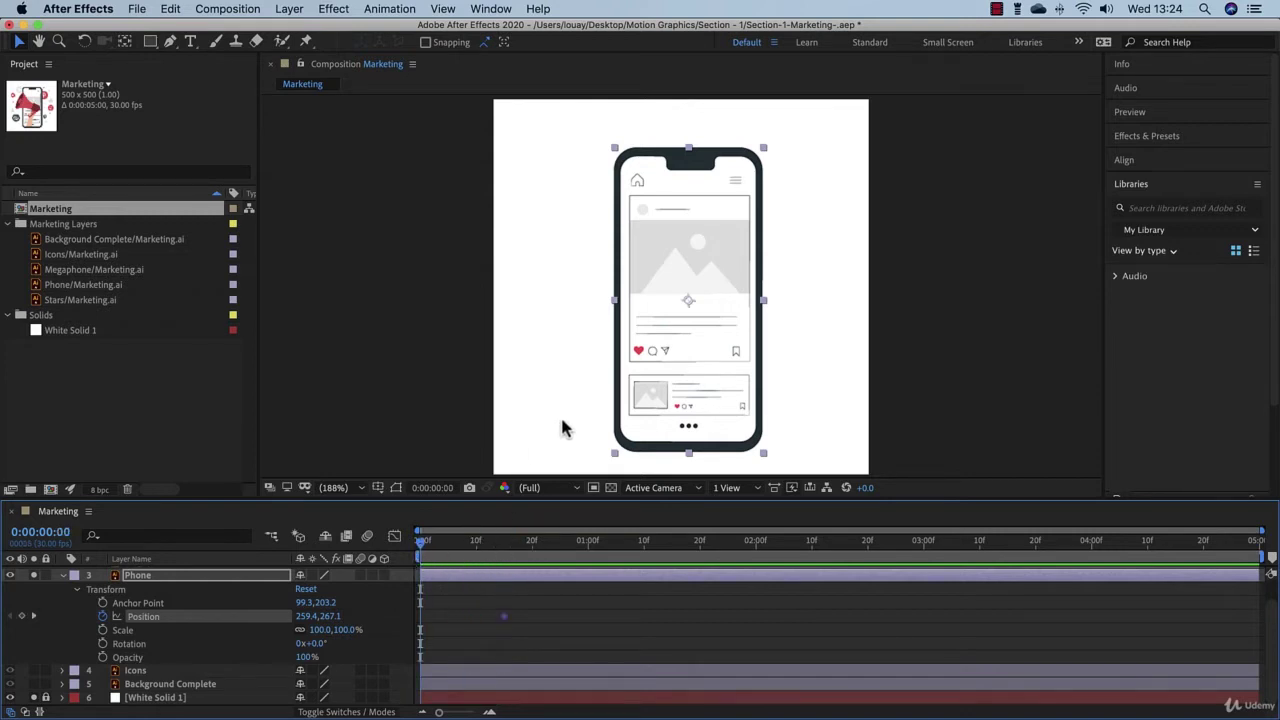
{"action": "left_click", "coordinate": [690, 345]}
{"action": "left_click_drag", "start_coordinate": [690, 342], "coordinate": [597, 326]}
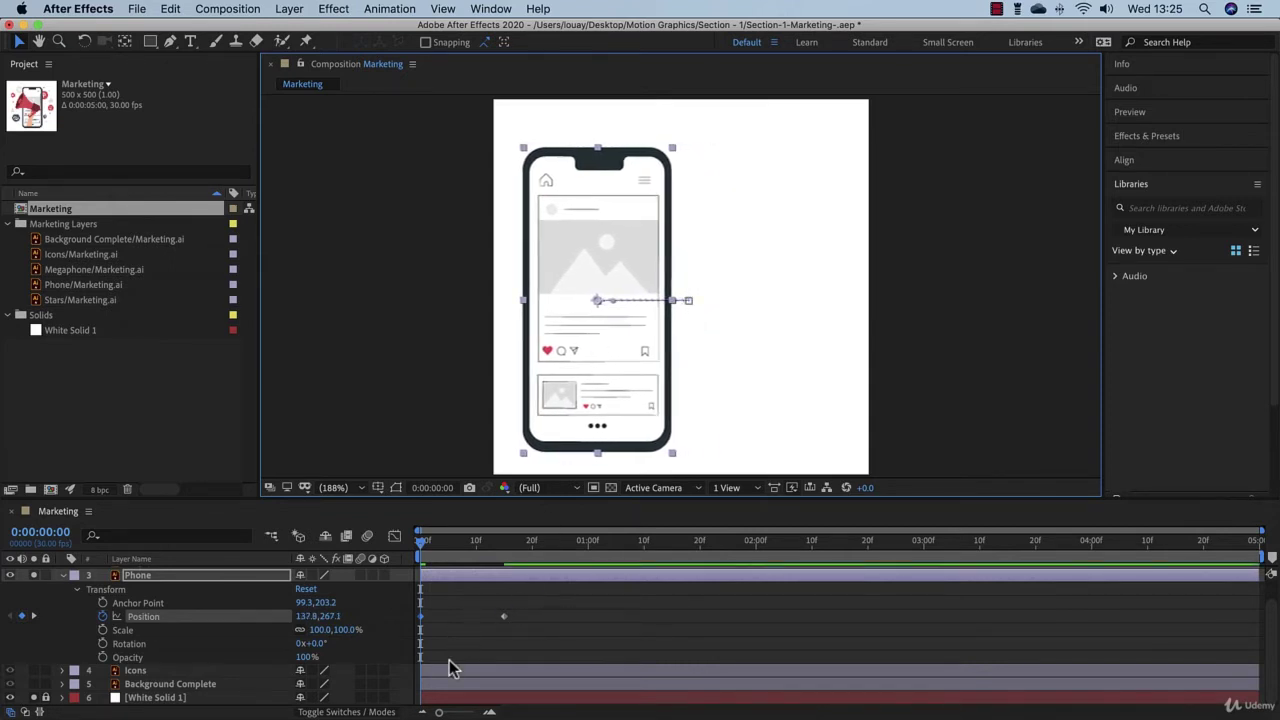
{"action": "key", "text": "space"}
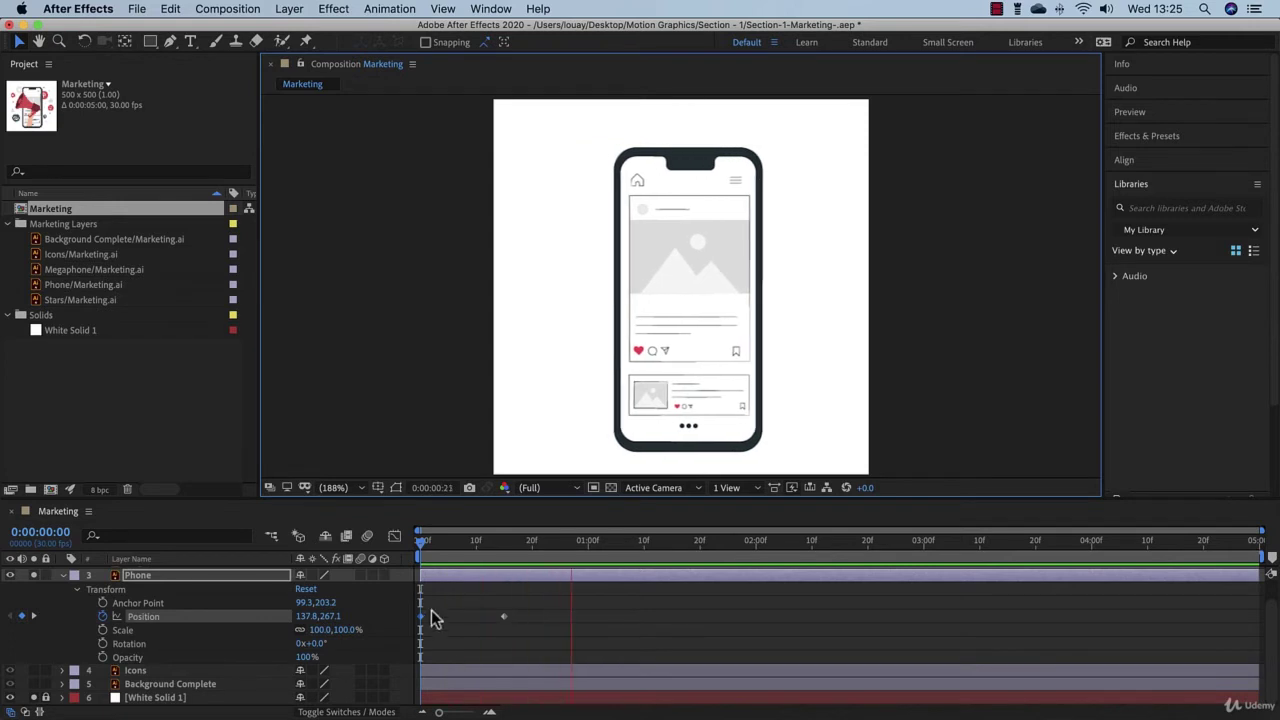
{"action": "left_click", "coordinate": [421, 542]}
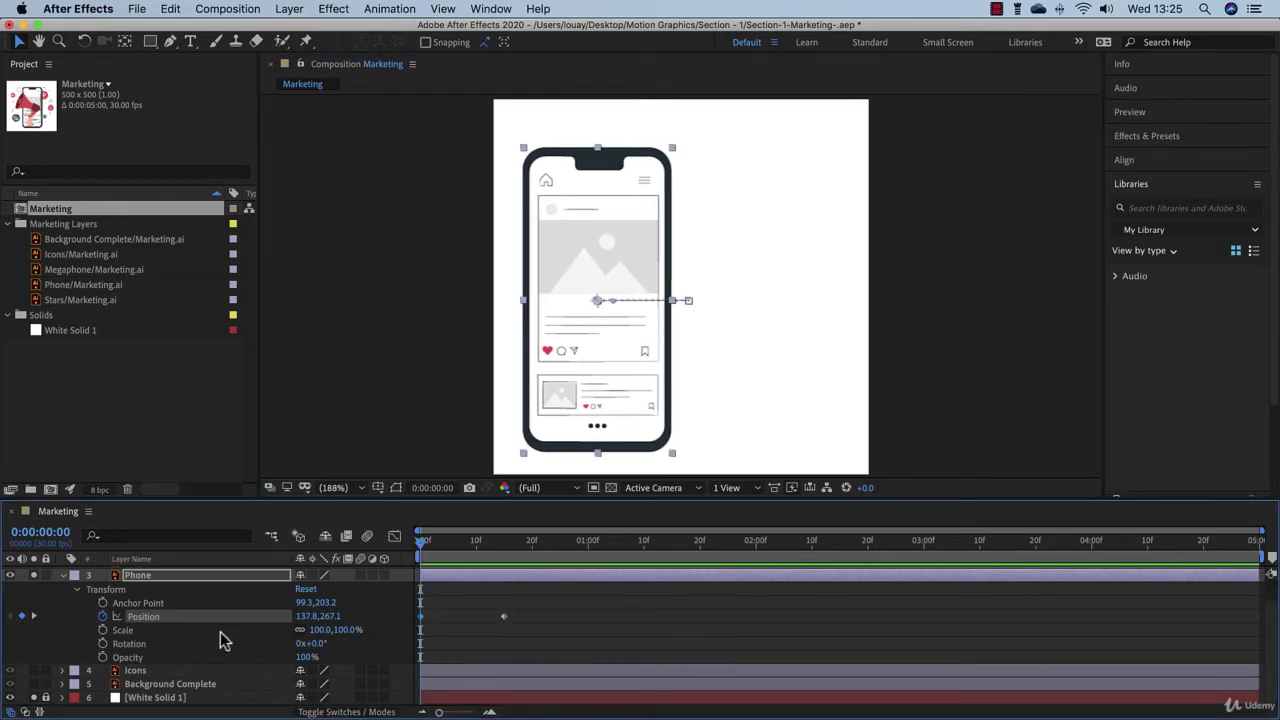
- Fade in the Phone layer with Opacity keyframes of 0% at frame 0 and 100% at frame 15
{"action": "left_click", "coordinate": [103, 658]}
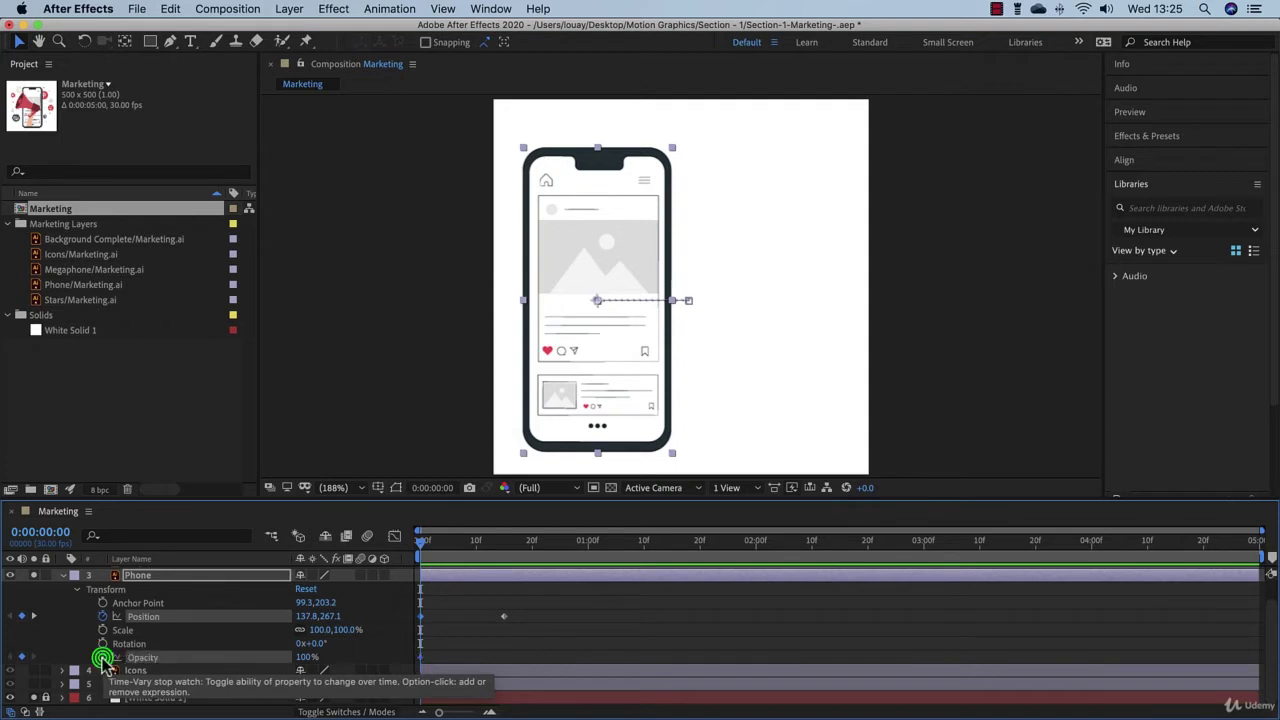
{"action": "left_click", "coordinate": [309, 660]}
{"action": "type", "text": "0"}
{"action": "key", "text": "Return"}
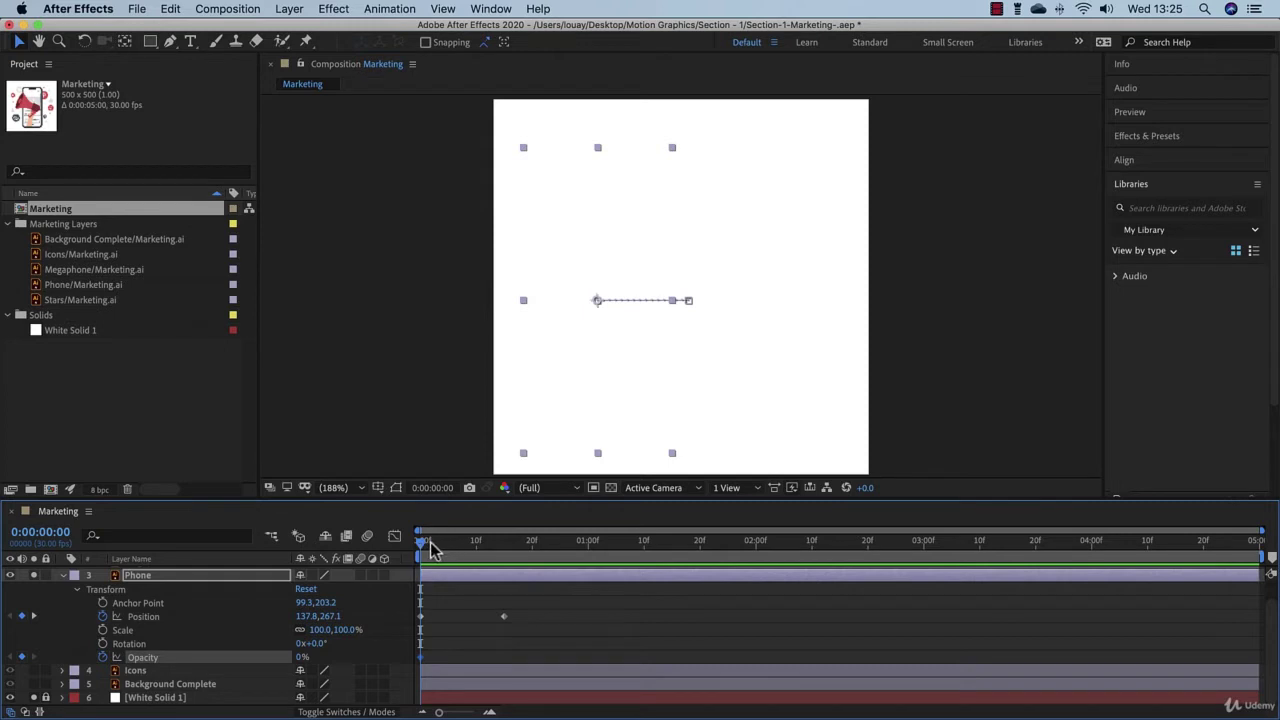
{"action": "left_click_drag", "start_coordinate": [421, 543], "coordinate": [504, 558]}
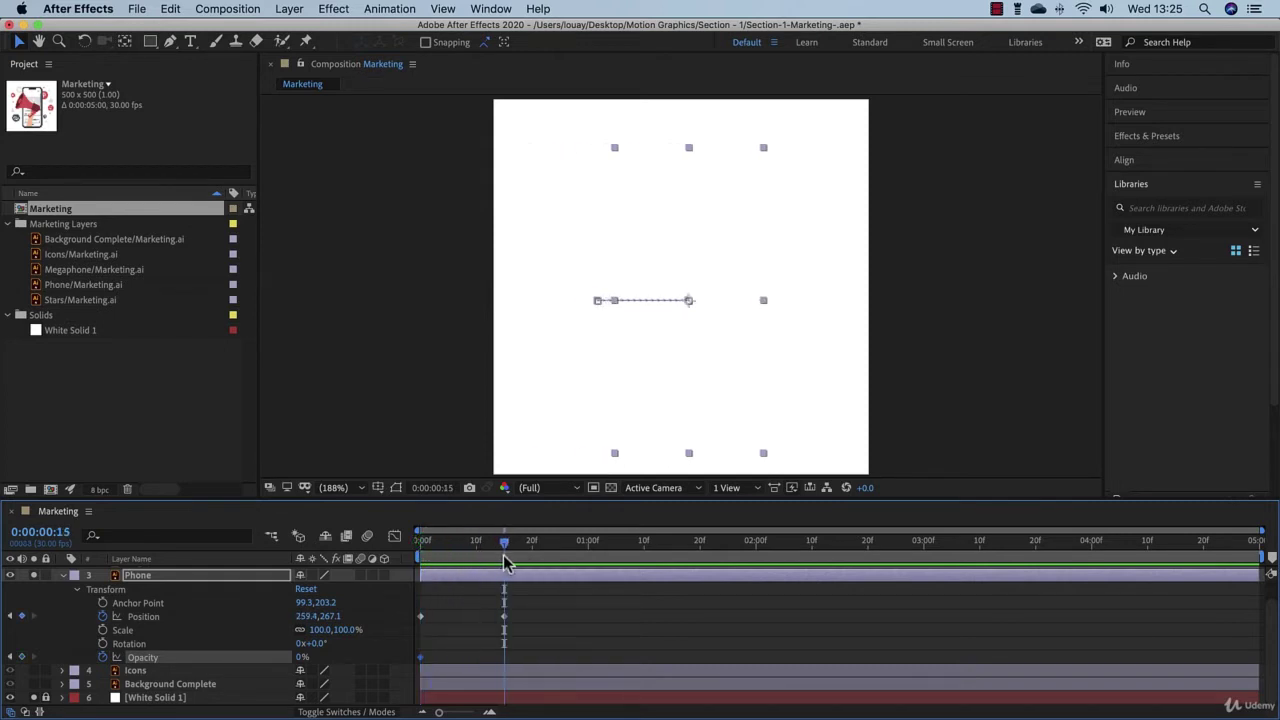
{"action": "left_click", "coordinate": [299, 658]}
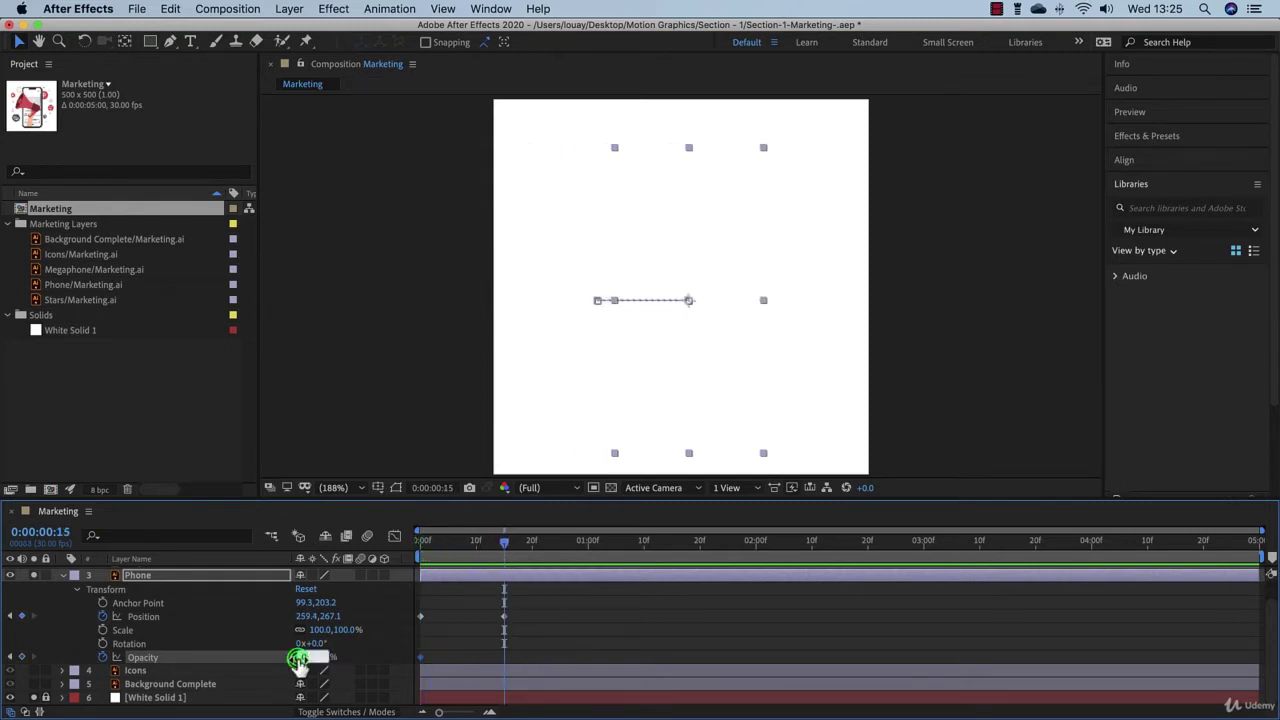
{"action": "type", "text": "100"}
{"action": "key", "text": "Return"}
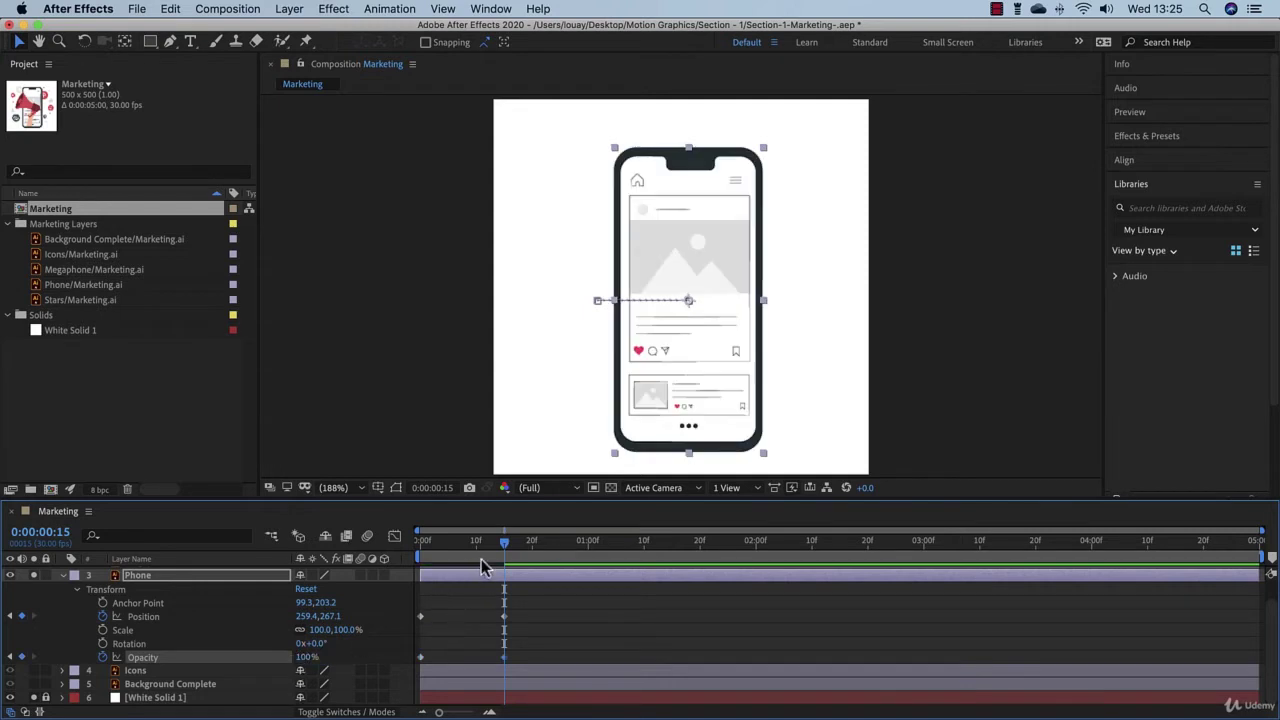
- Preview the Phone layer's combined slide and fade-in from the start of the composition
{"action": "left_click_drag", "start_coordinate": [486, 547], "coordinate": [465, 547]}
{"action": "key", "text": "space"}
{"action": "left_click", "coordinate": [632, 634]}
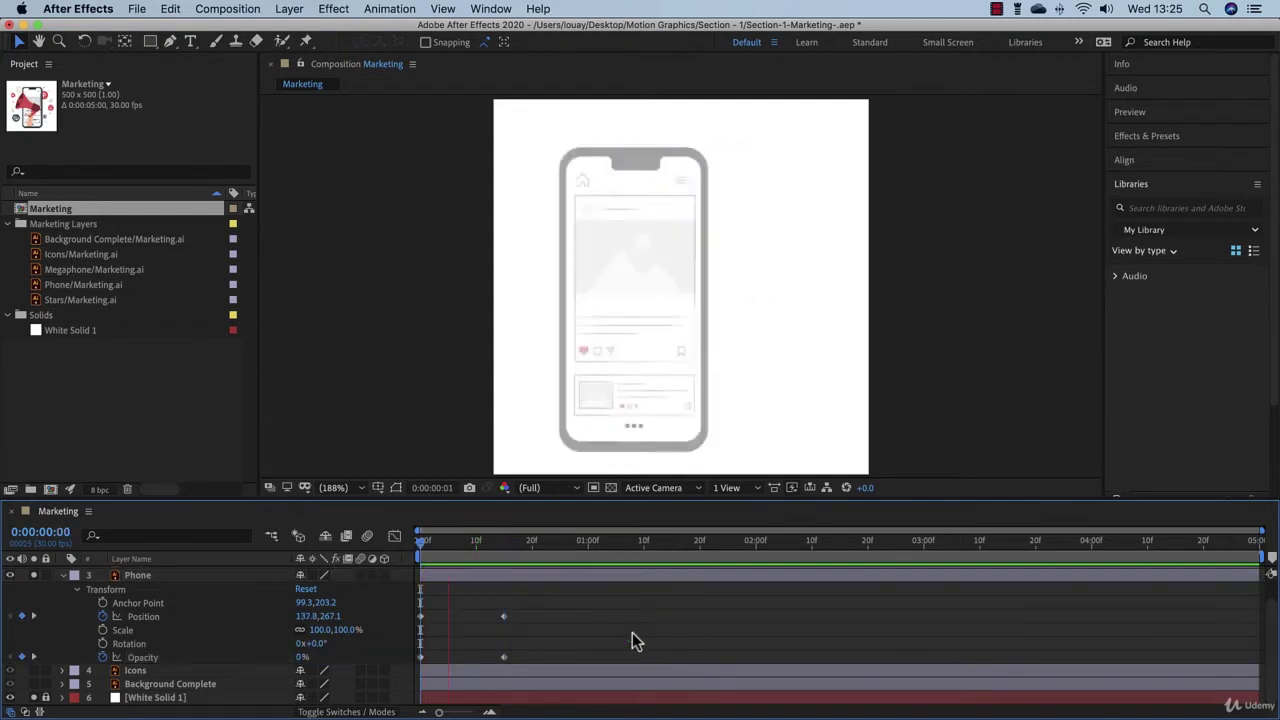
{"action": "left_click", "coordinate": [419, 545]}
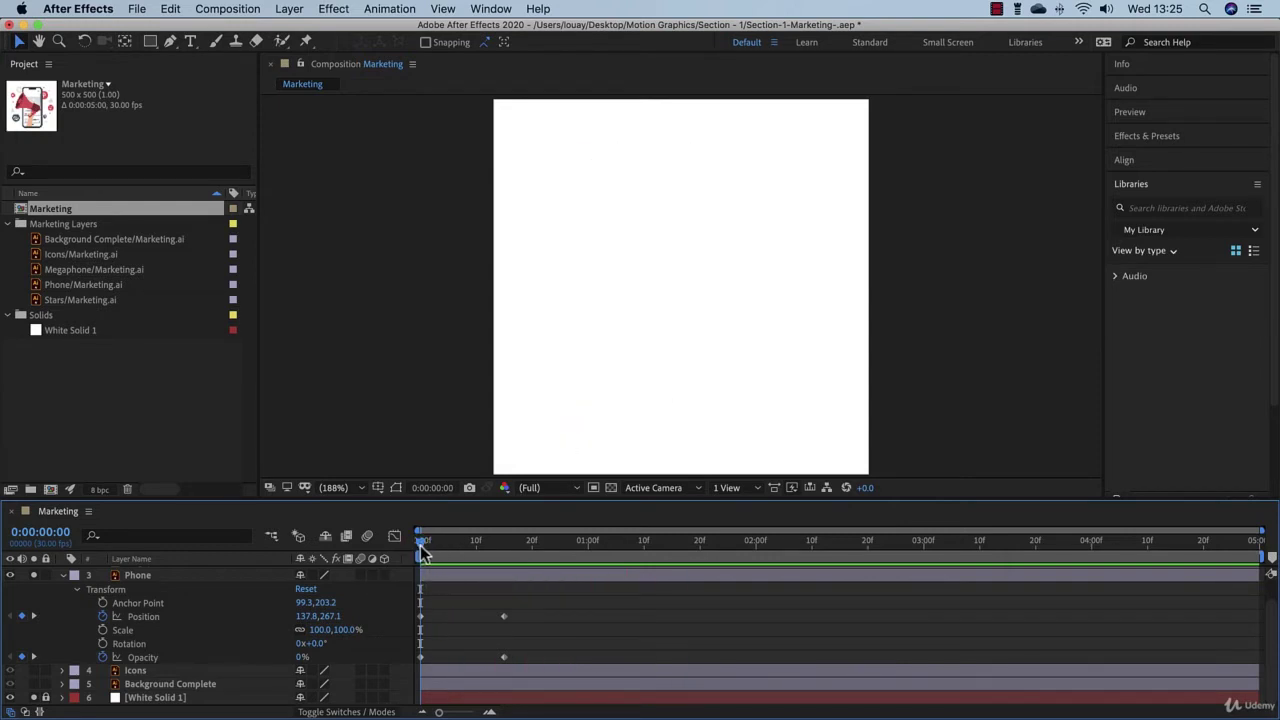
- At frame 15, collapse the Phone layer's properties and solo the Megaphone layer so it shows with the phone
{"action": "left_click_drag", "start_coordinate": [423, 552], "coordinate": [502, 554]}
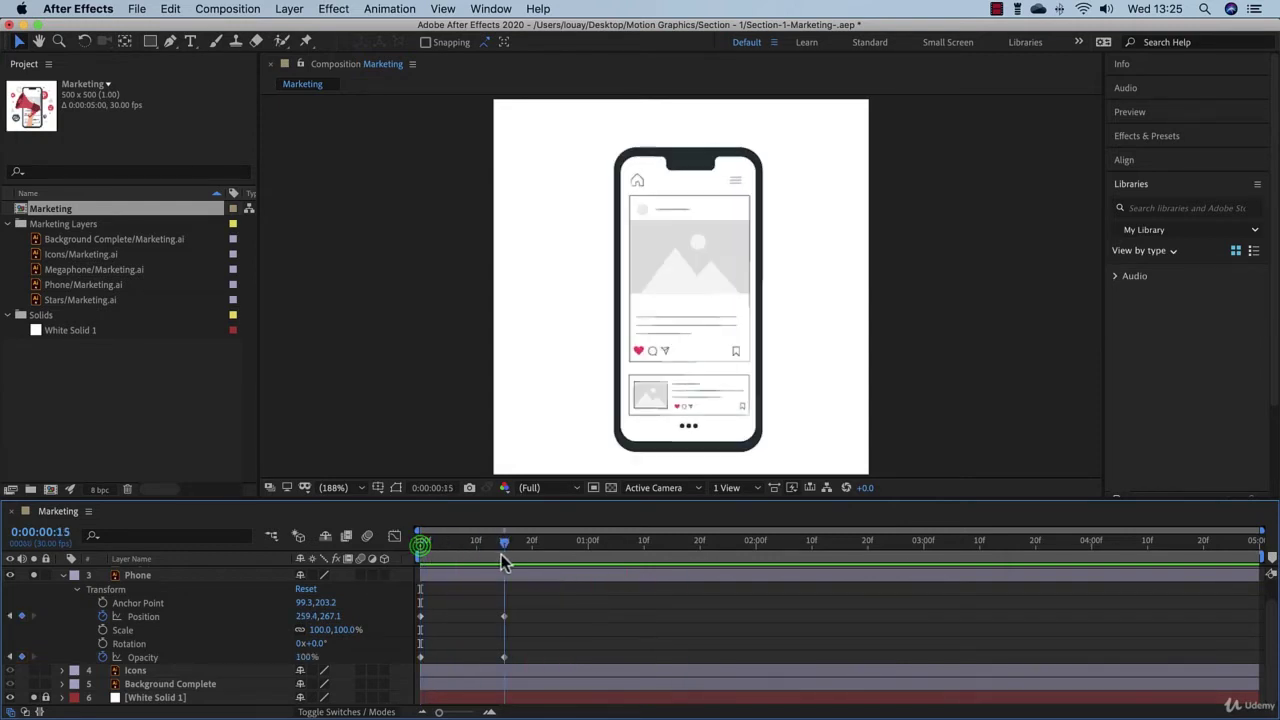
{"action": "left_click", "coordinate": [64, 578]}
{"action": "left_click", "coordinate": [214, 652]}
{"action": "left_click", "coordinate": [145, 587]}
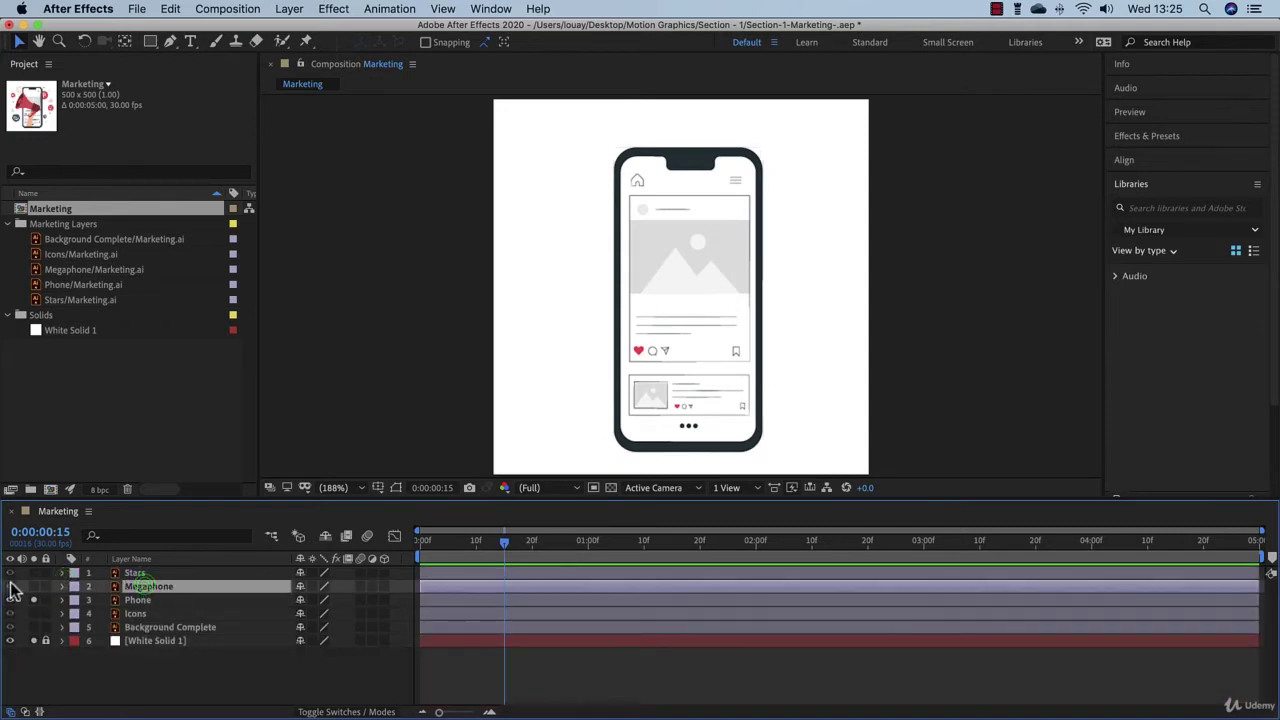
{"action": "left_click", "coordinate": [33, 586]}
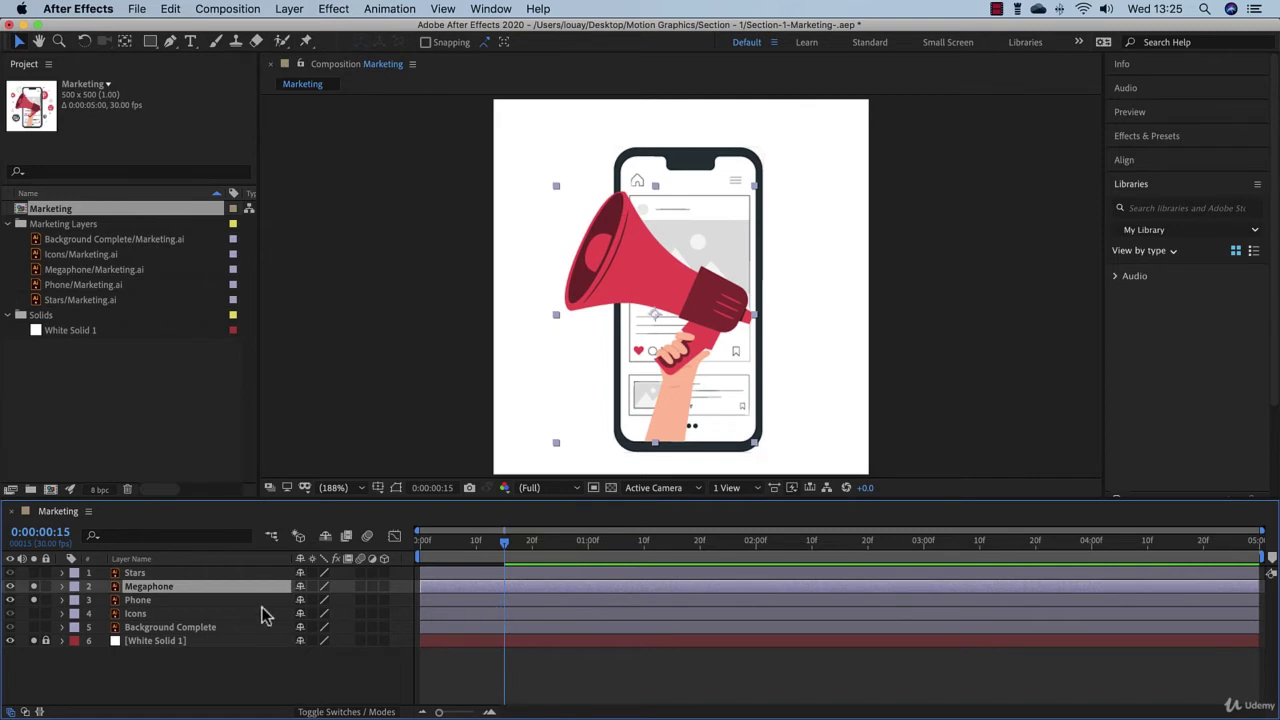
- Keyframe the Megaphone layer's Scale at 100% on frame 15 and 0% on frame 0, and preview the growth
{"action": "left_click", "coordinate": [62, 586]}
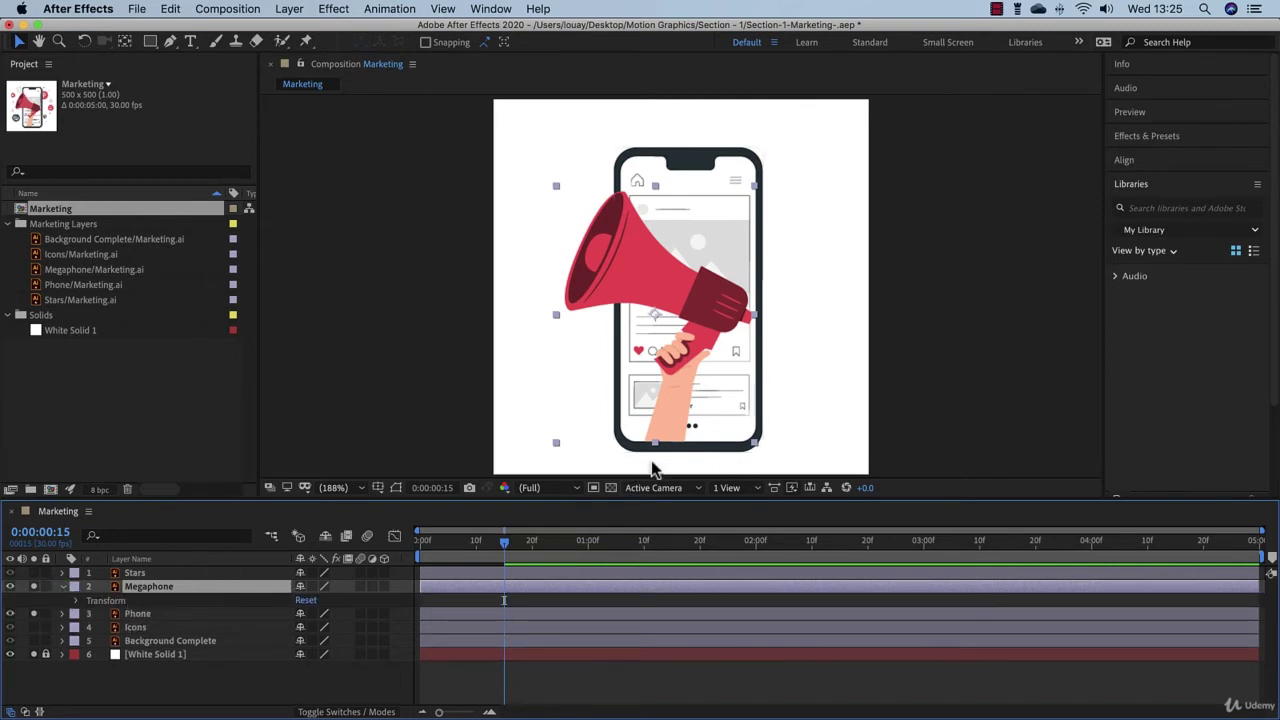
{"action": "left_click", "coordinate": [77, 601]}
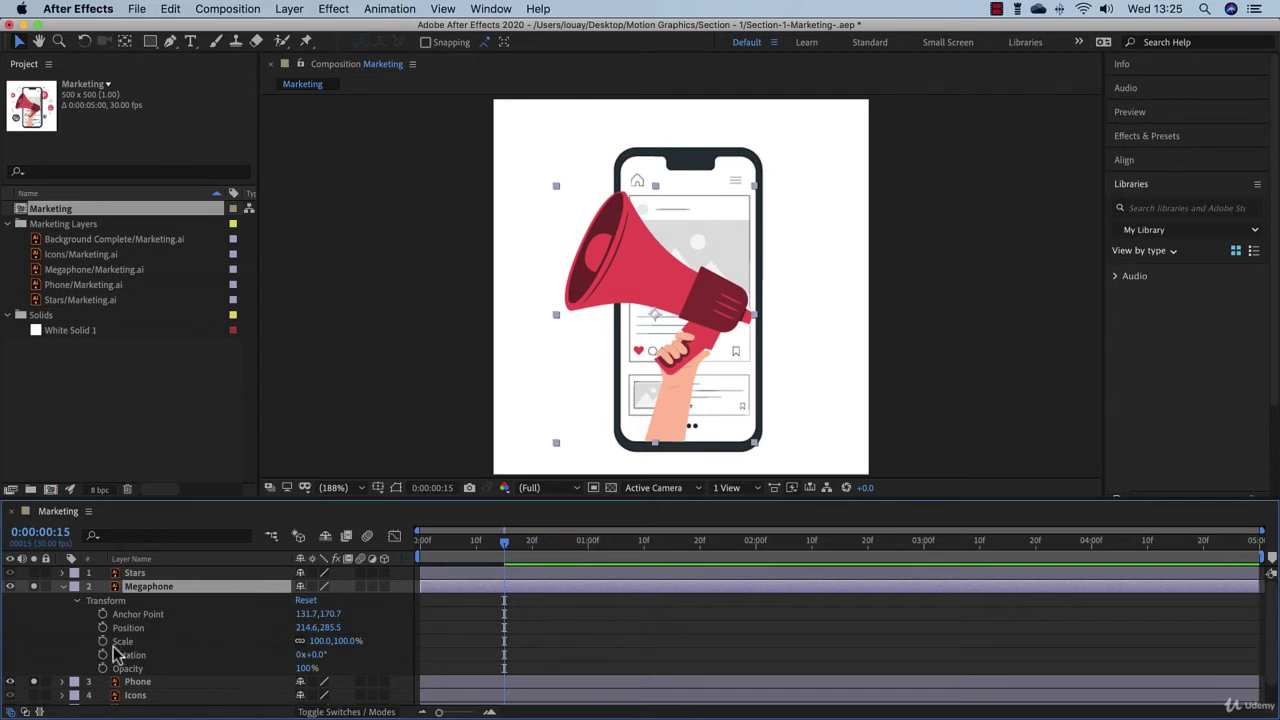
{"action": "left_click", "coordinate": [102, 641]}
{"action": "left_click_drag", "start_coordinate": [502, 546], "coordinate": [418, 558]}
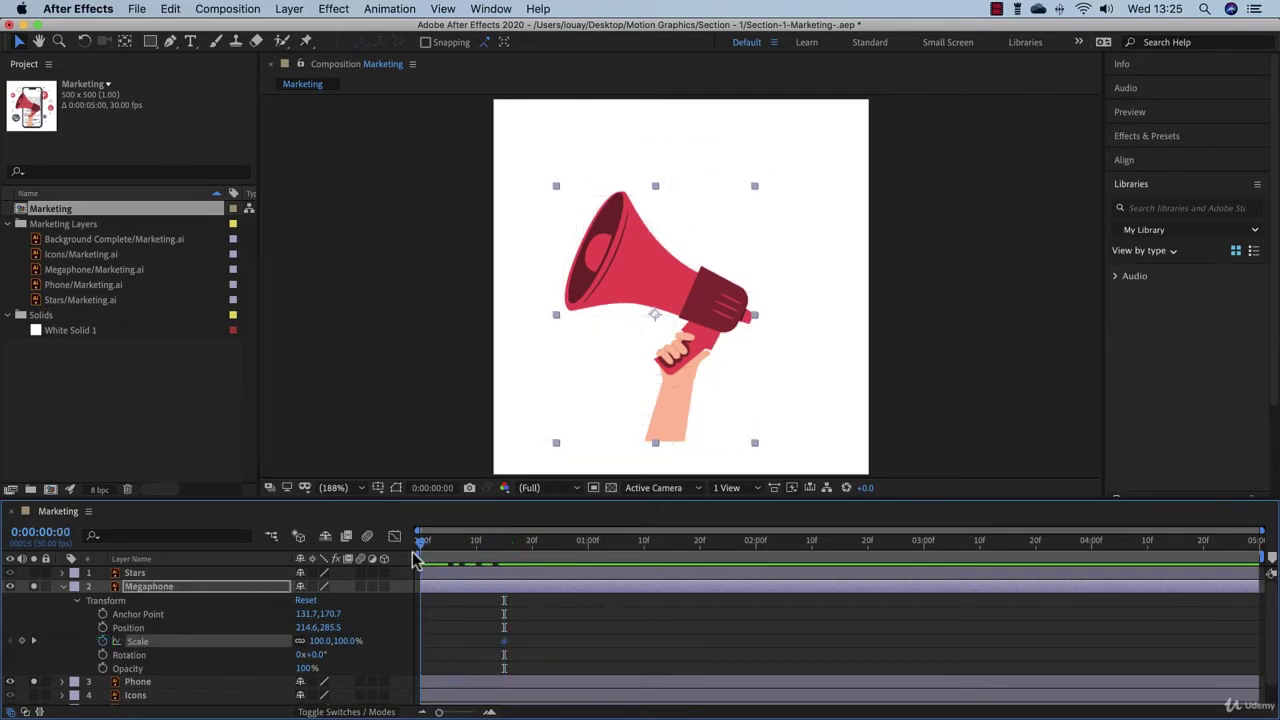
{"action": "left_click", "coordinate": [340, 641]}
{"action": "type", "text": "0"}
{"action": "key", "text": "Return"}
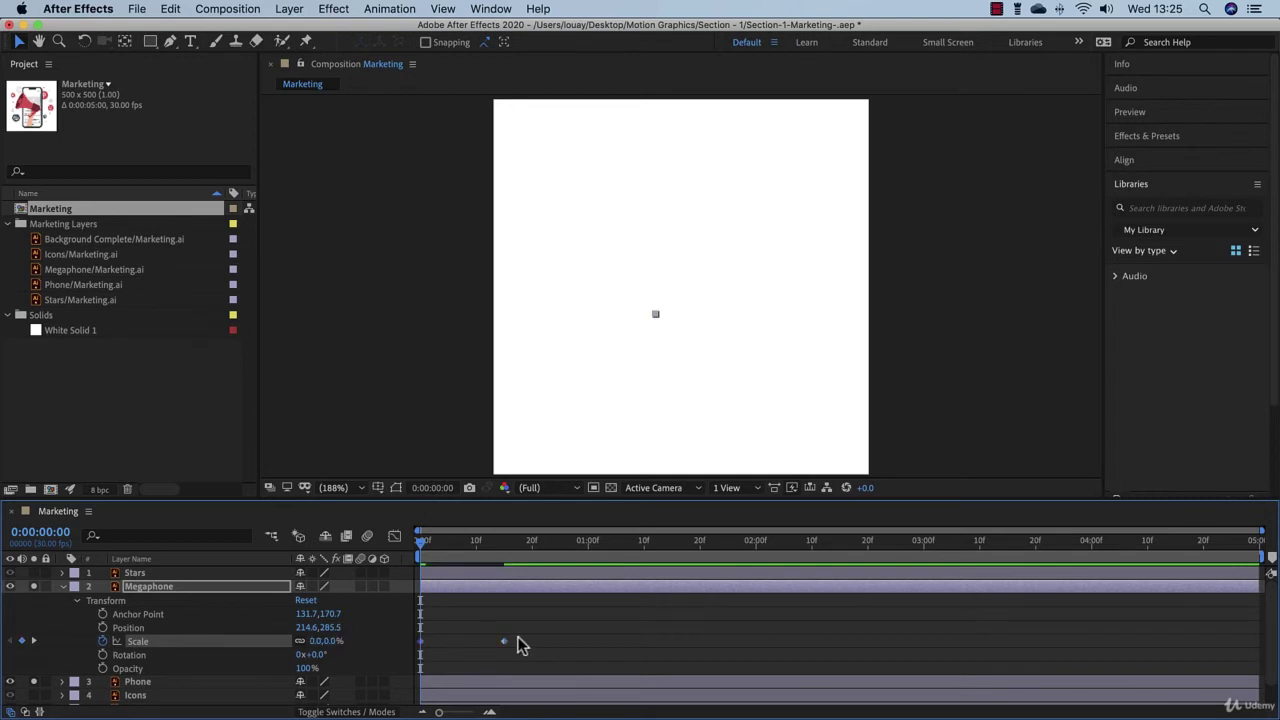
{"action": "key", "text": "space"}
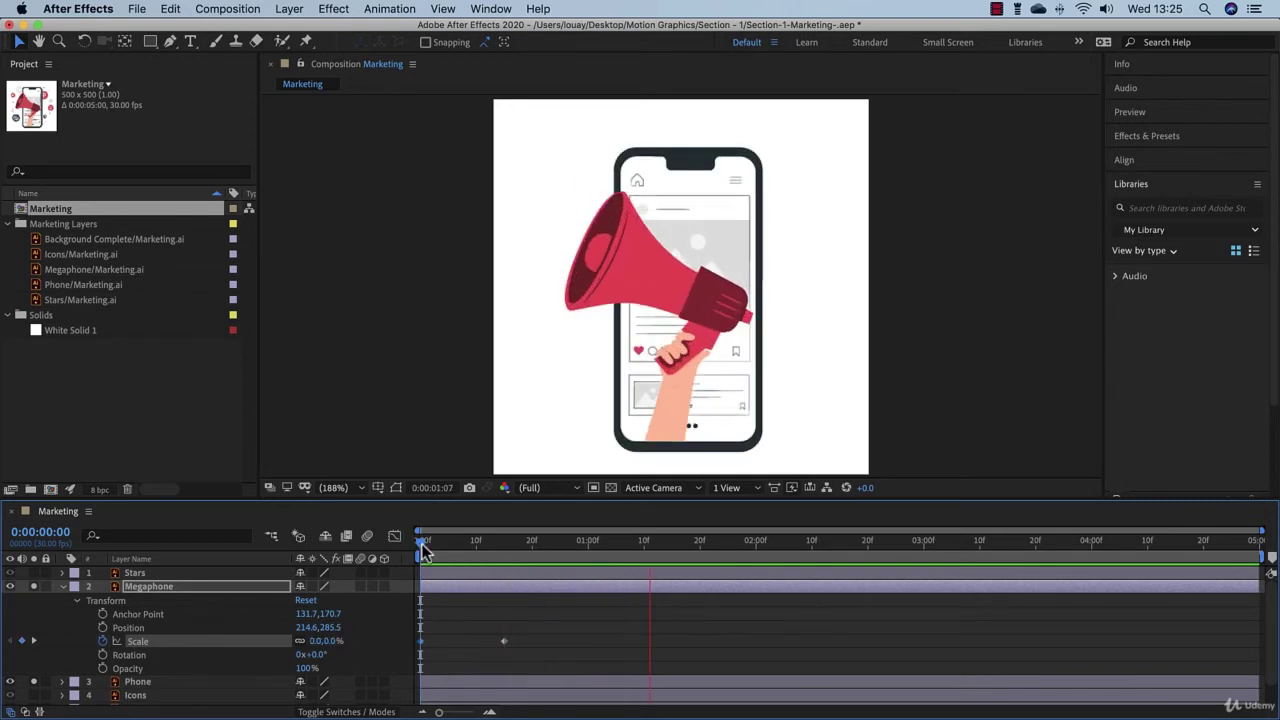
- At frame 15, move the Megaphone's anchor point down to the base of the arm, at about 132, 342
{"action": "left_click_drag", "start_coordinate": [422, 545], "coordinate": [506, 571]}
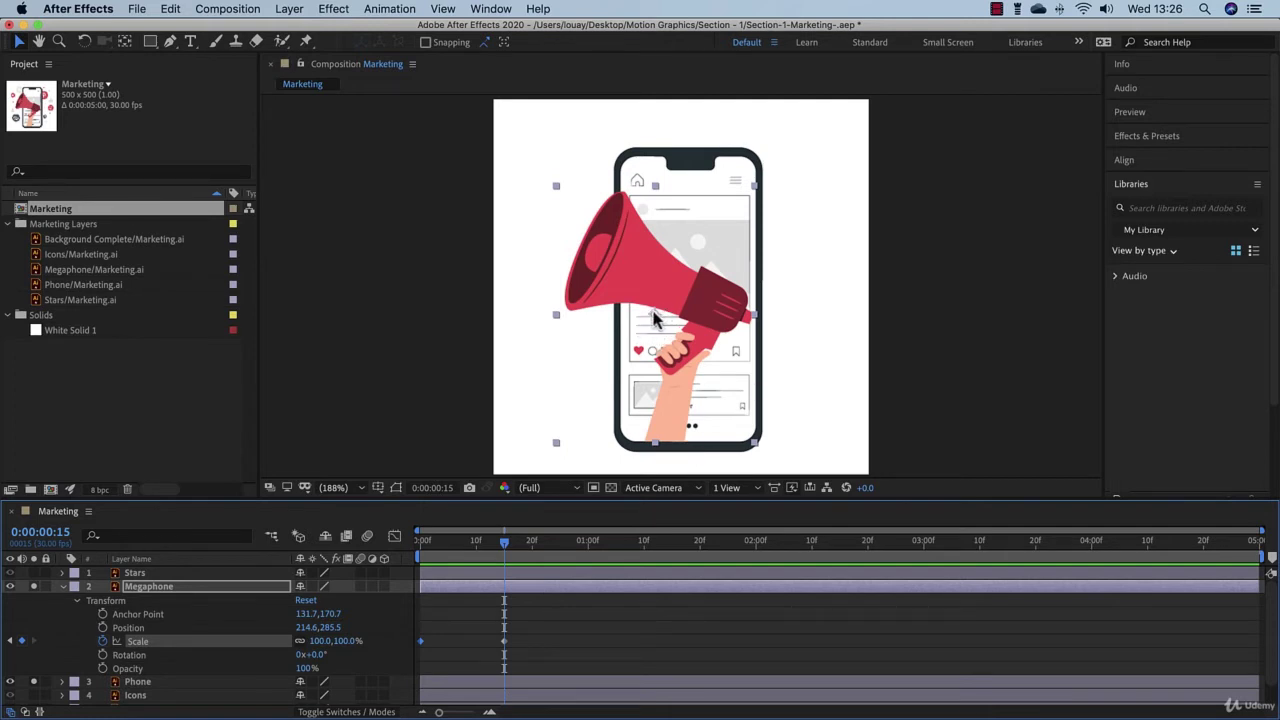
{"action": "left_click", "coordinate": [125, 43]}
{"action": "left_click_drag", "start_coordinate": [655, 318], "coordinate": [655, 430]}
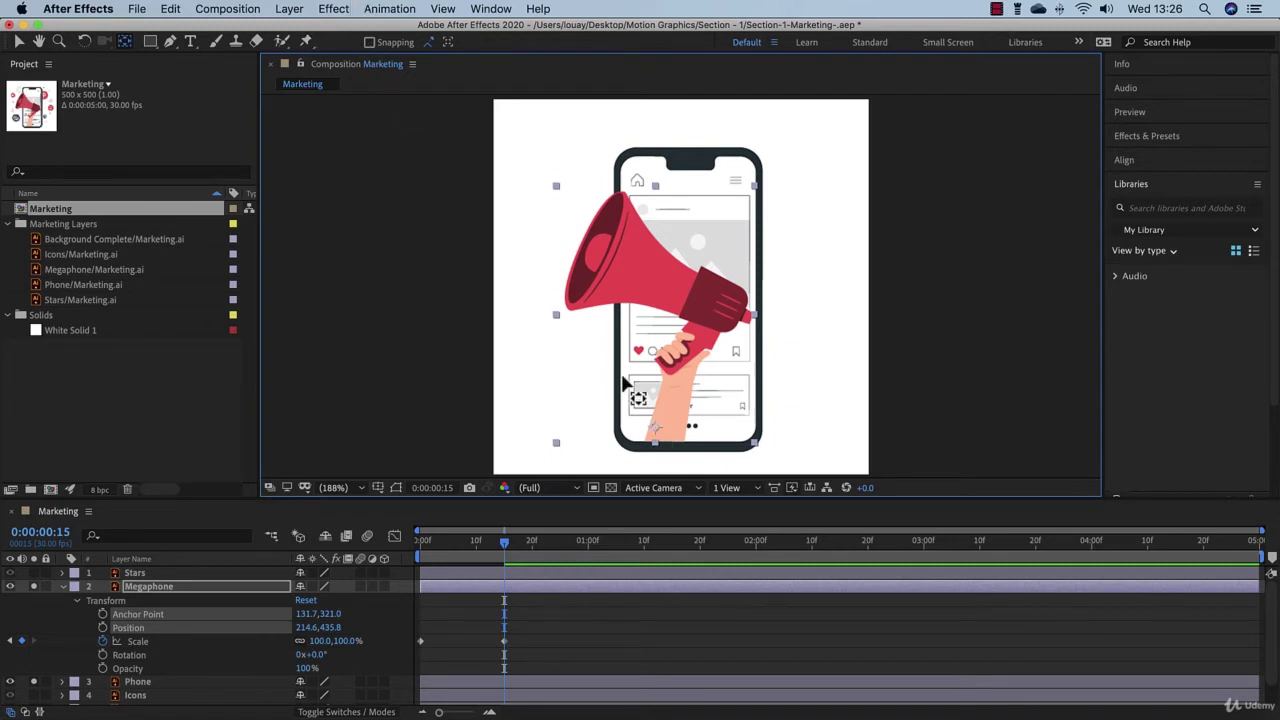
{"action": "left_click_drag", "start_coordinate": [655, 429], "coordinate": [657, 437]}
- Preview the Megaphone scaling up from its new anchor point, starting at frame 0
{"action": "left_click_drag", "start_coordinate": [502, 544], "coordinate": [408, 554]}
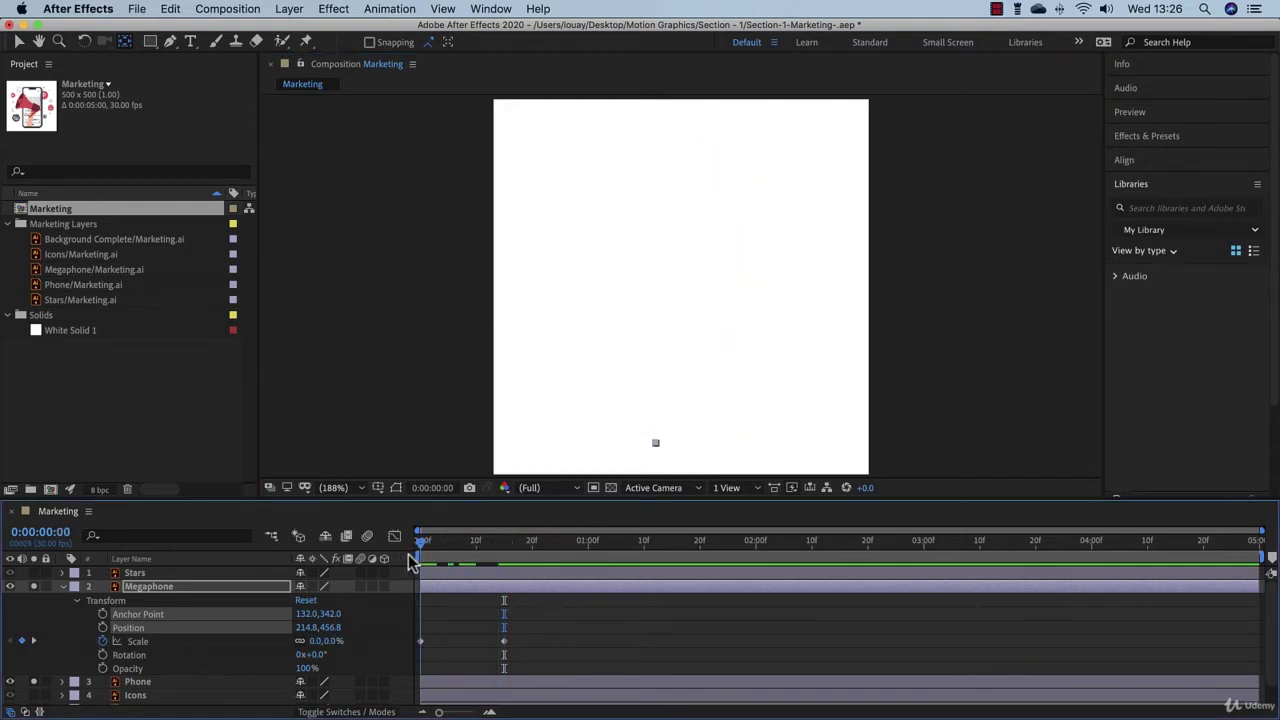
{"action": "left_click", "coordinate": [540, 624]}
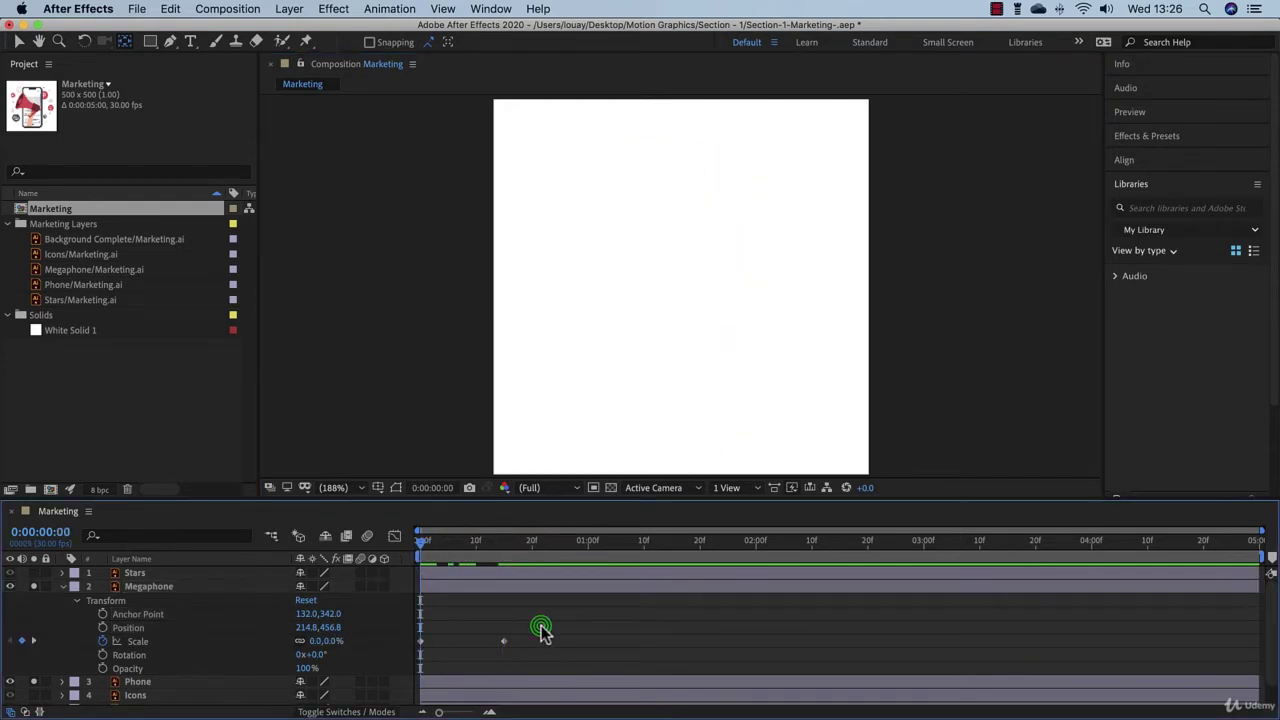
{"action": "left_click", "coordinate": [417, 541]}
- At frame 15, collapse the Megaphone layer's properties and solo the Icons layer as well
{"action": "left_click_drag", "start_coordinate": [418, 547], "coordinate": [497, 575]}
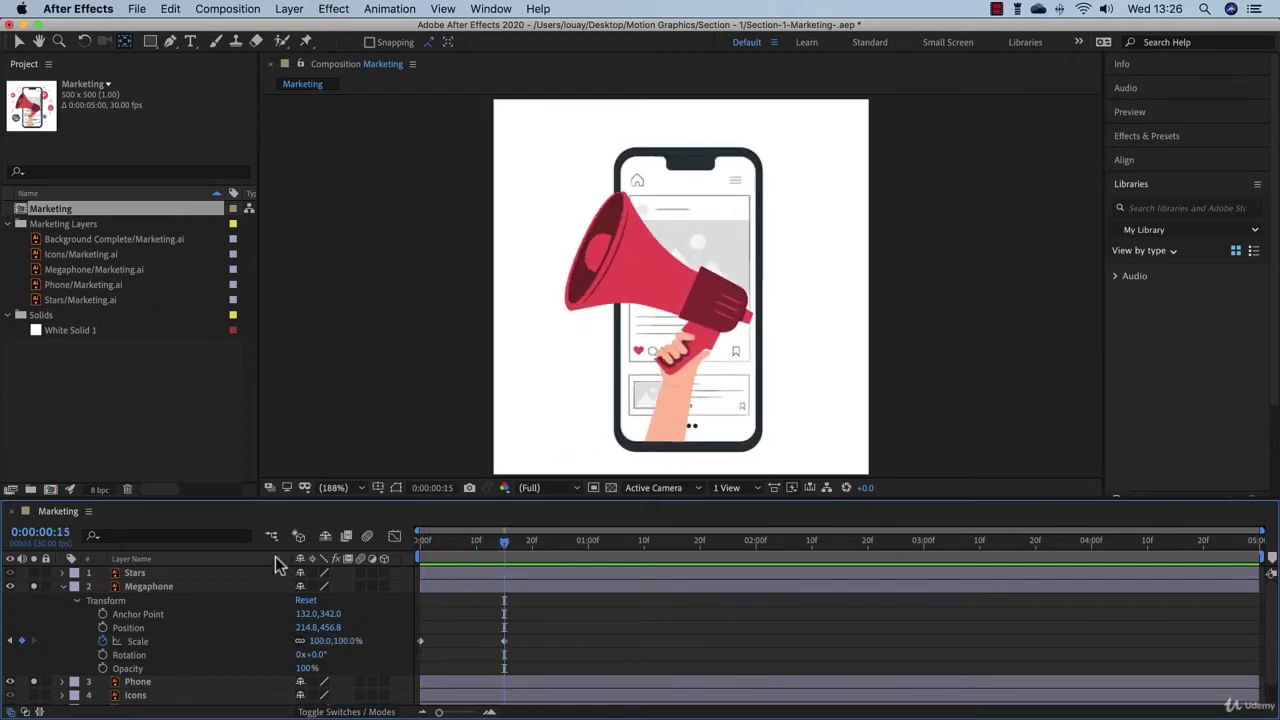
{"action": "left_click", "coordinate": [80, 603]}
{"action": "left_click", "coordinate": [62, 587]}
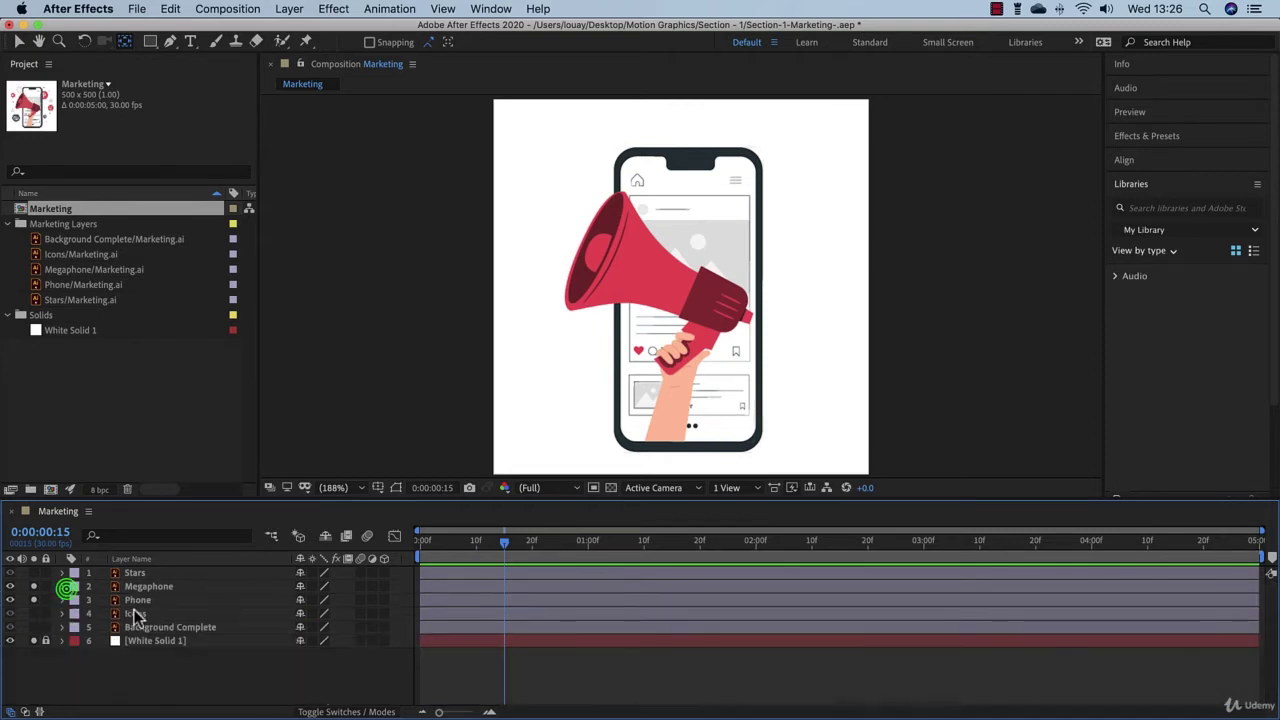
{"action": "left_click", "coordinate": [10, 613]}
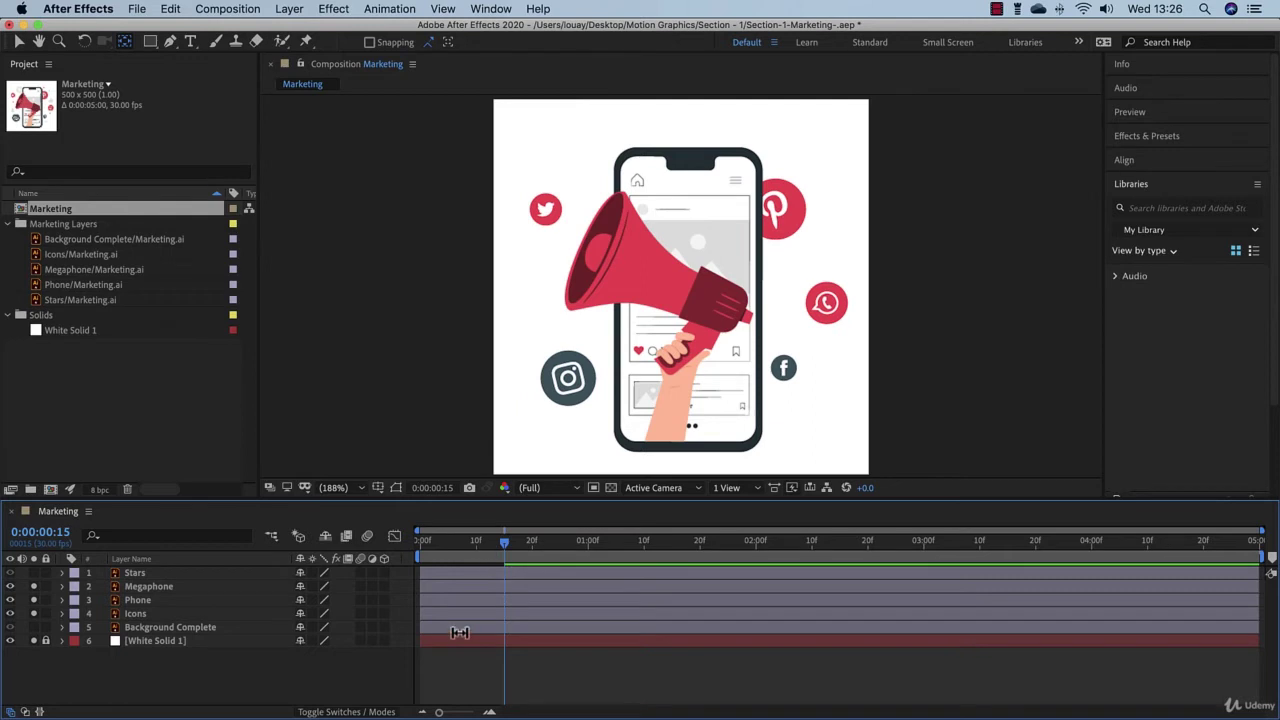
- Keyframe the Icons layer's Scale at 100% on frame 15 and 0% on frame 0, and check the animation
{"action": "left_click", "coordinate": [150, 614]}
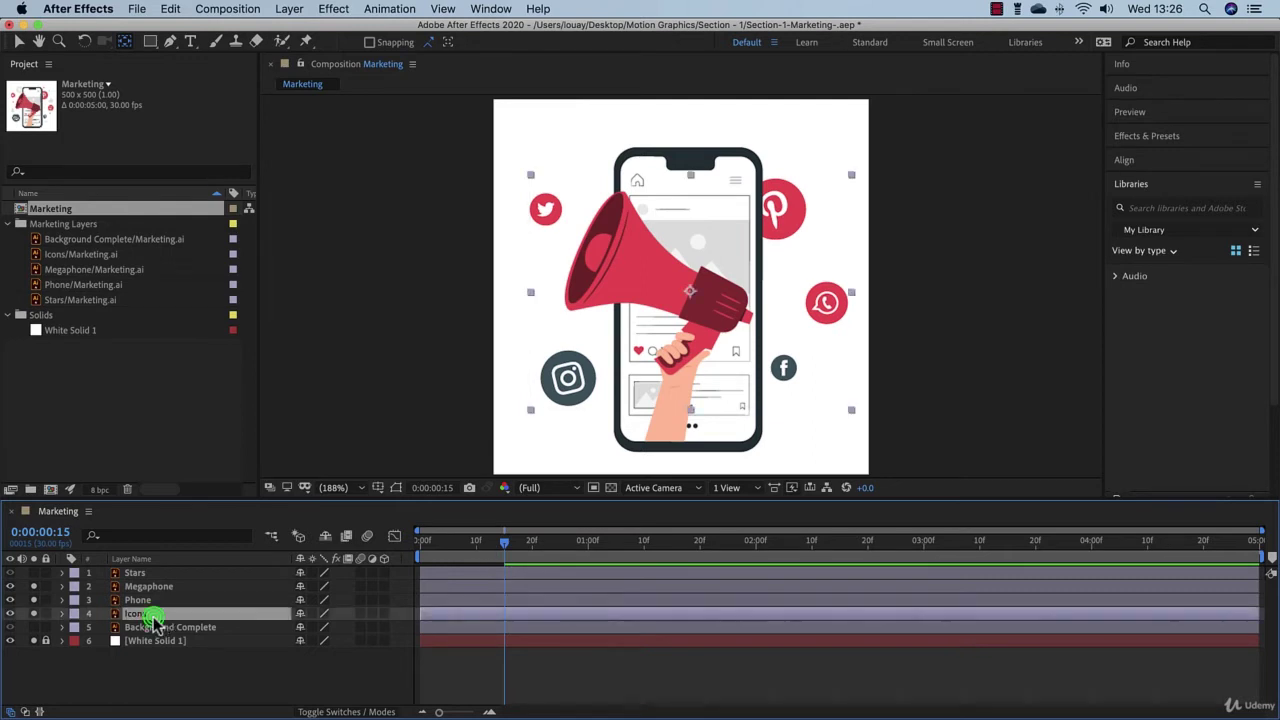
{"action": "left_click", "coordinate": [64, 616]}
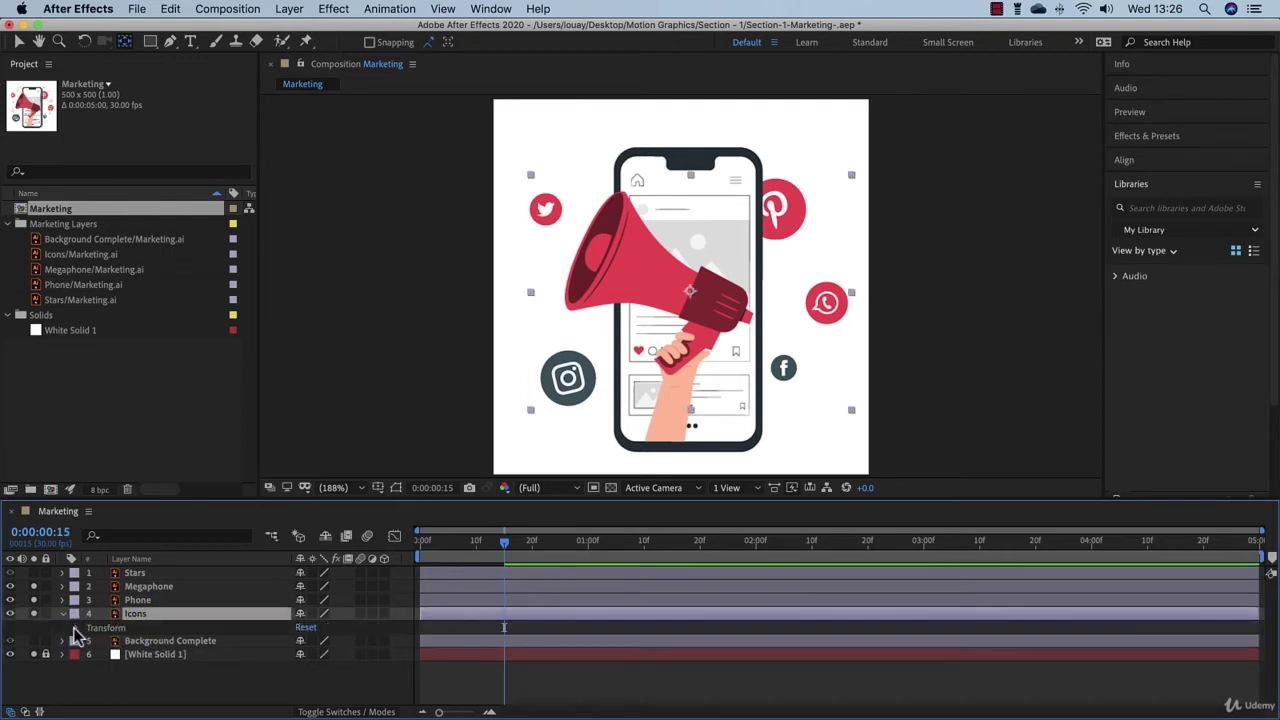
{"action": "left_click", "coordinate": [76, 628]}
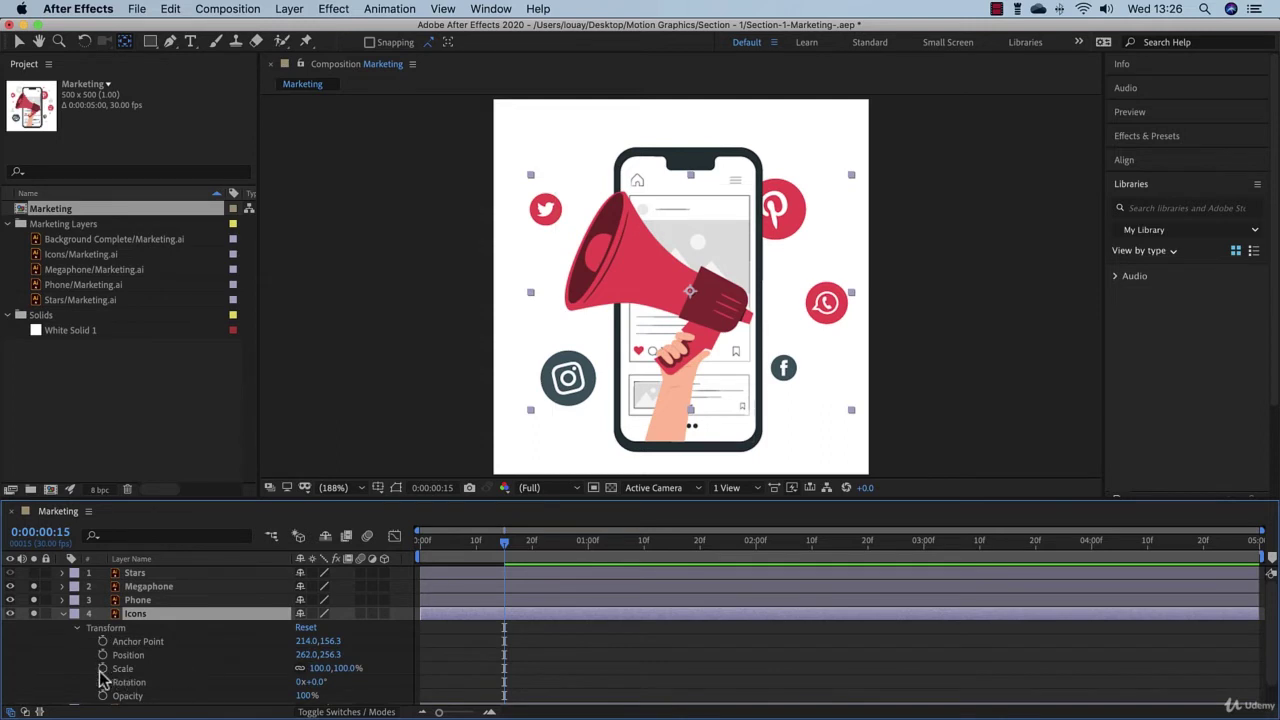
{"action": "left_click", "coordinate": [102, 668]}
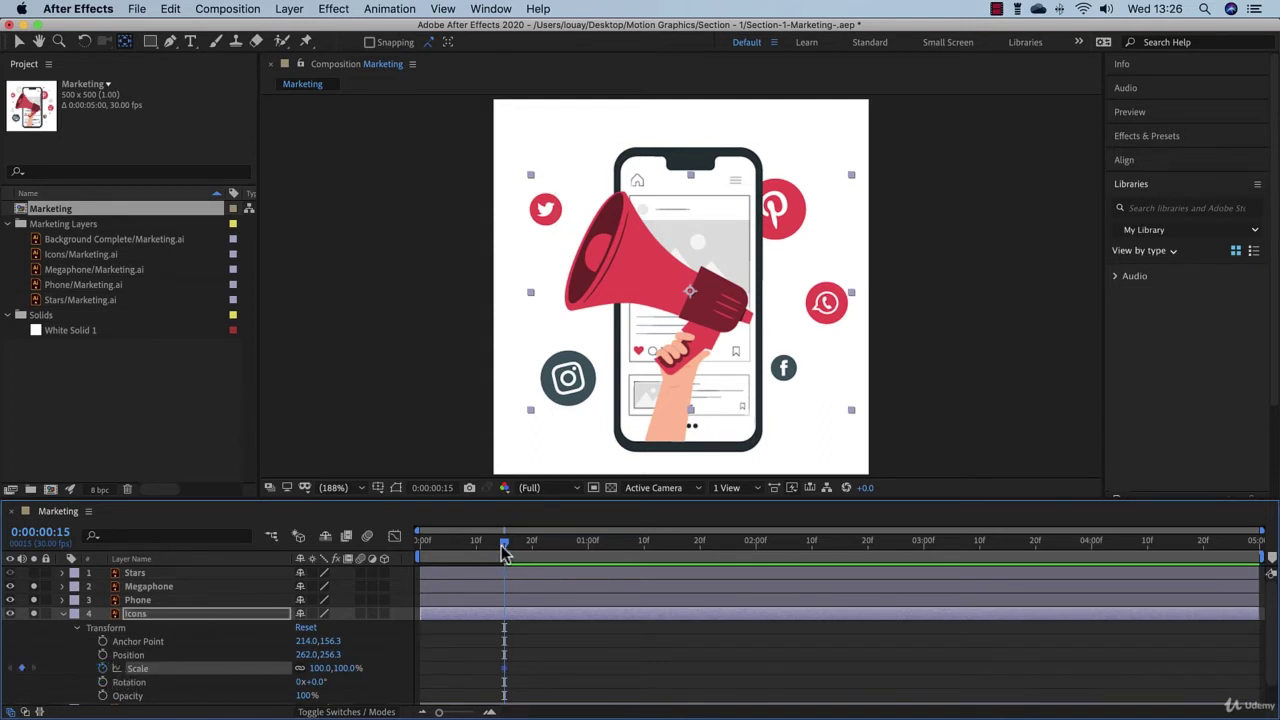
{"action": "left_click_drag", "start_coordinate": [504, 553], "coordinate": [418, 558]}
{"action": "left_click", "coordinate": [344, 668]}
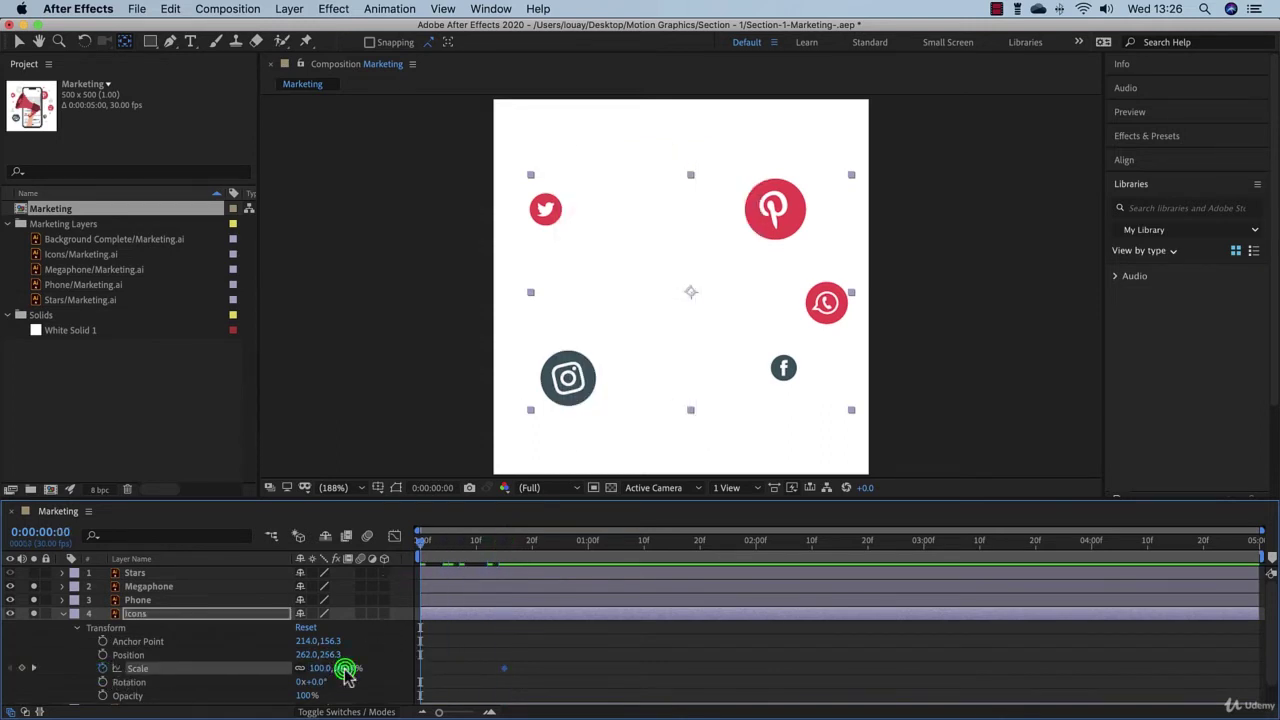
{"action": "type", "text": "0"}
{"action": "key", "text": "Return"}
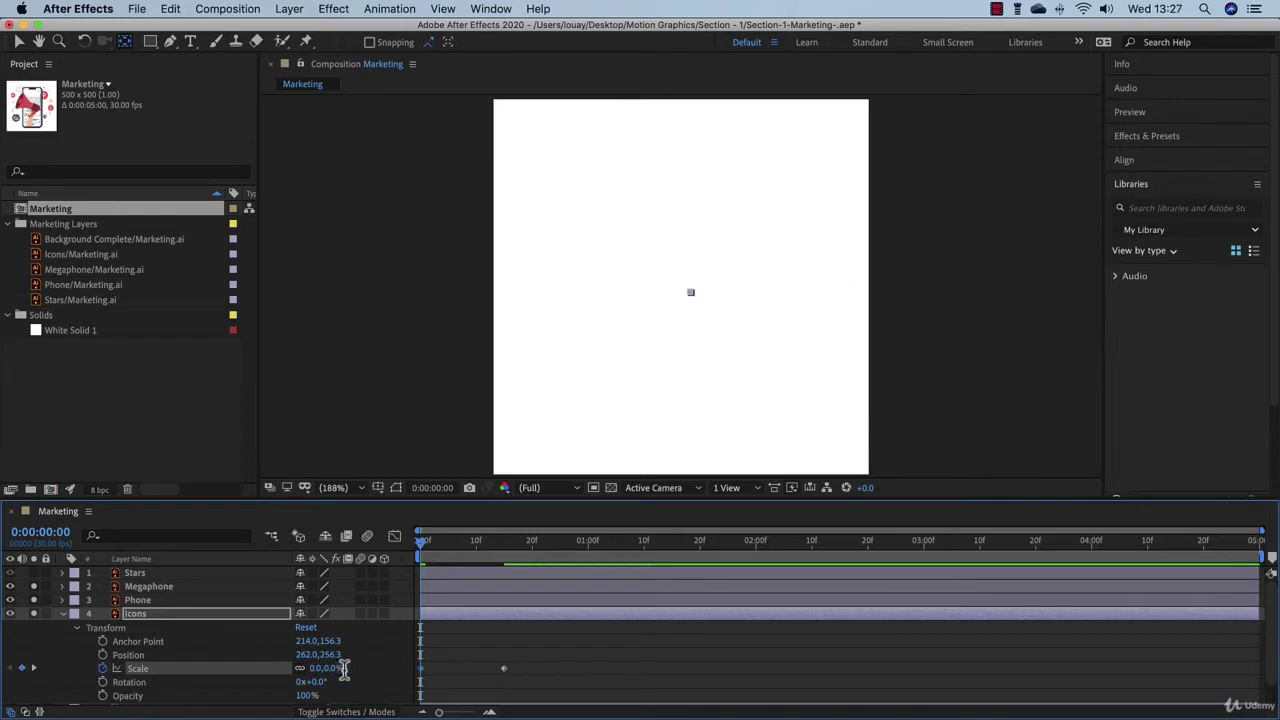
{"action": "left_click_drag", "start_coordinate": [422, 548], "coordinate": [420, 585]}
- Keyframe the Icons layer's Rotation at -25° on frame 0 and 0° on frame 15
{"action": "scroll", "coordinate": [193, 676], "scroll_direction": "down", "scroll_amount": 1}
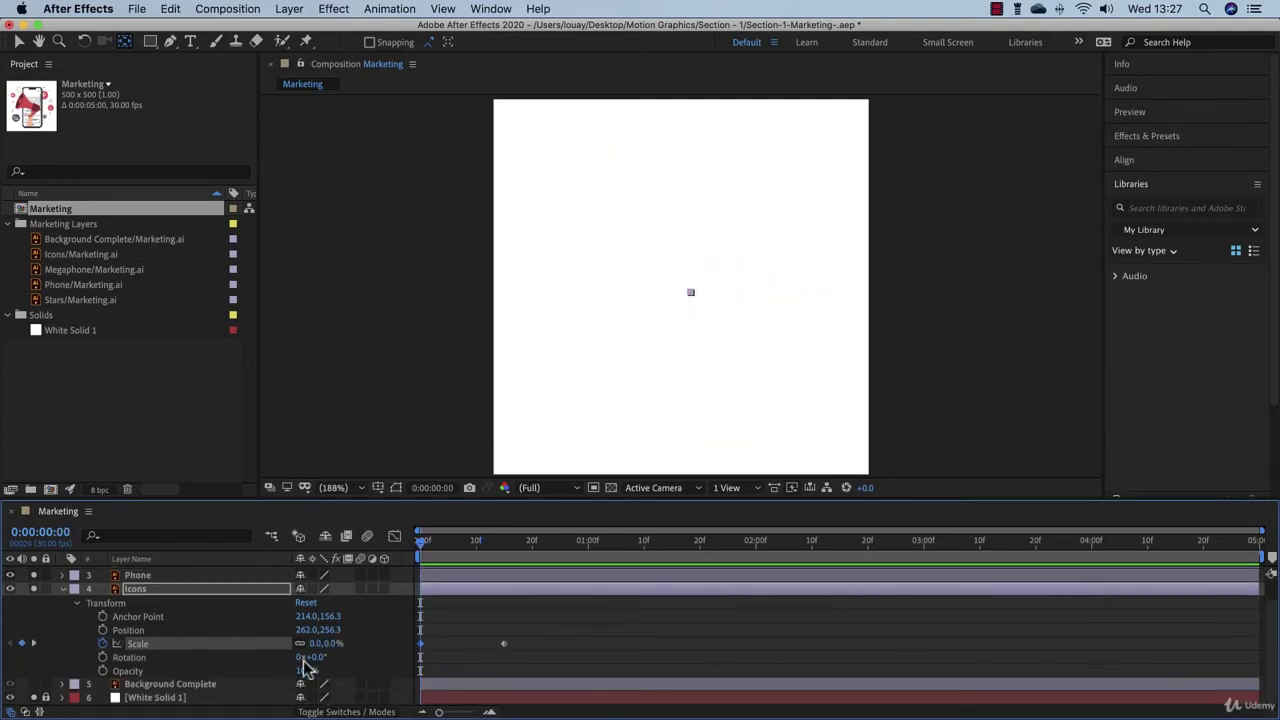
{"action": "left_click", "coordinate": [312, 658]}
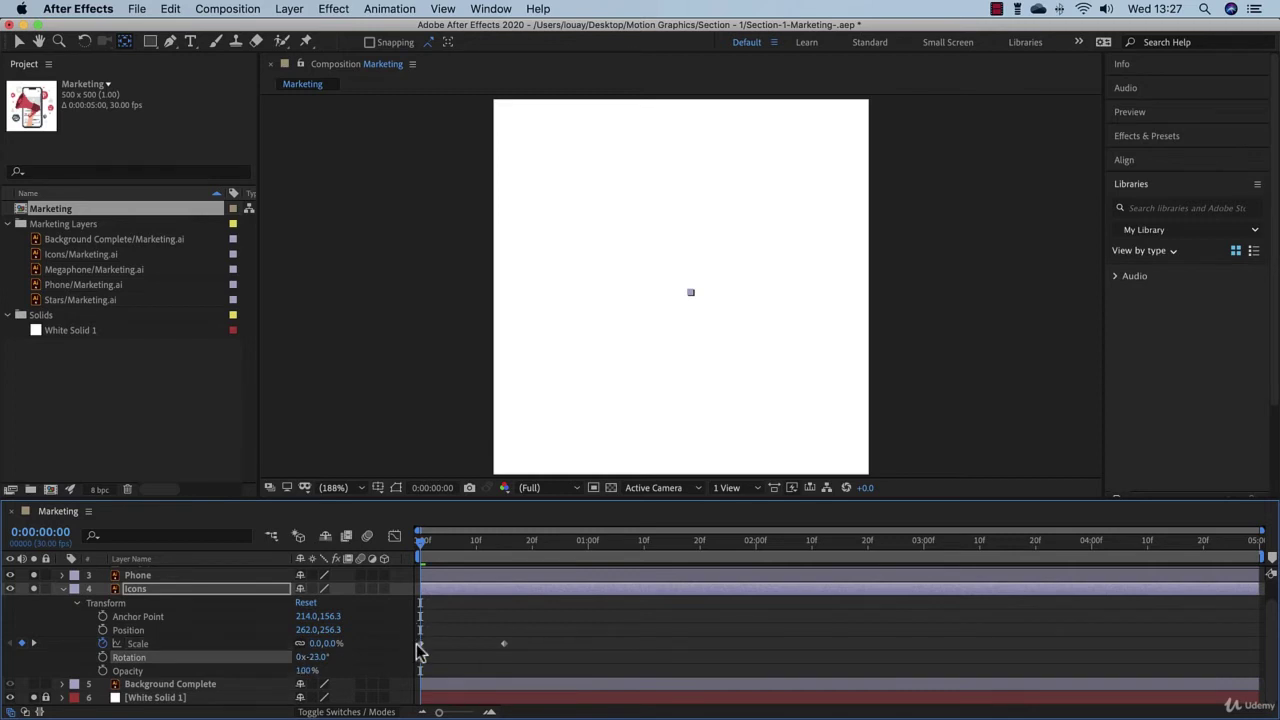
{"action": "left_click", "coordinate": [103, 658]}
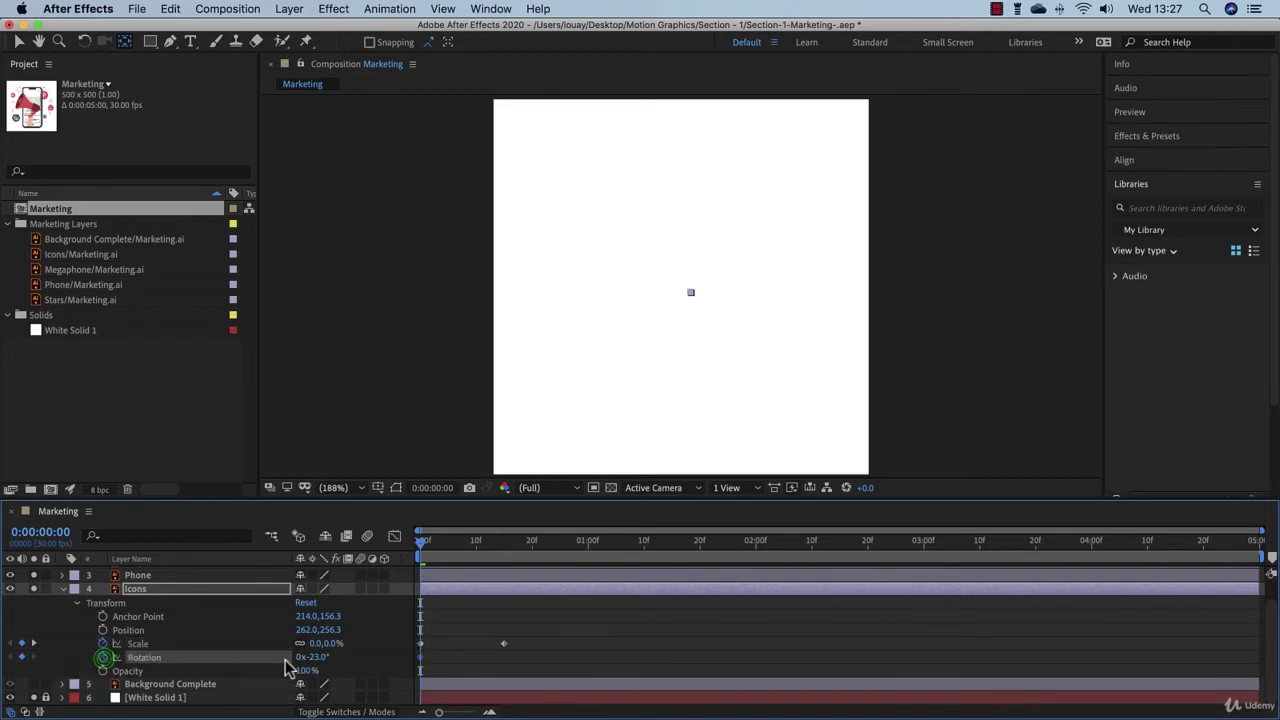
{"action": "left_click", "coordinate": [318, 658]}
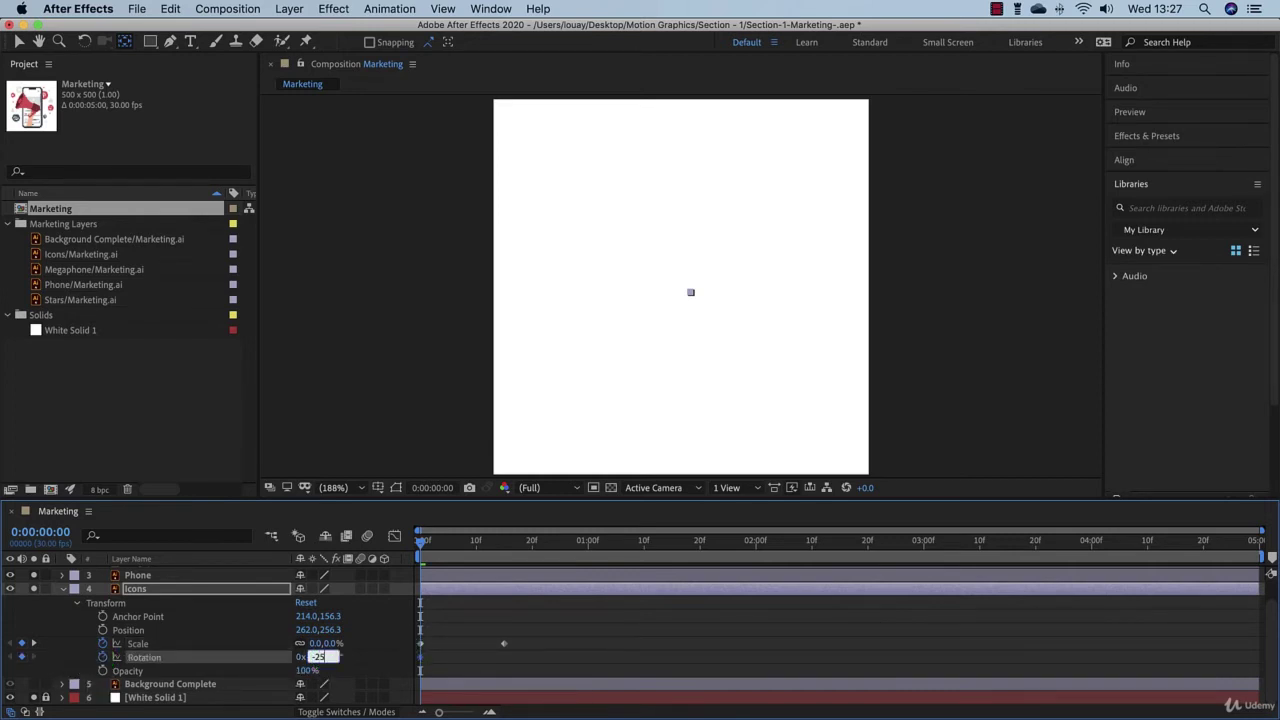
{"action": "left_click", "coordinate": [502, 545]}
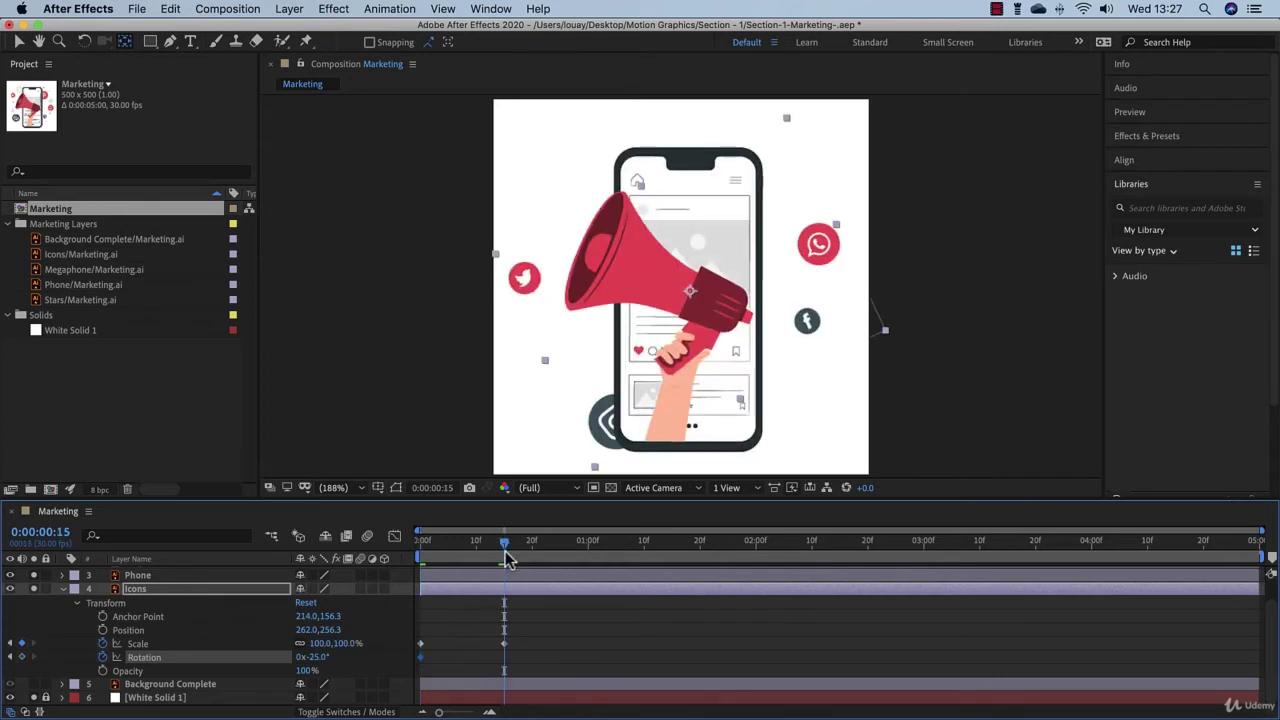
{"action": "left_click", "coordinate": [318, 657]}
{"action": "type", "text": "0"}
{"action": "key", "text": "Return"}
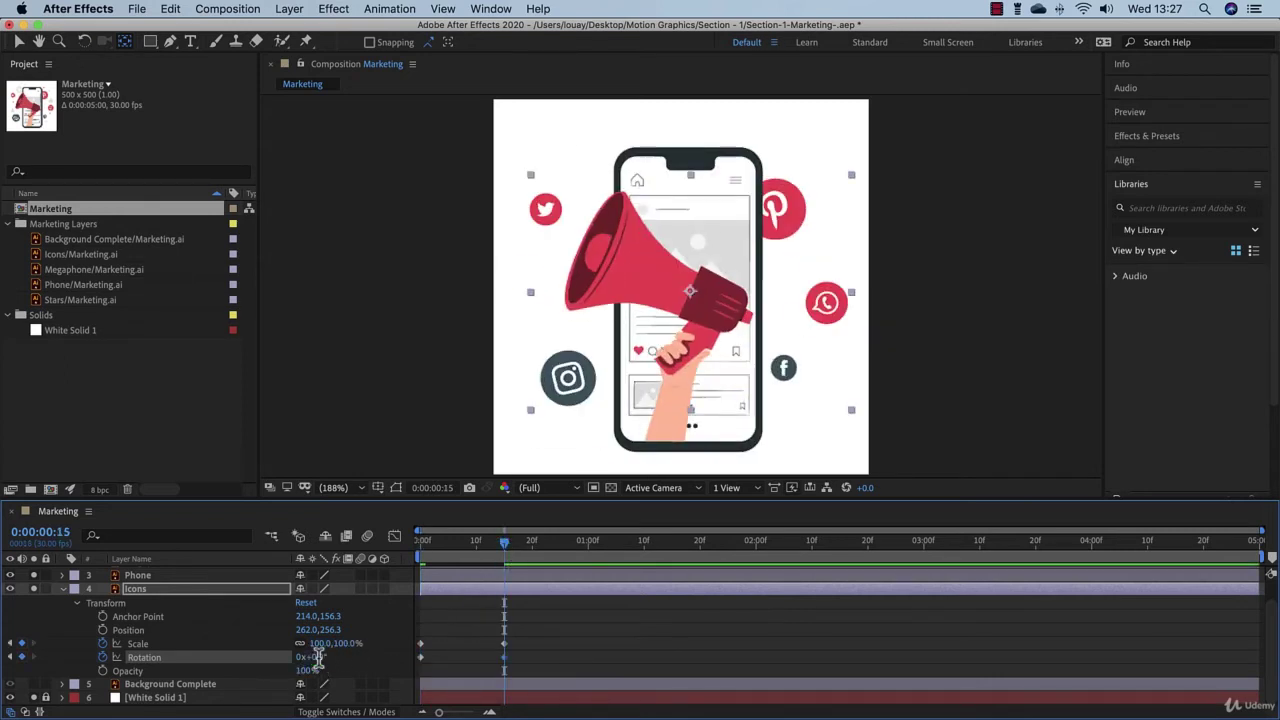
- Preview the icons scaling and rotating in from frame 0, and return to the first frame
{"action": "left_click_drag", "start_coordinate": [472, 549], "coordinate": [419, 549]}
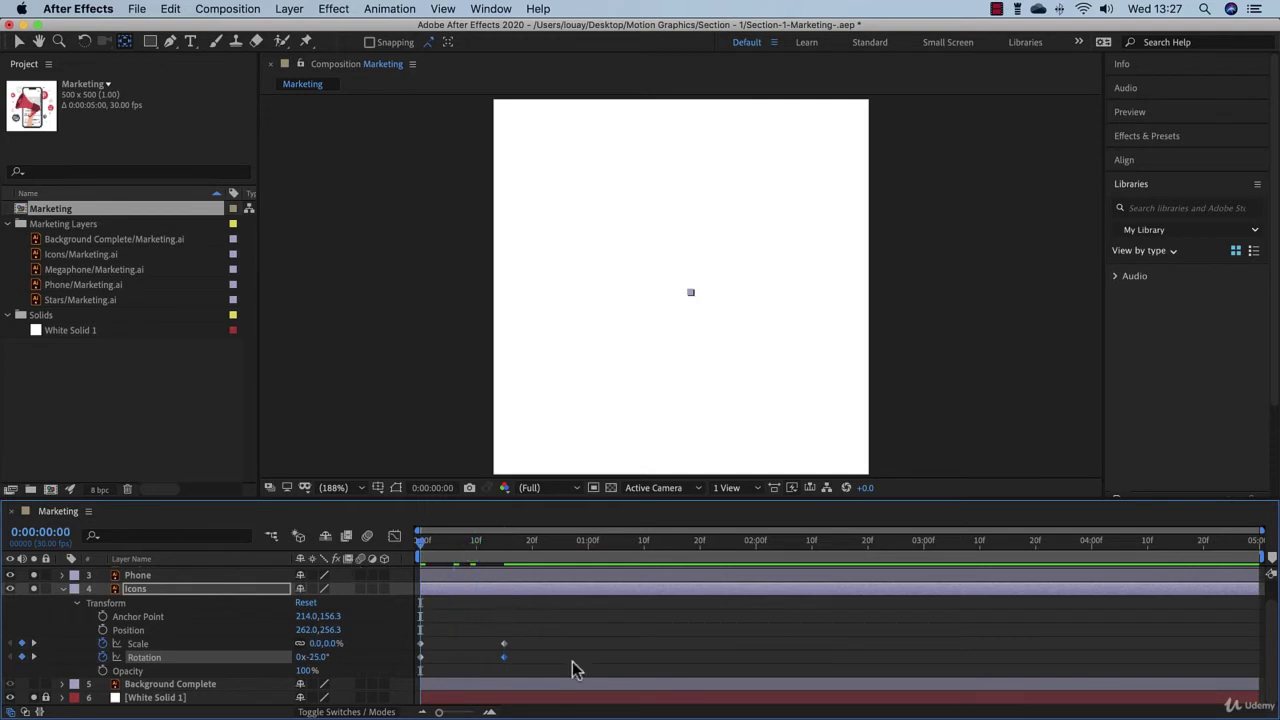
{"action": "left_click", "coordinate": [583, 649]}
{"action": "key", "text": "space"}
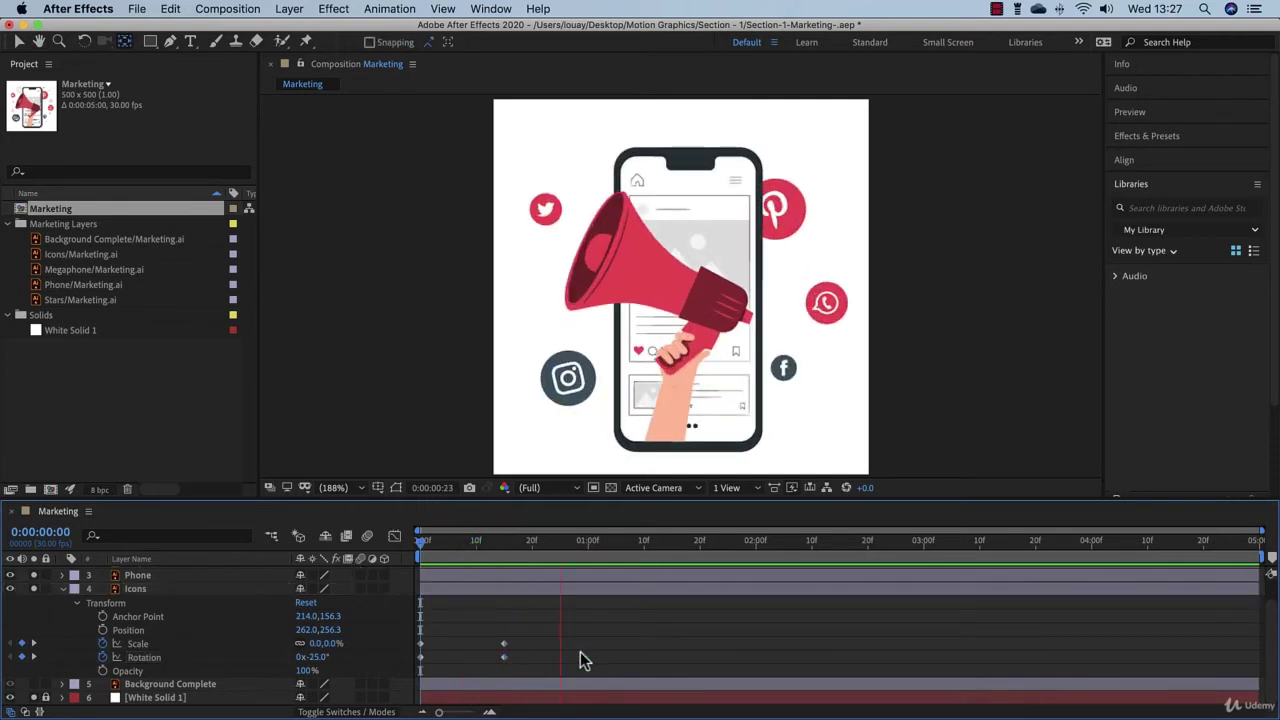
{"action": "left_click_drag", "start_coordinate": [445, 558], "coordinate": [390, 578]}
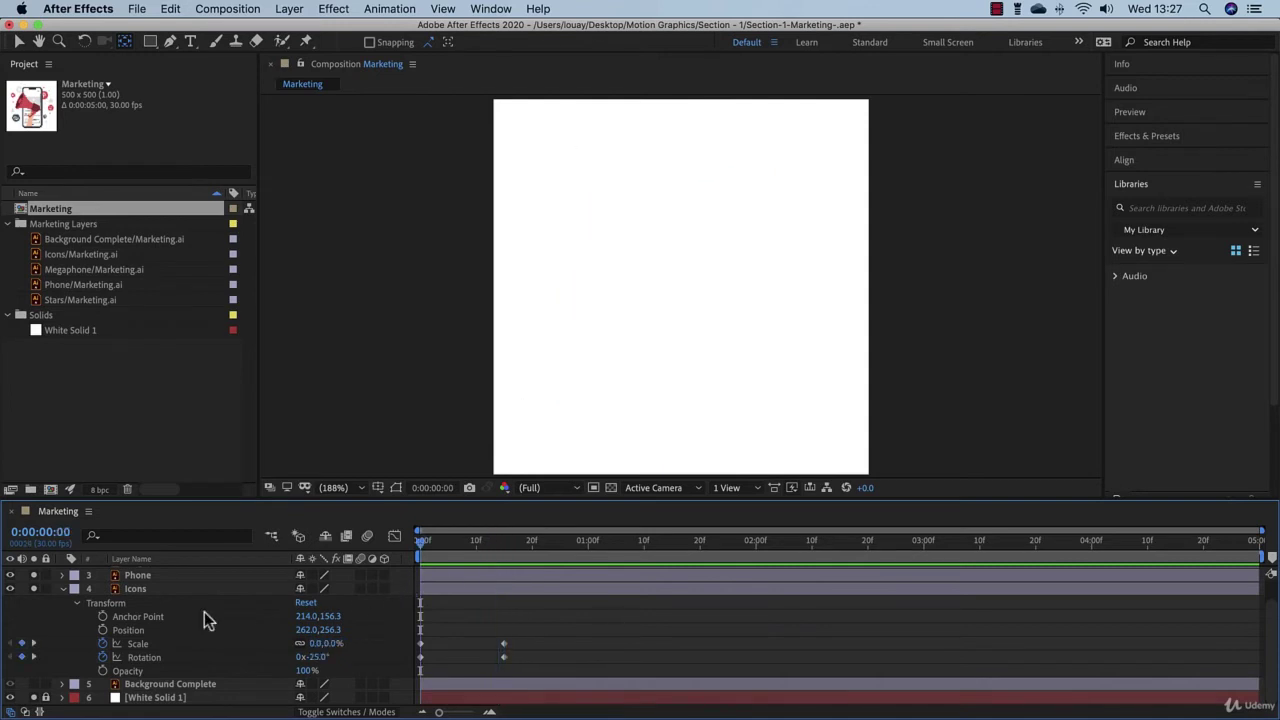
- Fade in the Icons layer with Opacity keyframes of 0% at frame 0 and 100% at frame 15
{"action": "left_click", "coordinate": [102, 670]}
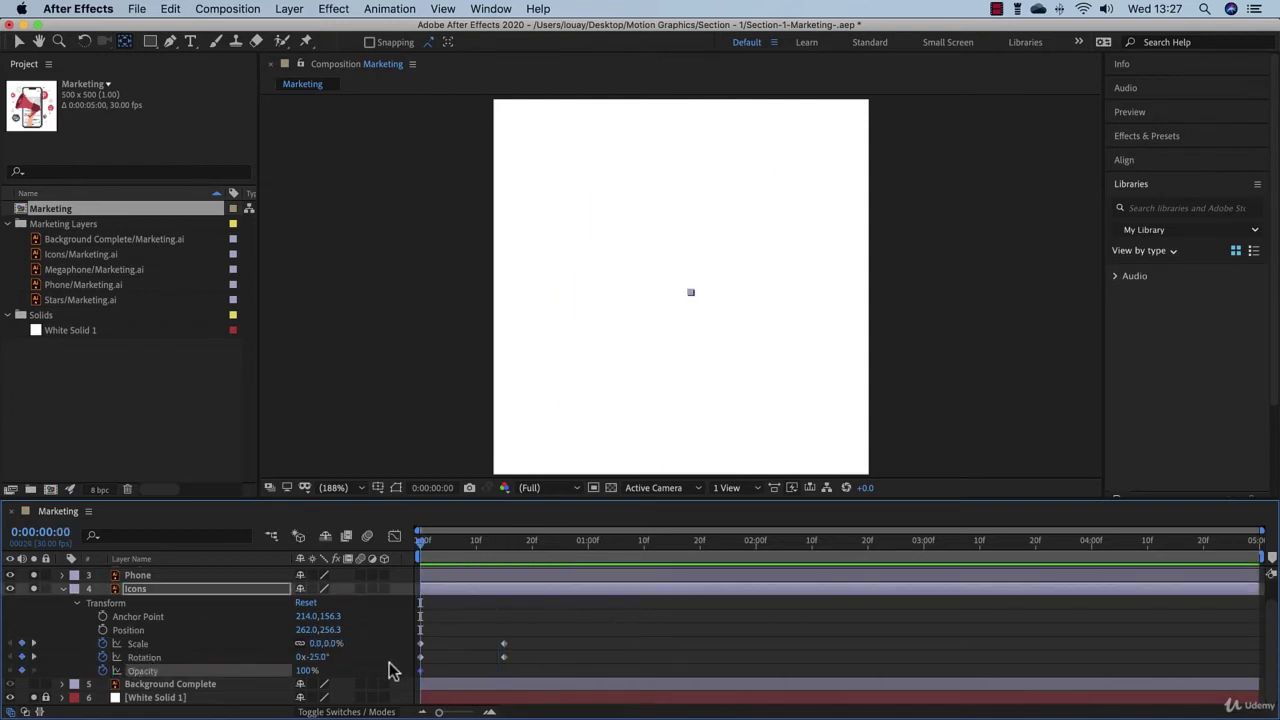
{"action": "left_click_drag", "start_coordinate": [303, 672], "coordinate": [100, 680]}
{"action": "left_click_drag", "start_coordinate": [422, 550], "coordinate": [497, 565]}
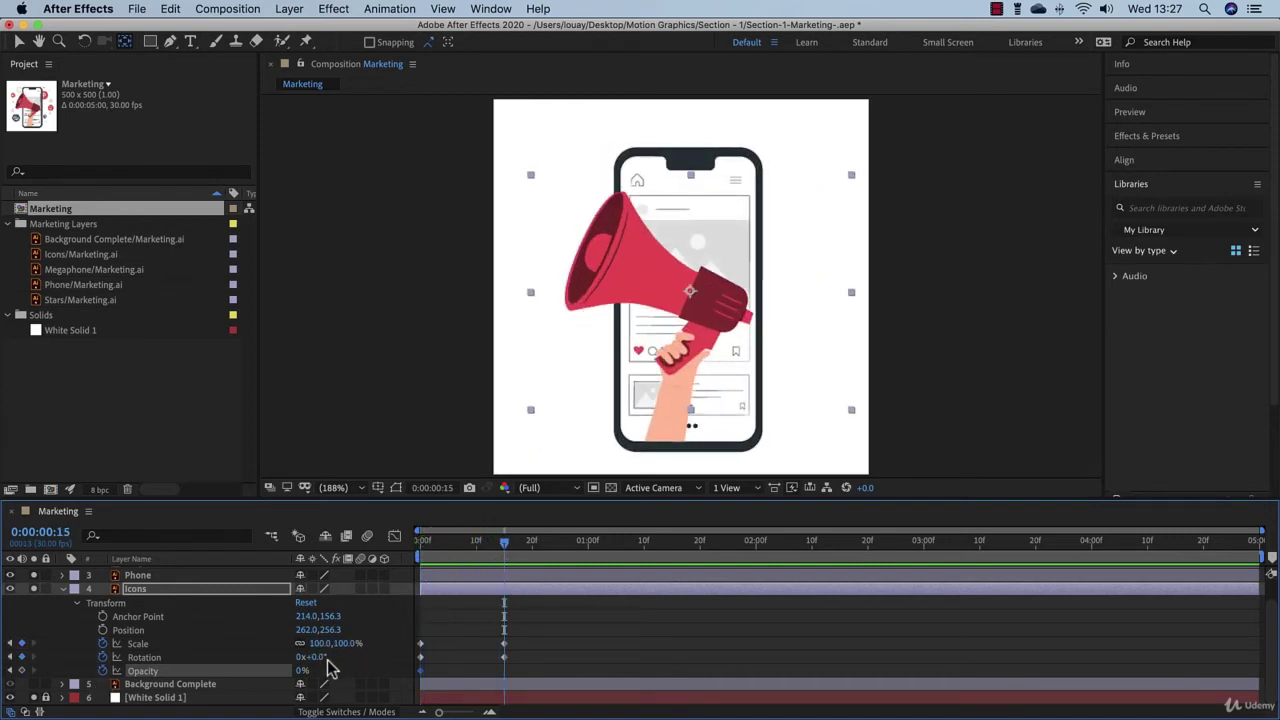
{"action": "left_click_drag", "start_coordinate": [305, 678], "coordinate": [413, 681]}
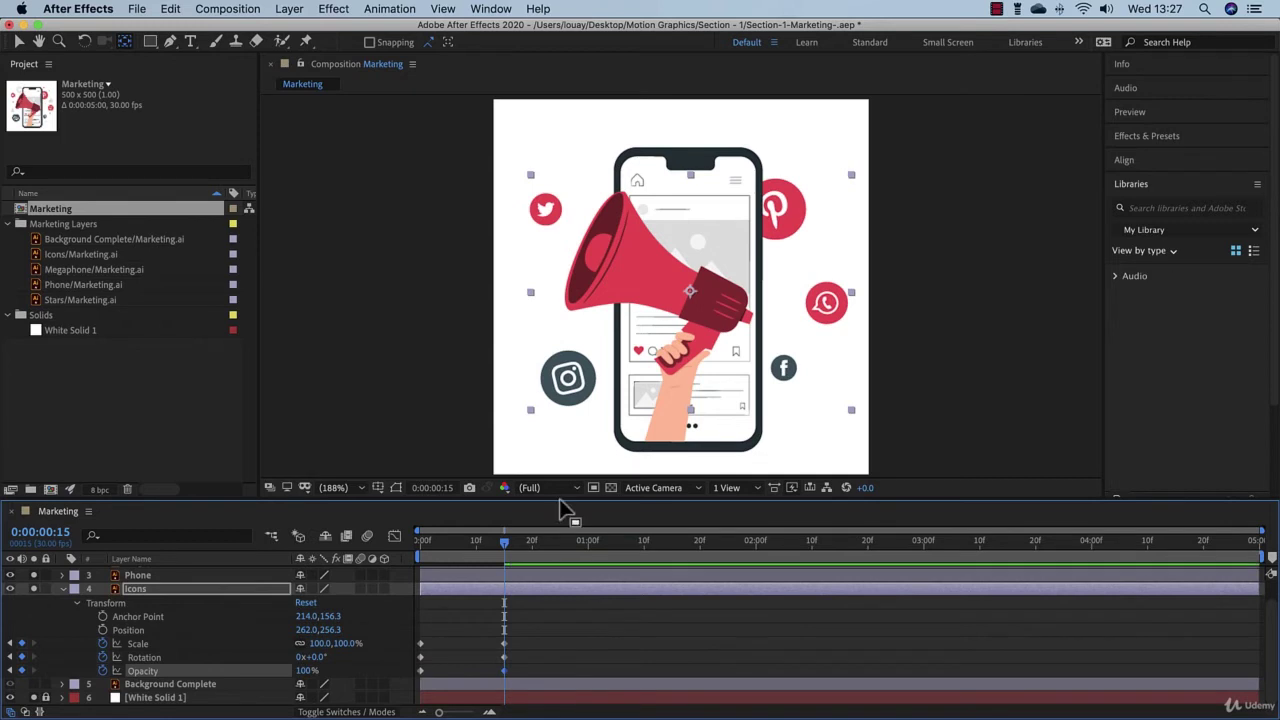
- Preview the Icons animation, scrub from frame 0 to frame 8, and collapse the Icons layer's properties
{"action": "key", "text": "space"}
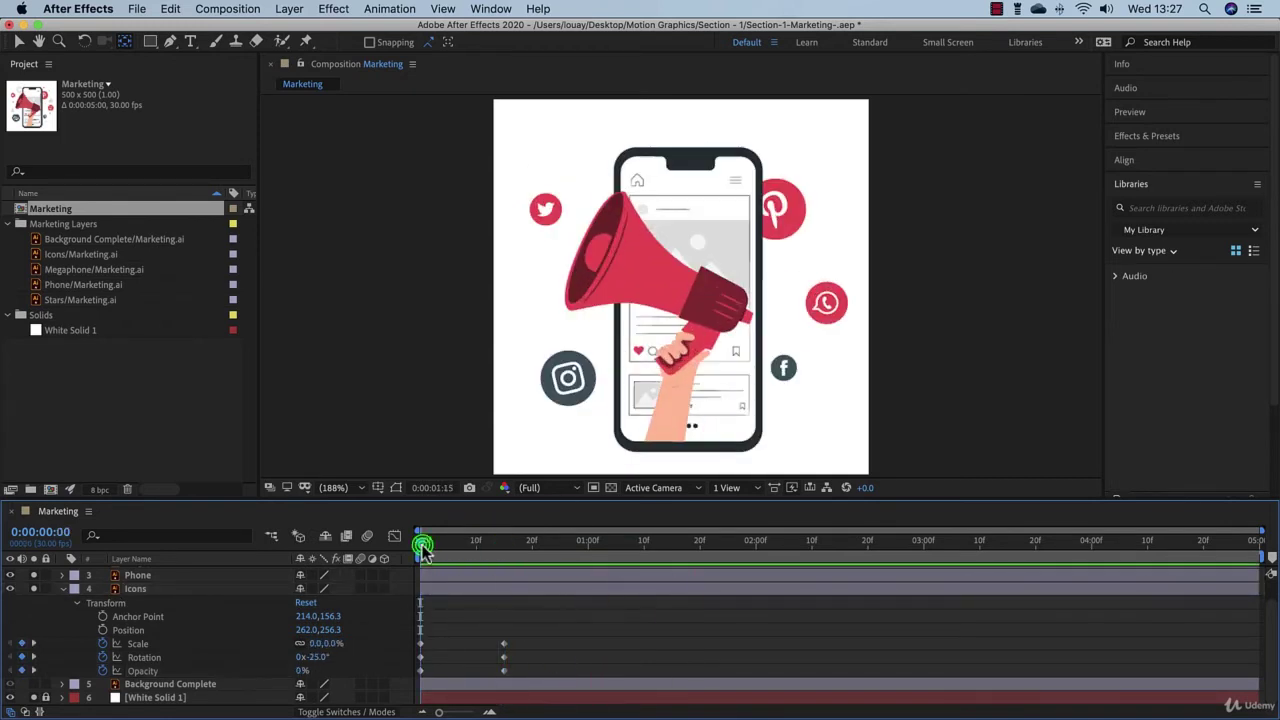
{"action": "left_click_drag", "start_coordinate": [423, 543], "coordinate": [465, 556]}
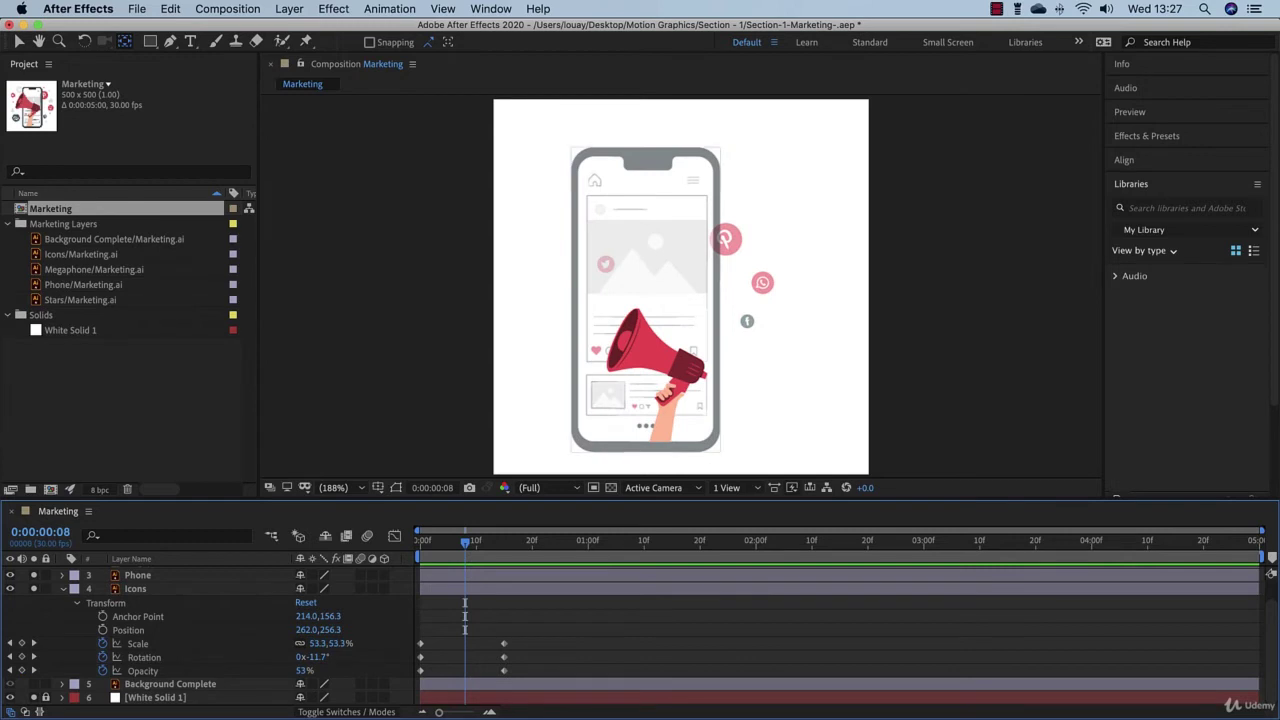
{"action": "left_click", "coordinate": [62, 588]}
- Turn on the Background Complete layer's visibility and solo it in place of the Megaphone, Phone and Icons layers
{"action": "left_click", "coordinate": [155, 629]}
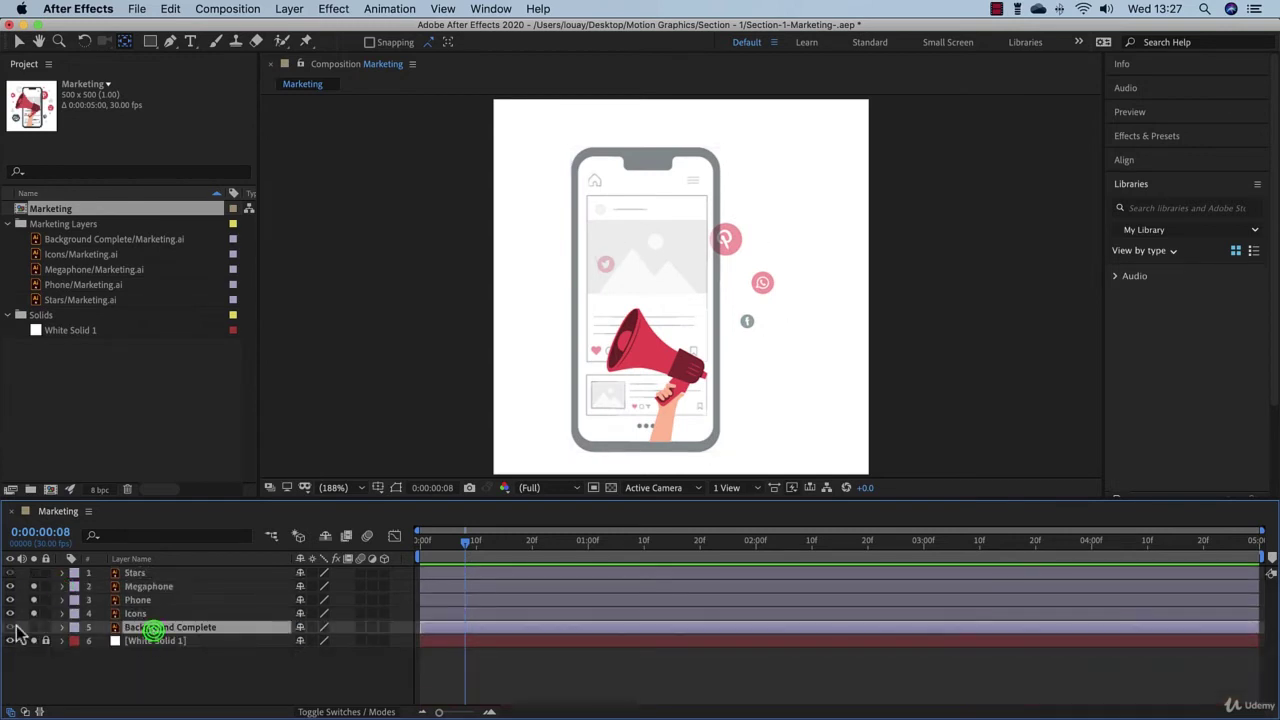
{"action": "left_click", "coordinate": [11, 627]}
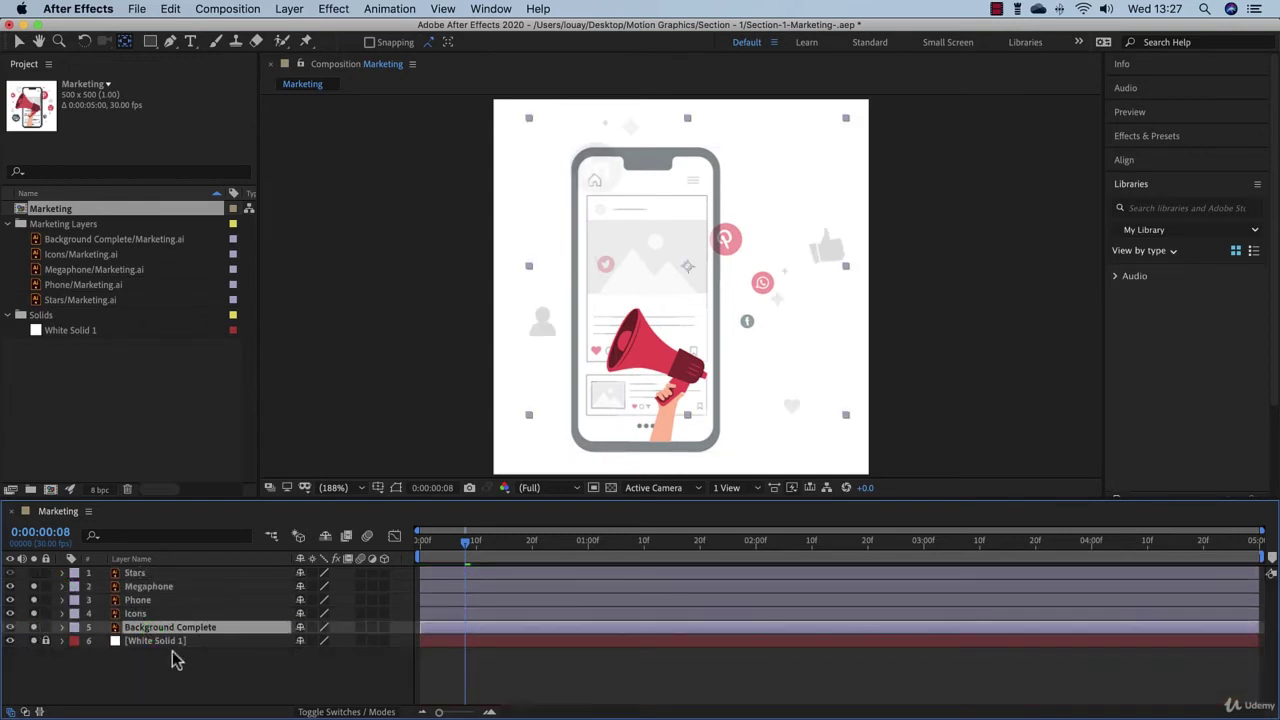
{"action": "left_click_drag", "start_coordinate": [466, 543], "coordinate": [528, 555]}
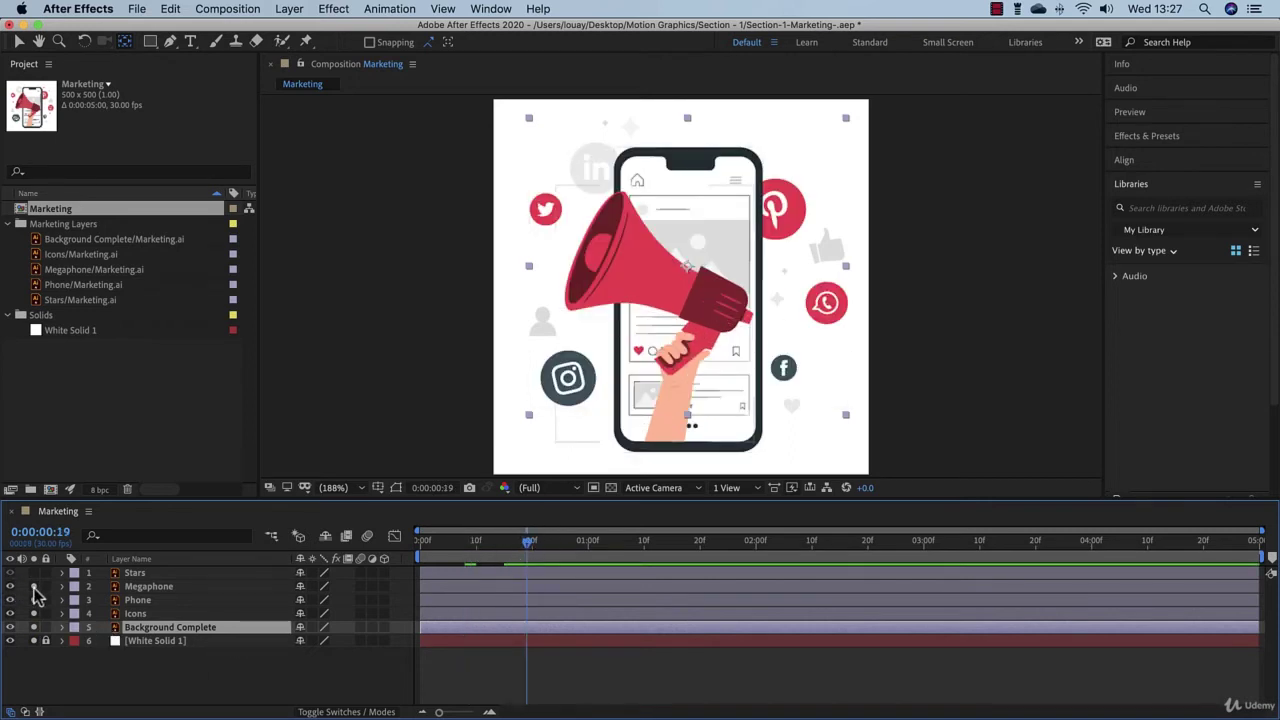
{"action": "left_click_drag", "start_coordinate": [34, 588], "coordinate": [35, 612]}
{"action": "left_click", "coordinate": [34, 627]}
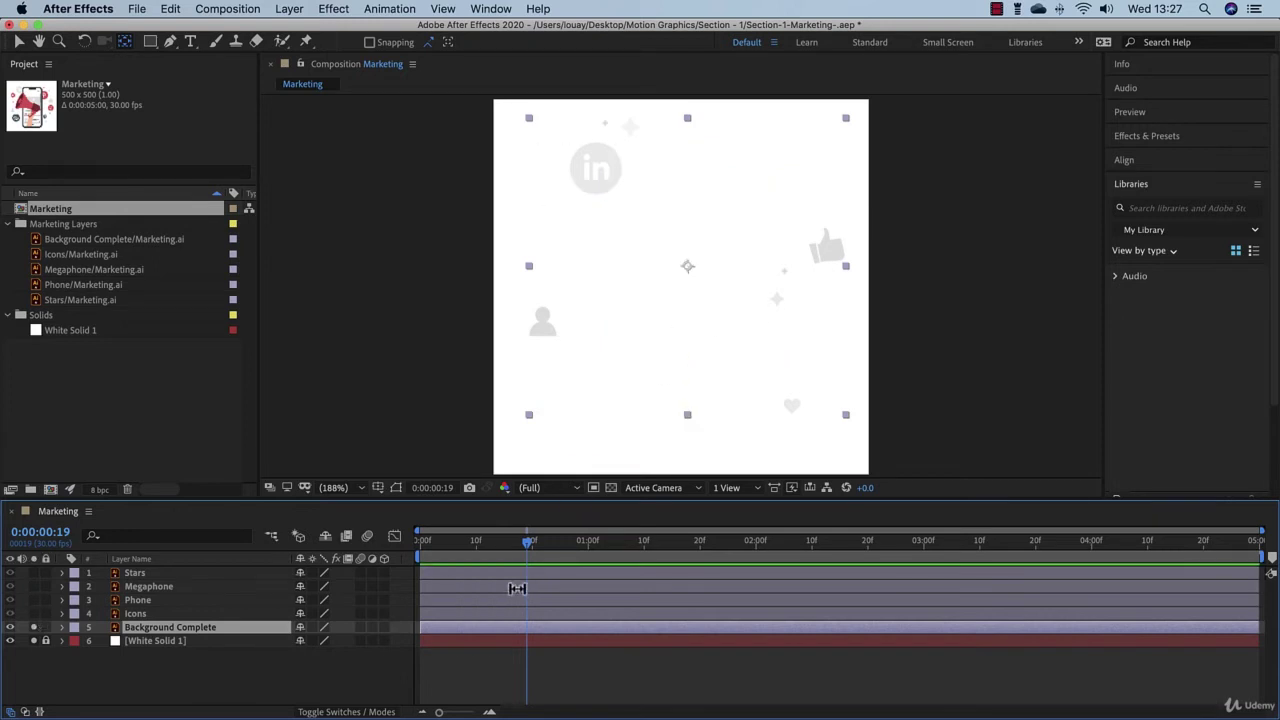
- Keyframe the Background Complete layer's Scale at 100% on frame 19 and 0% on frame 0, and preview it
{"action": "left_click", "coordinate": [63, 628]}
{"action": "left_click", "coordinate": [78, 643]}
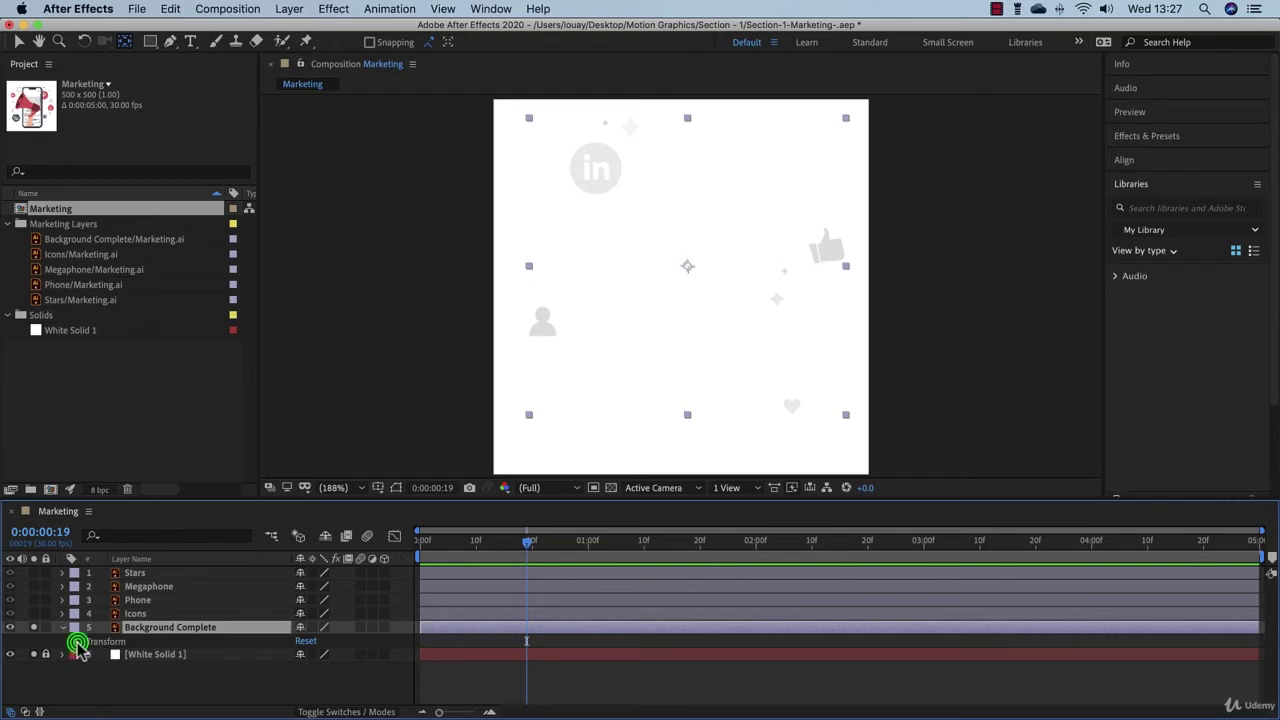
{"action": "left_click", "coordinate": [103, 671]}
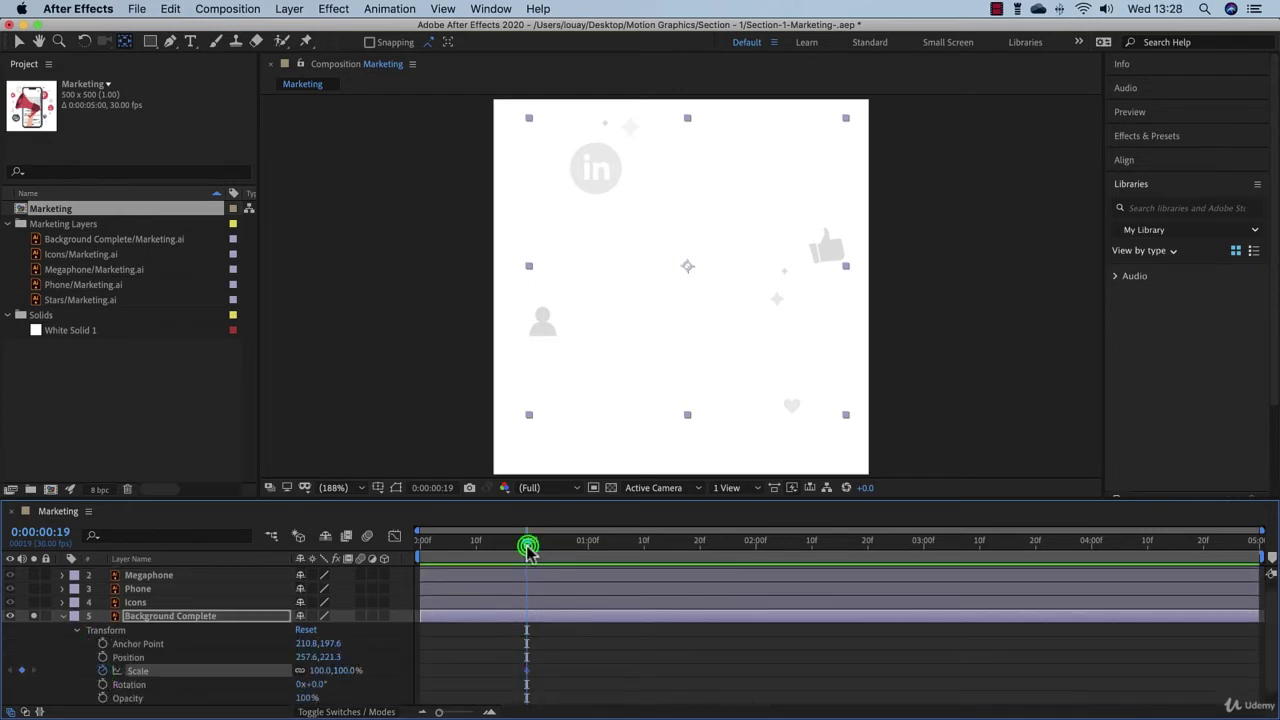
{"action": "left_click_drag", "start_coordinate": [526, 546], "coordinate": [397, 557]}
{"action": "left_click", "coordinate": [343, 671]}
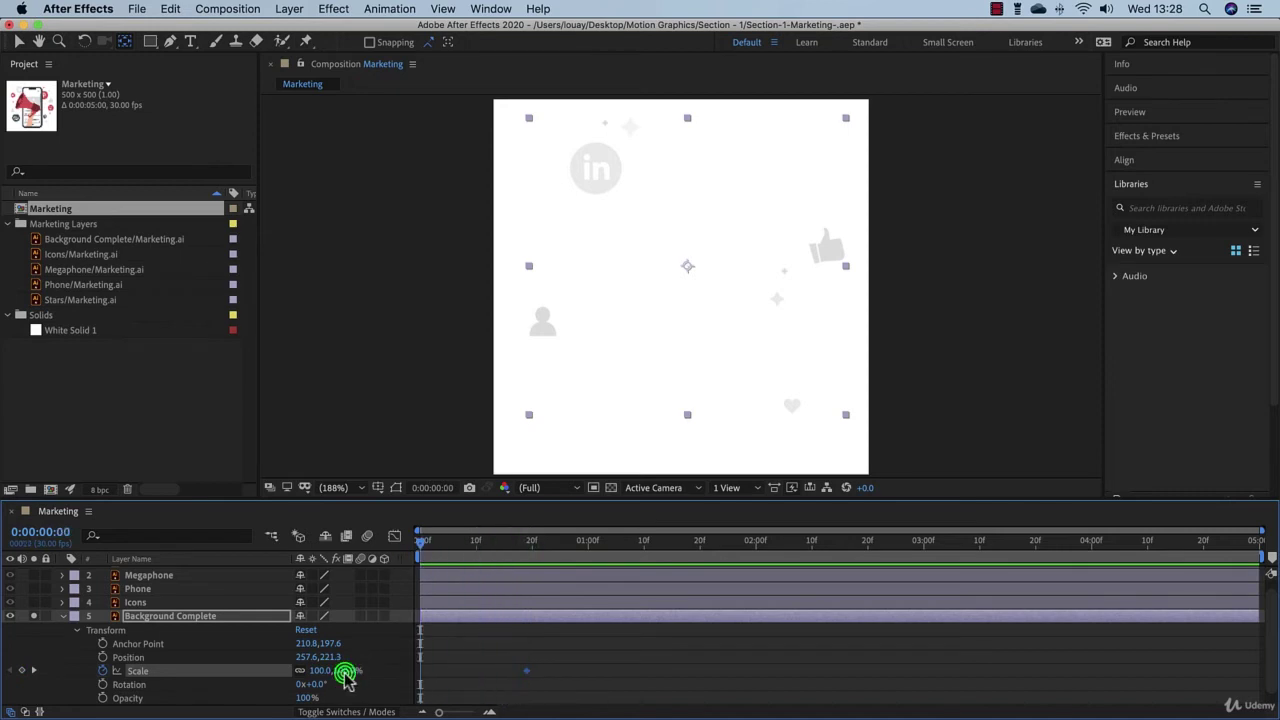
{"action": "type", "text": "0"}
{"action": "key", "text": "Return"}
{"action": "key", "text": "space"}
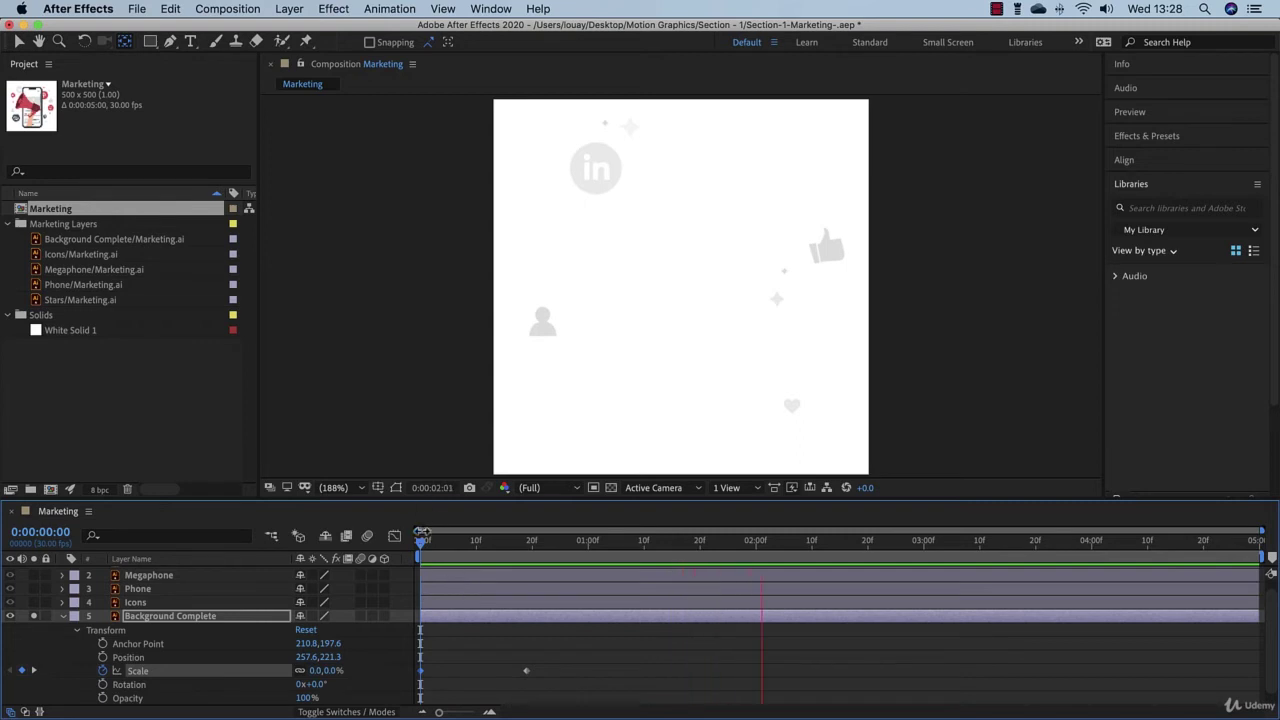
- Move the Background Complete layer's 100% Scale keyframe to frame 15 and collapse the layer's properties
{"action": "left_click_drag", "start_coordinate": [423, 541], "coordinate": [505, 550]}
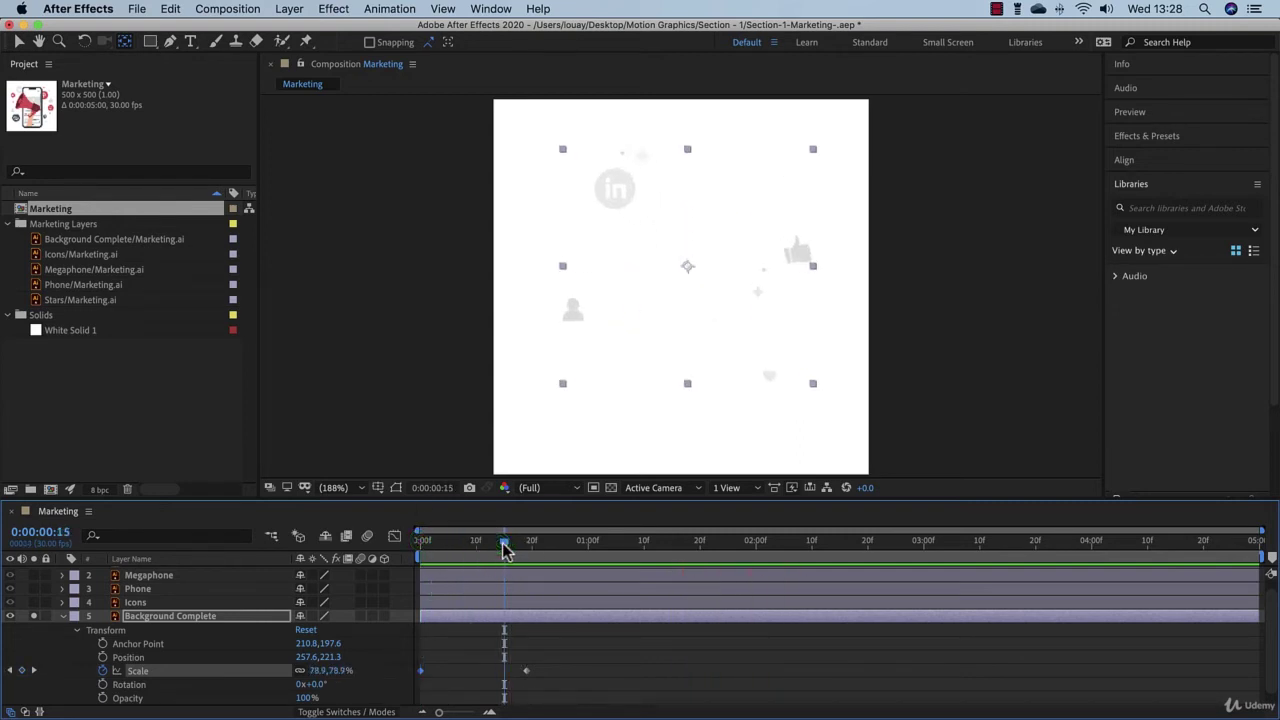
{"action": "mouse_move", "coordinate": [527, 673]}
{"action": "left_mouse_down"}
{"action": "mouse_move", "coordinate": [800, 674]}
{"action": "mouse_move", "coordinate": [495, 668]}
{"action": "mouse_move", "coordinate": [978, 686]}
{"action": "mouse_move", "coordinate": [506, 684]}
{"action": "left_mouse_up"}
{"action": "left_click", "coordinate": [63, 616]}
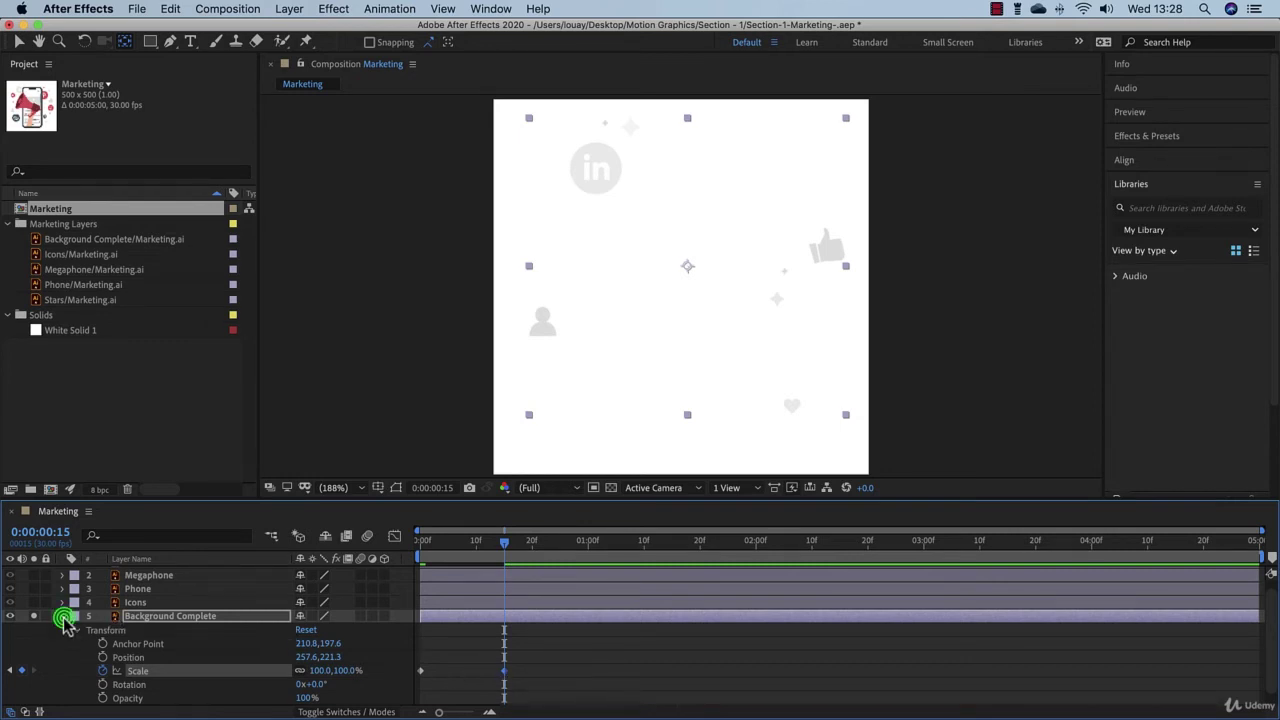
- Unsolo the Background Complete and White Solid 1 layers, select the Stars layer, and preview the composition from frame 0
{"action": "left_click", "coordinate": [34, 628]}
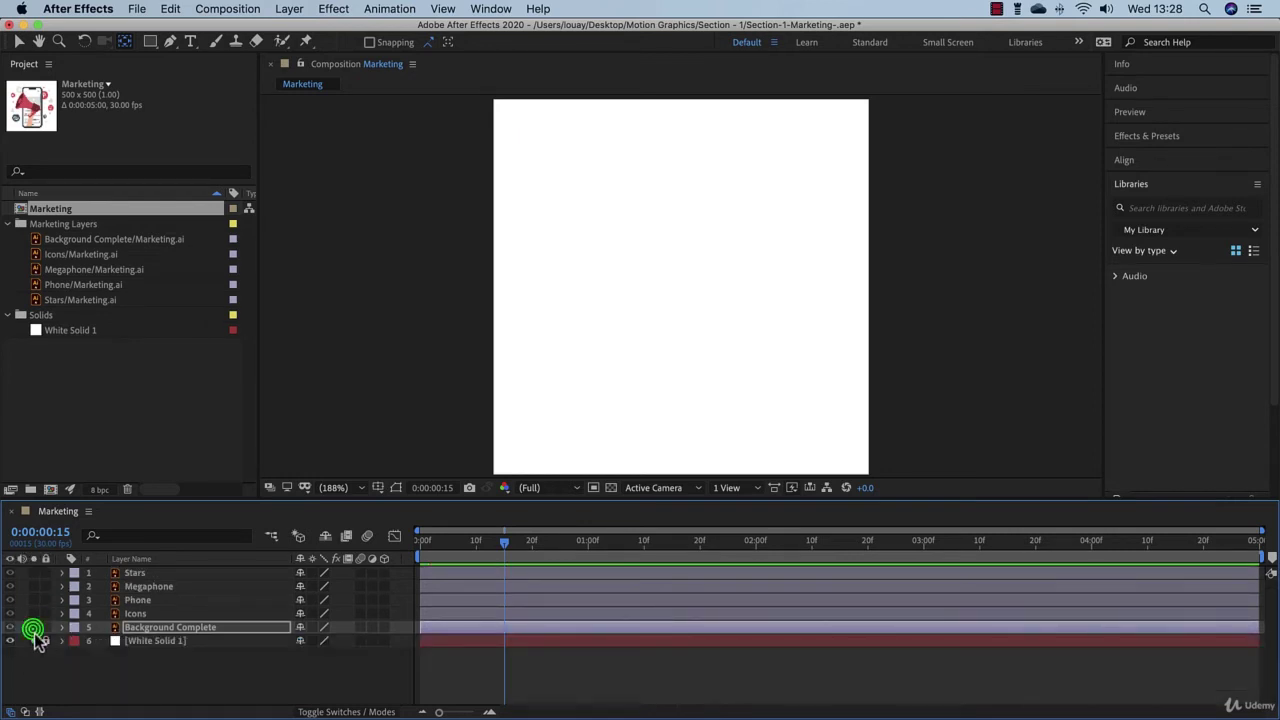
{"action": "left_click", "coordinate": [34, 641]}
{"action": "left_click", "coordinate": [146, 574]}
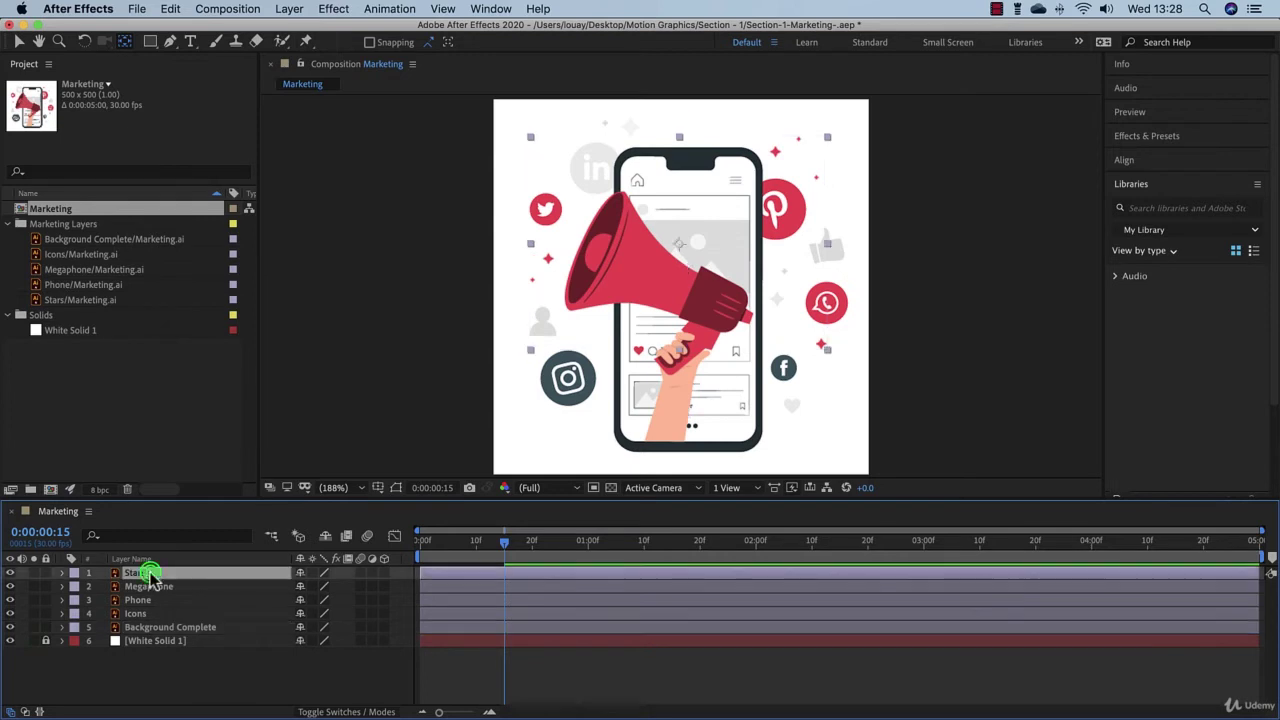
{"action": "left_click_drag", "start_coordinate": [497, 546], "coordinate": [385, 557]}
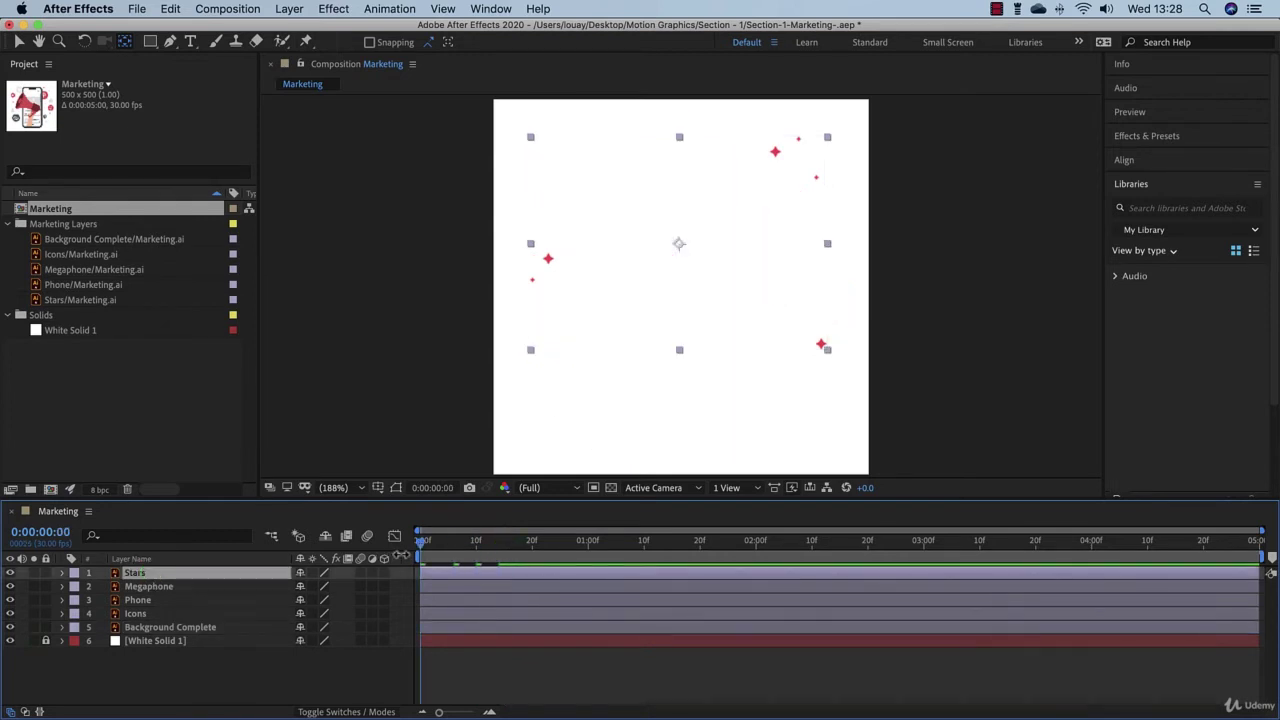
{"action": "key", "text": "space"}
{"action": "left_click", "coordinate": [421, 546]}
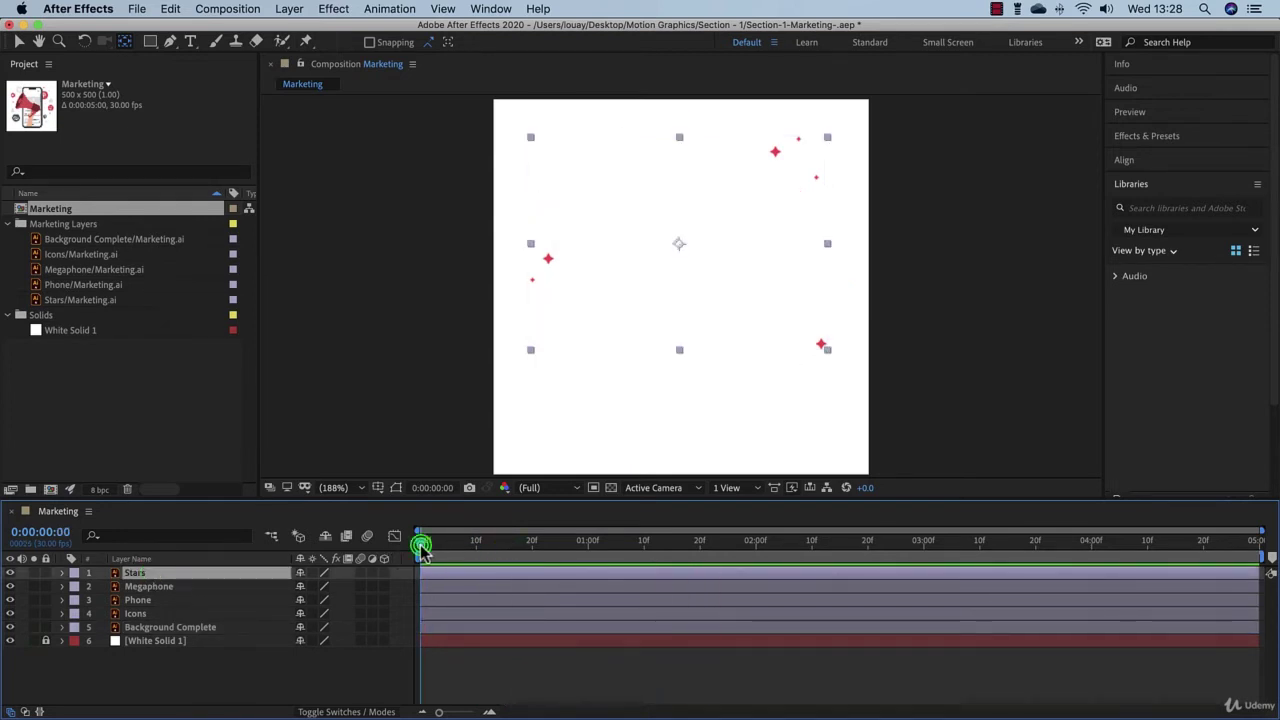
- At frame 15, reveal the Stars layer's Scale, Position, Opacity and Rotation one at a time, ending on Scale
{"action": "left_click_drag", "start_coordinate": [421, 546], "coordinate": [504, 573]}
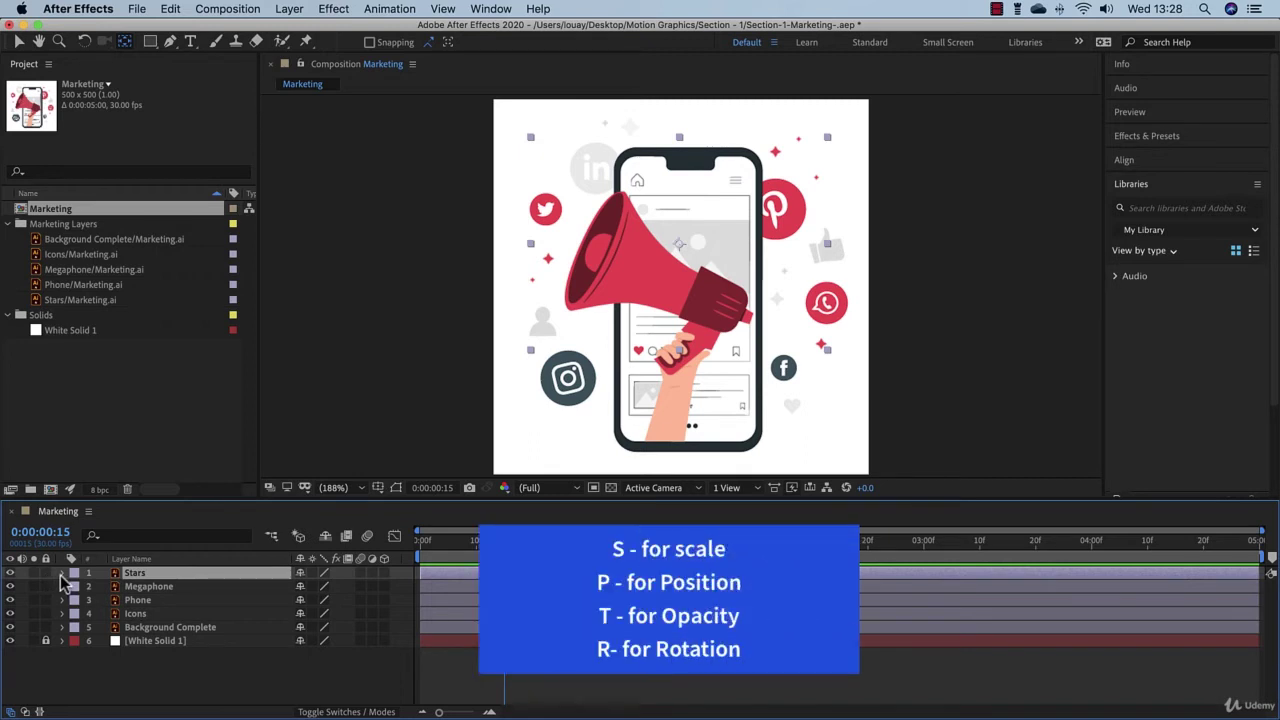
{"action": "key", "text": "s"}
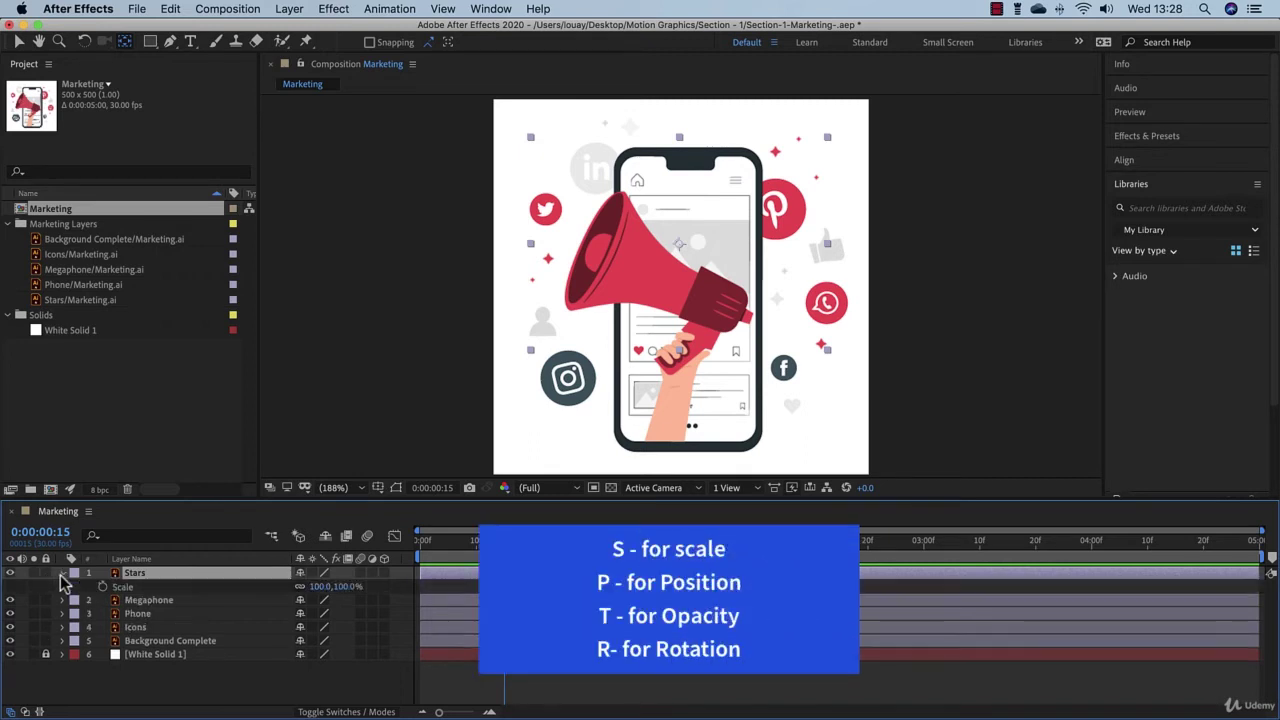
{"action": "key", "text": "p"}
{"action": "key", "text": "t"}
{"action": "key", "text": "r"}
{"action": "key", "text": "s"}
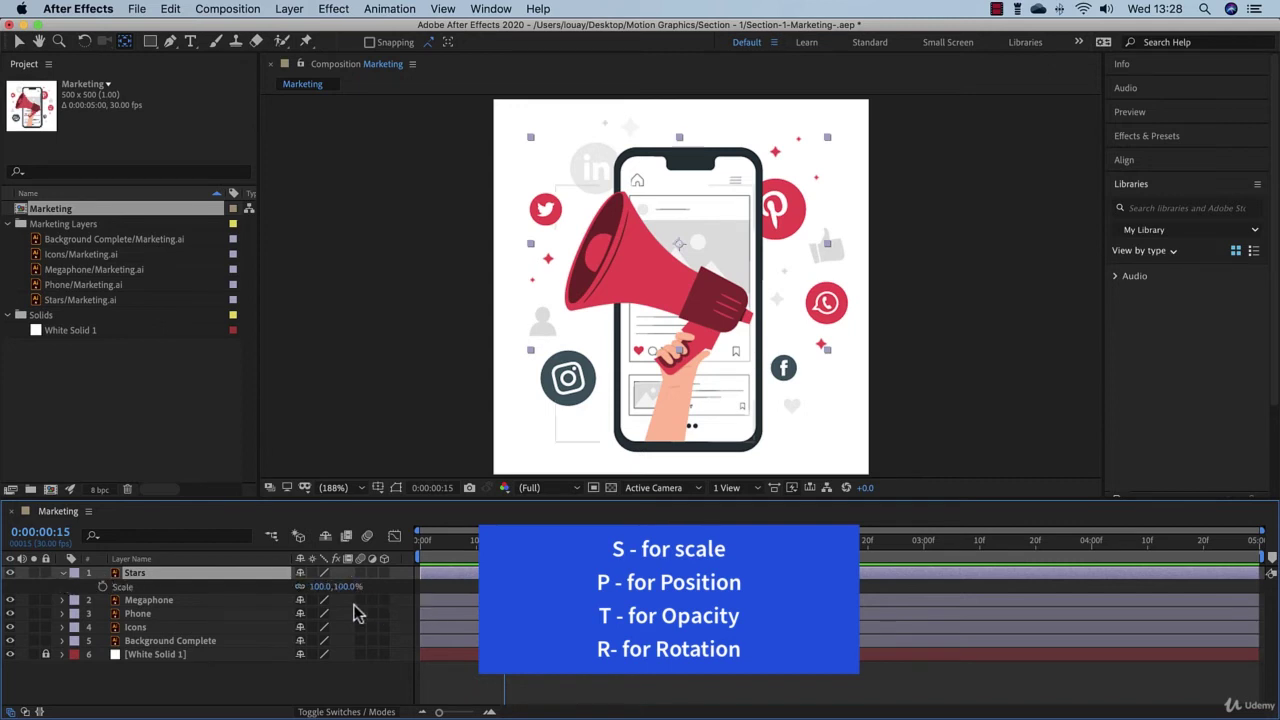
- Keyframe the Stars layer's Scale at 100% on frame 15 and 0% on frame 0, preview it, and collapse the layer
{"action": "left_click", "coordinate": [102, 586]}
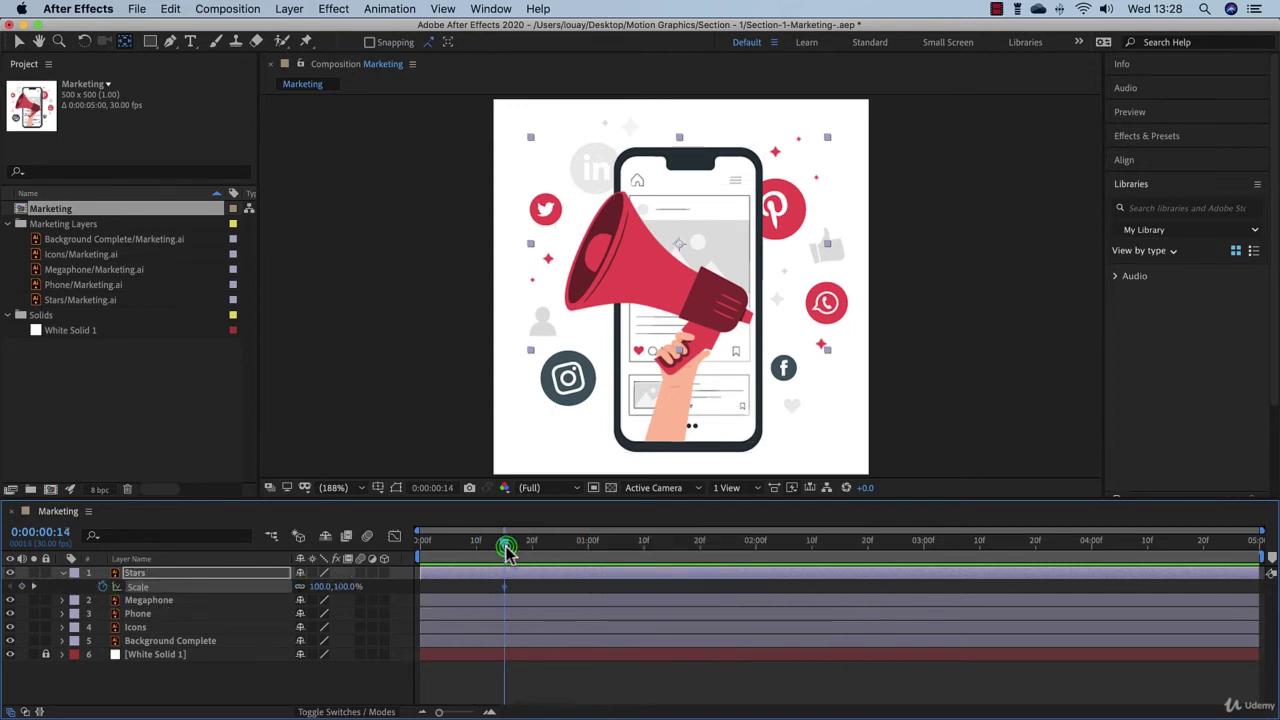
{"action": "left_click_drag", "start_coordinate": [505, 550], "coordinate": [400, 555]}
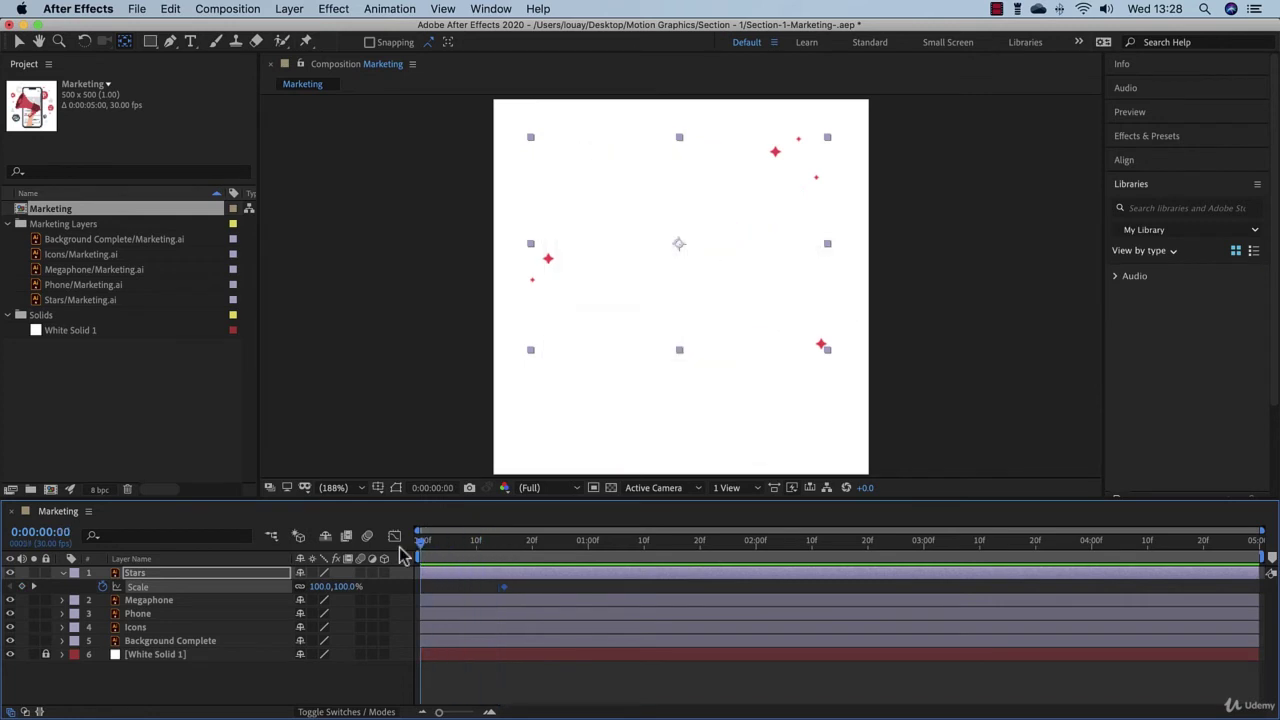
{"action": "left_click", "coordinate": [340, 587]}
{"action": "type", "text": "0"}
{"action": "key", "text": "Return"}
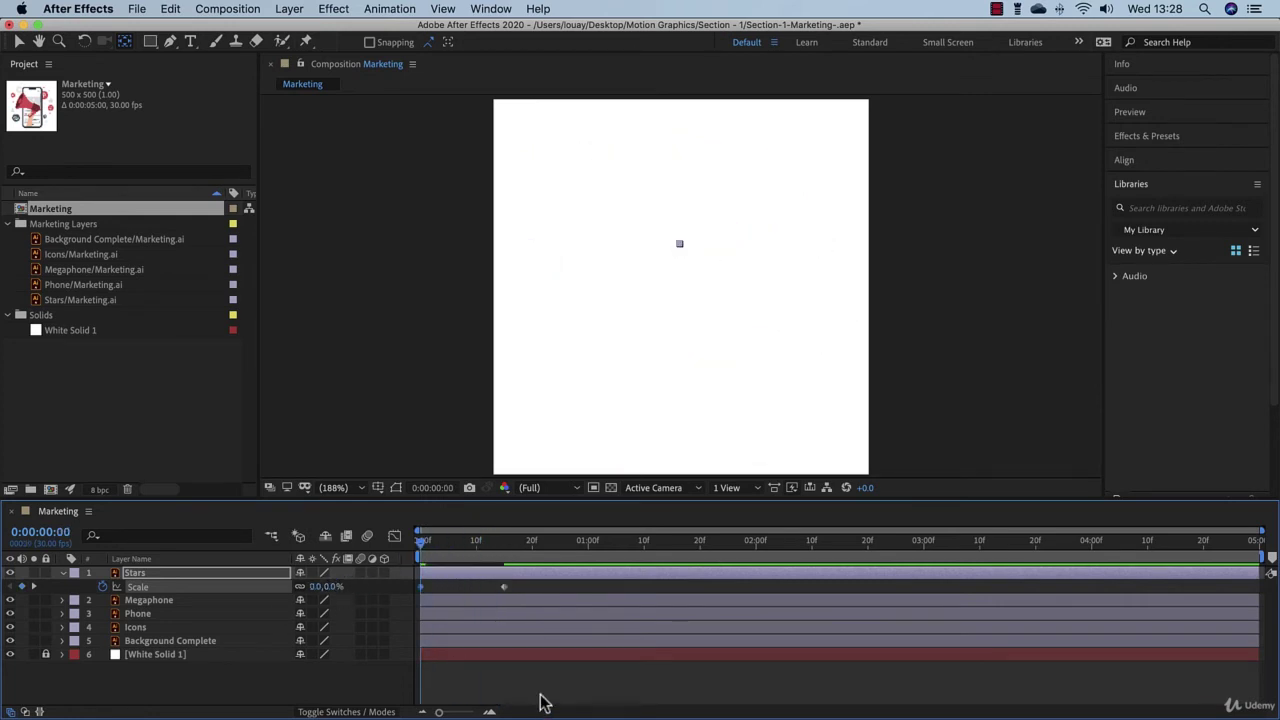
{"action": "key", "text": "space"}
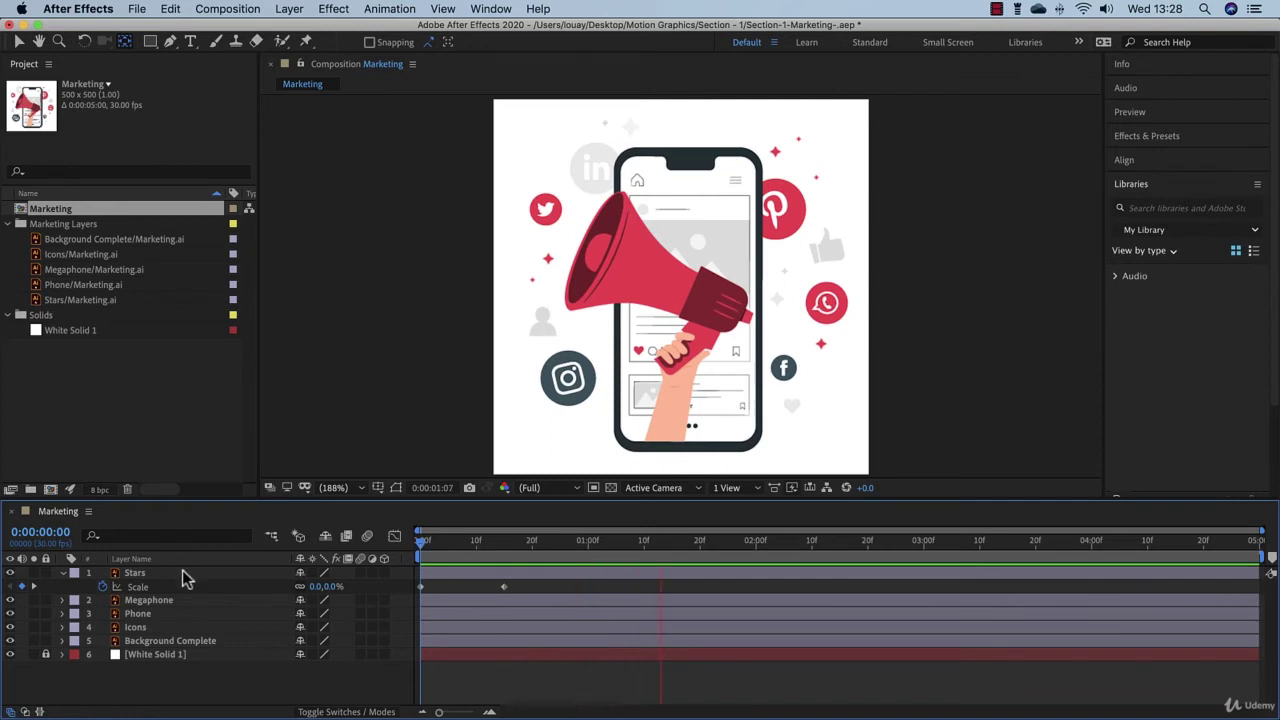
{"action": "left_click", "coordinate": [62, 572]}
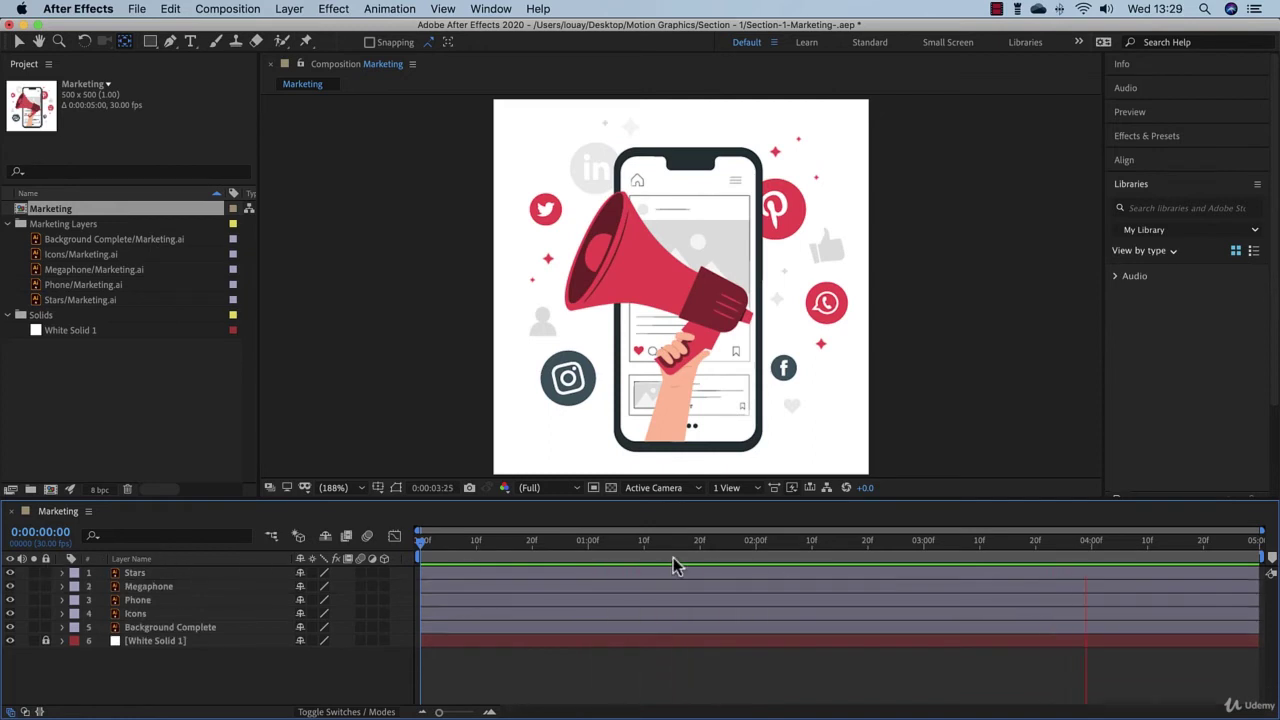
- Replay the full composition from frame 0 and scrub through the layers' entrance to frame 15
{"action": "left_click", "coordinate": [420, 545]}
{"action": "left_click_drag", "start_coordinate": [420, 545], "coordinate": [406, 571]}
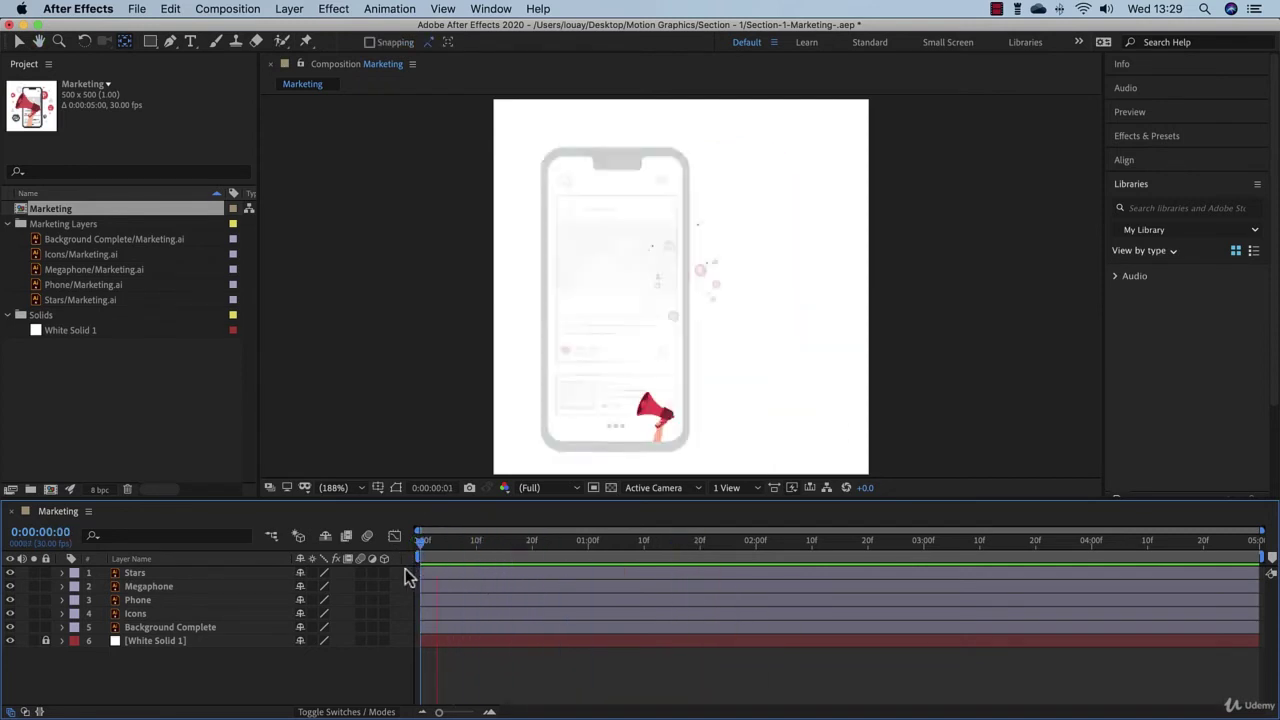
{"action": "left_click", "coordinate": [421, 544]}
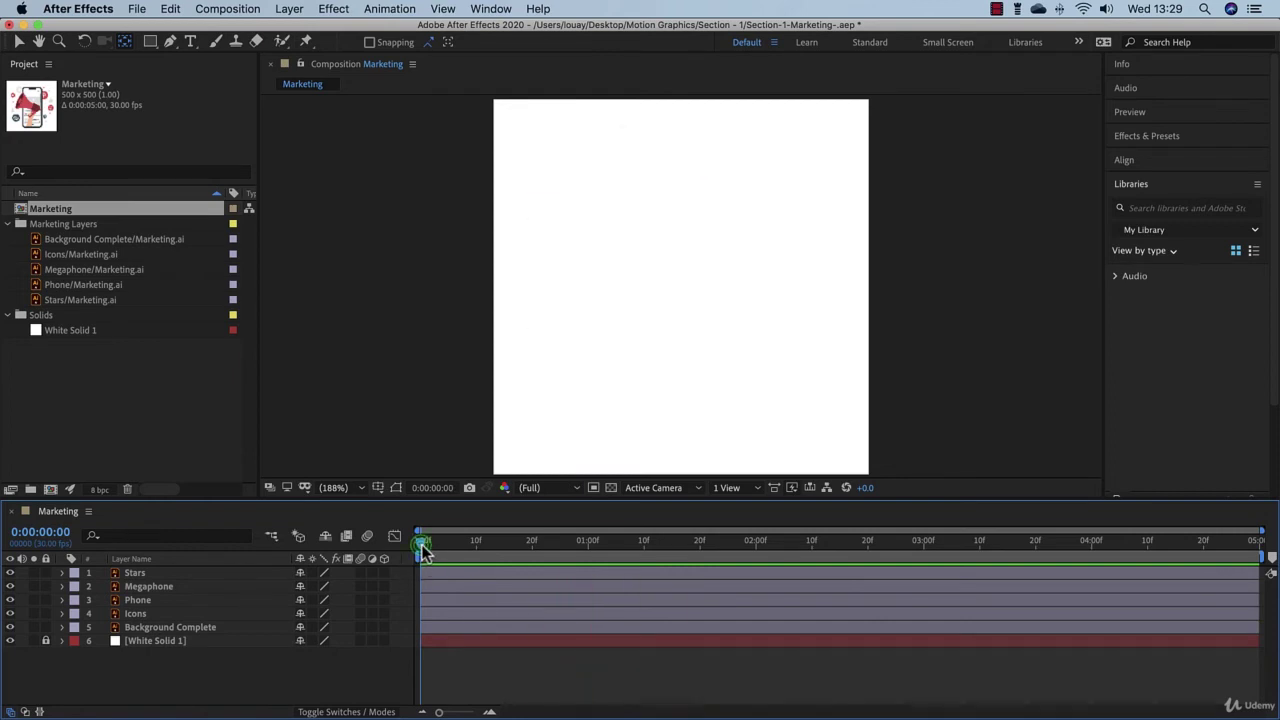
{"action": "left_click_drag", "start_coordinate": [421, 544], "coordinate": [504, 552]}
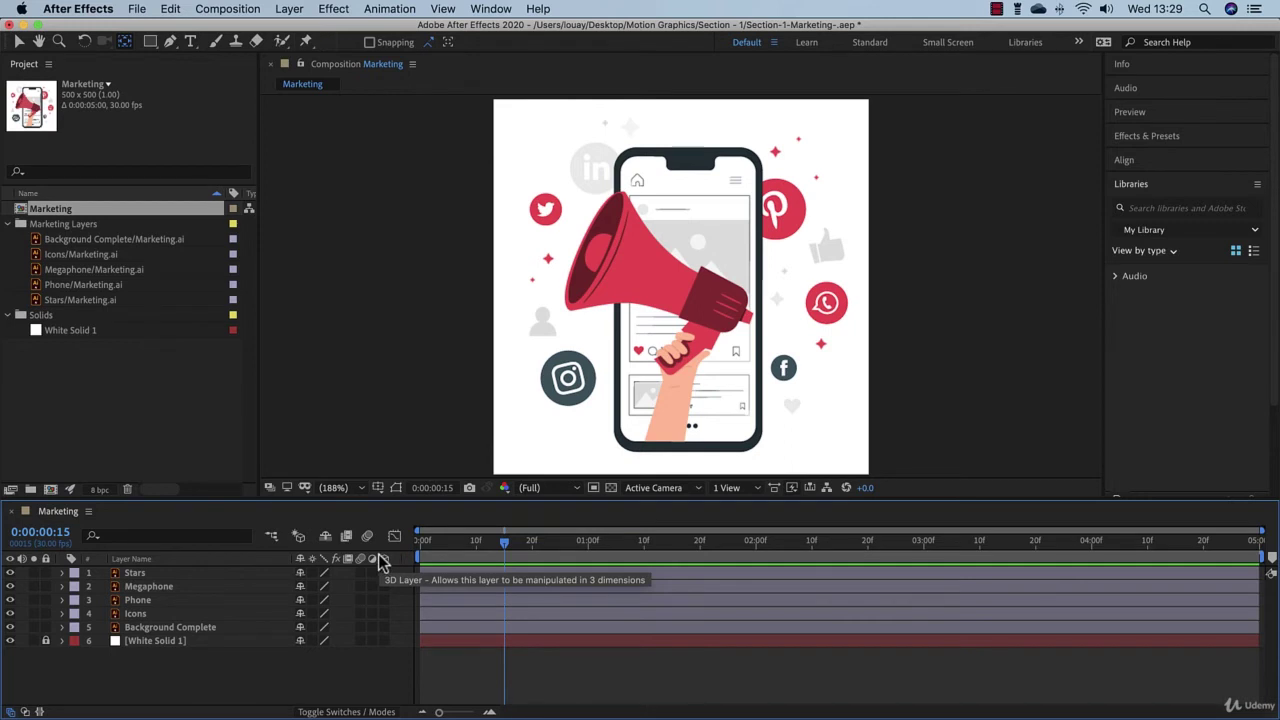
- Reveal the keyframed properties of all layers from Stars to Background Complete and enlarge the timeline to fit them
{"action": "left_click", "coordinate": [202, 573]}
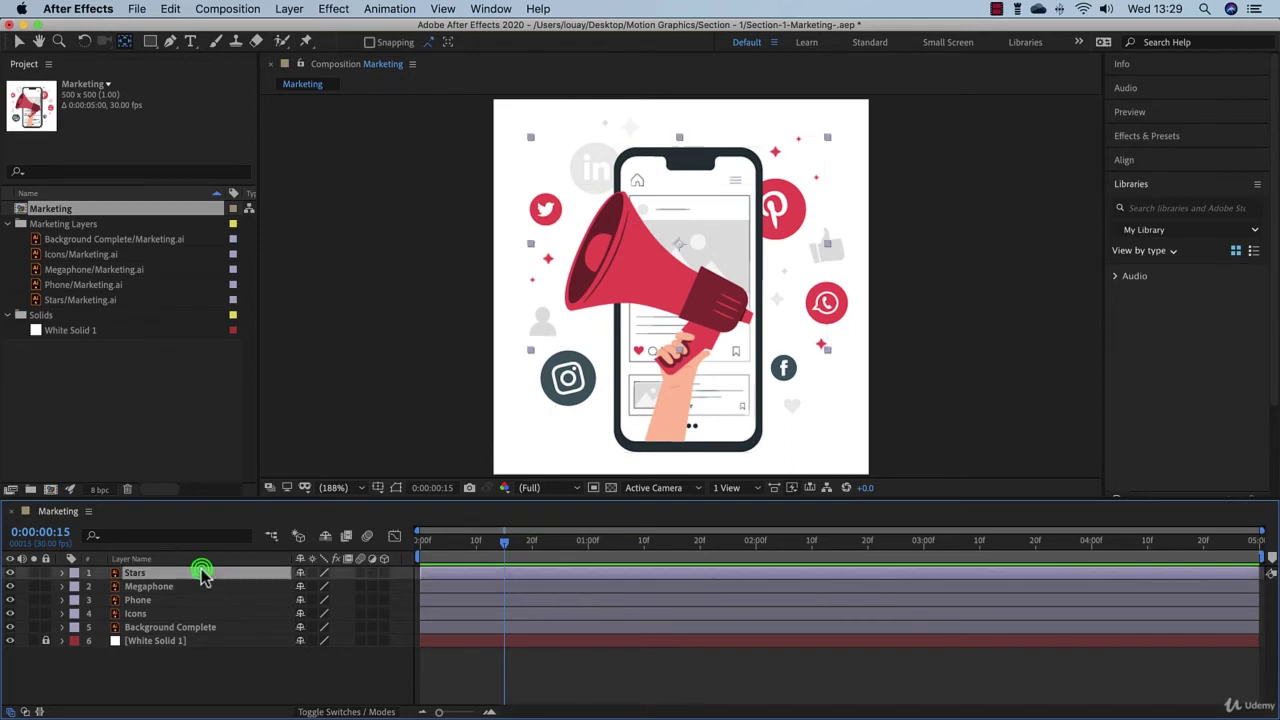
{"action": "left_click", "coordinate": [210, 628], "text": "shift"}
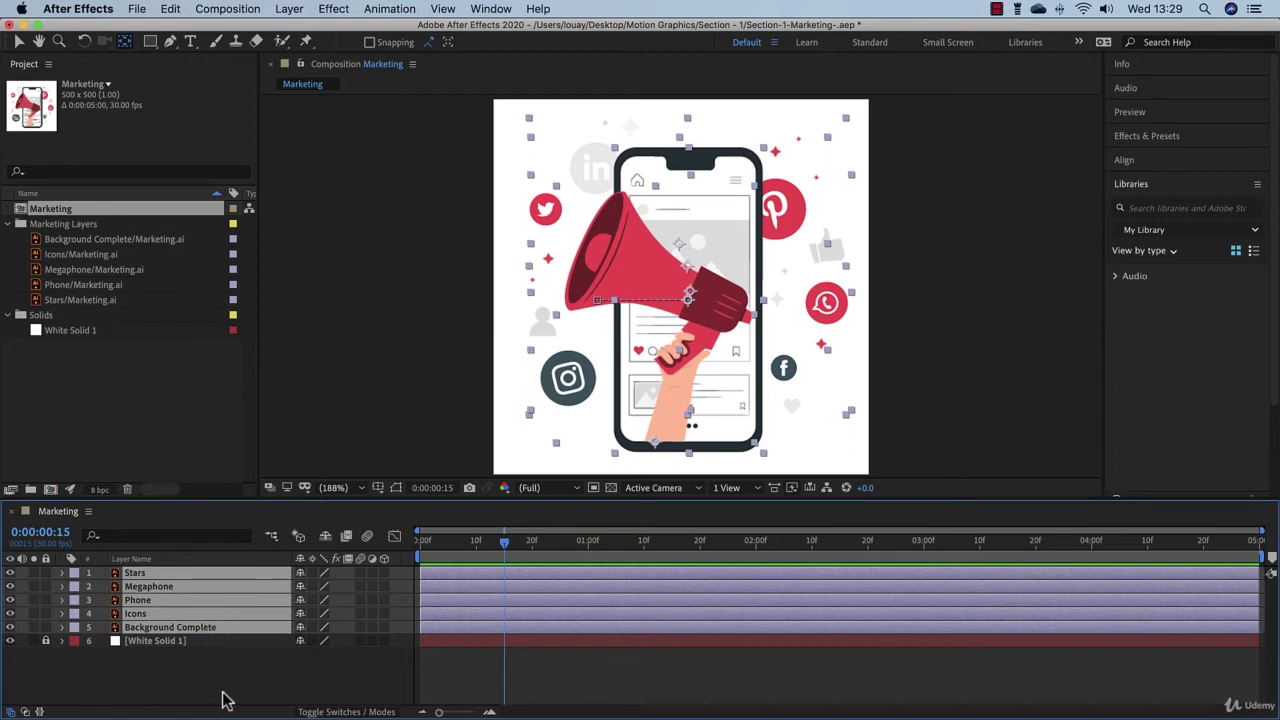
{"action": "key", "text": "u"}
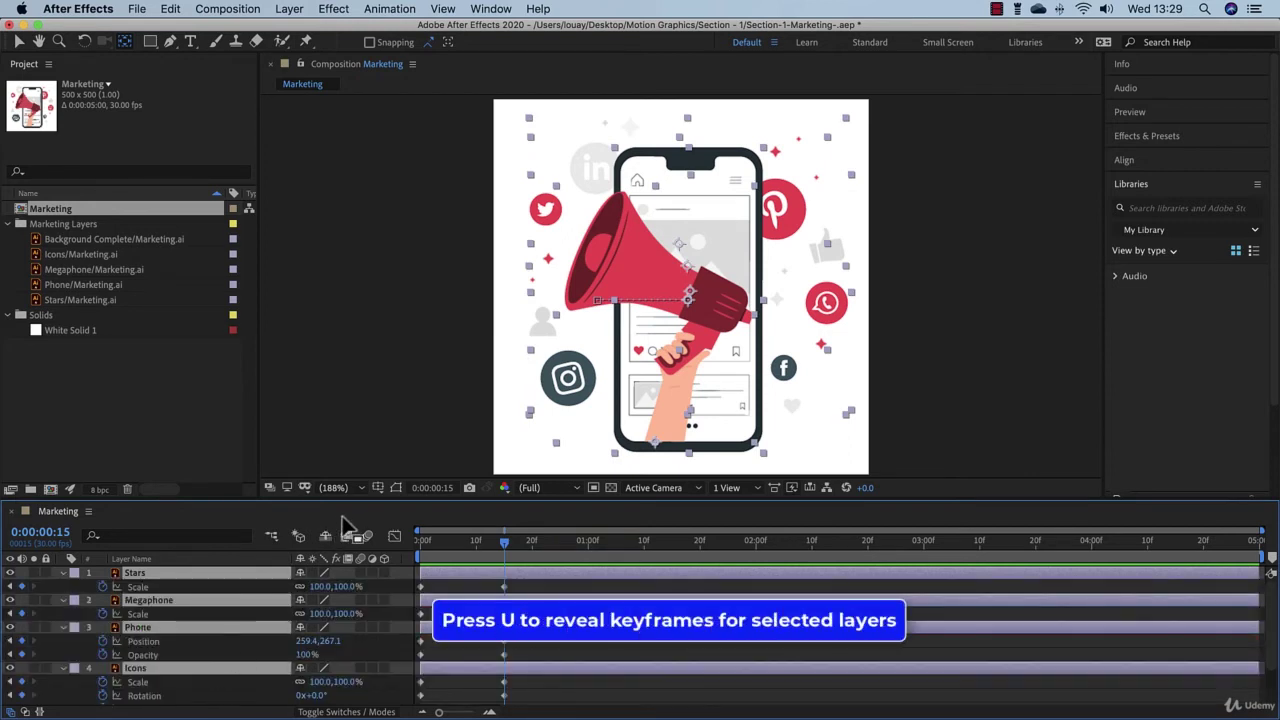
{"action": "left_click_drag", "start_coordinate": [350, 500], "coordinate": [355, 470]}
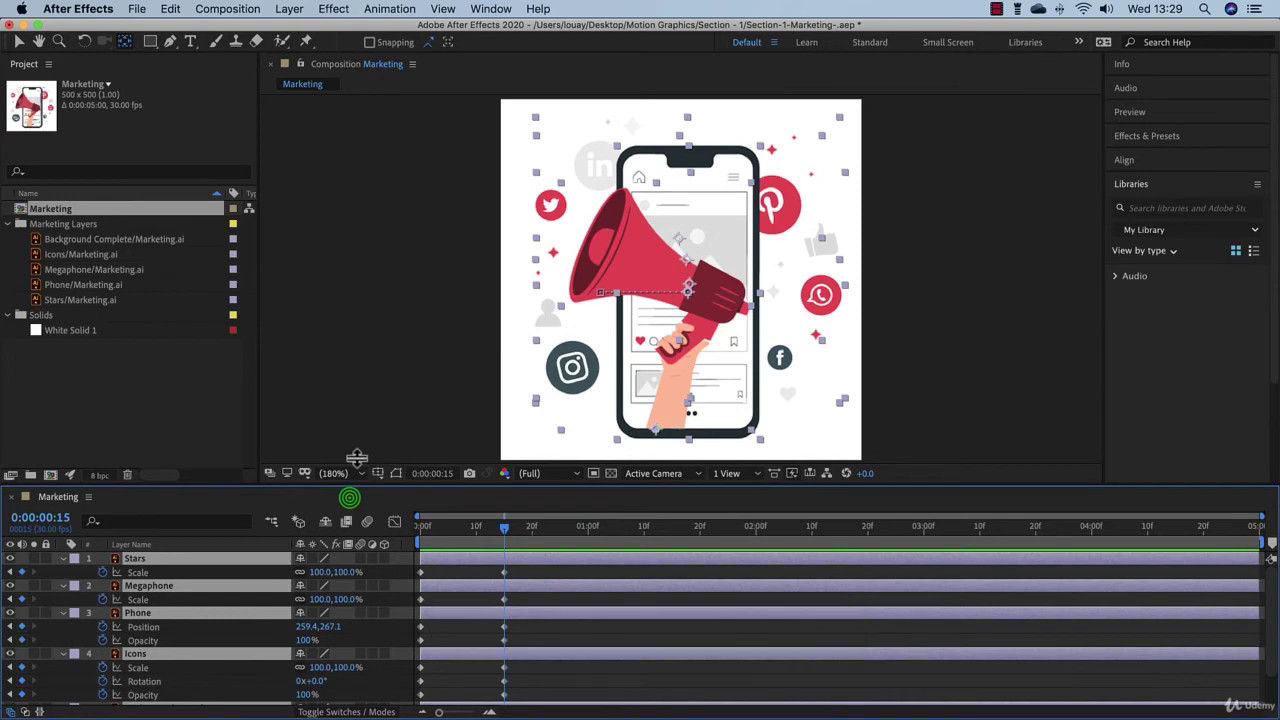
{"action": "left_click_drag", "start_coordinate": [357, 458], "coordinate": [358, 437]}
- Apply Easy Ease to every keyframe at frames 0 and 15 on the Stars, Megaphone, Phone, Icons and Background Complete layers
{"action": "left_click", "coordinate": [530, 524]}
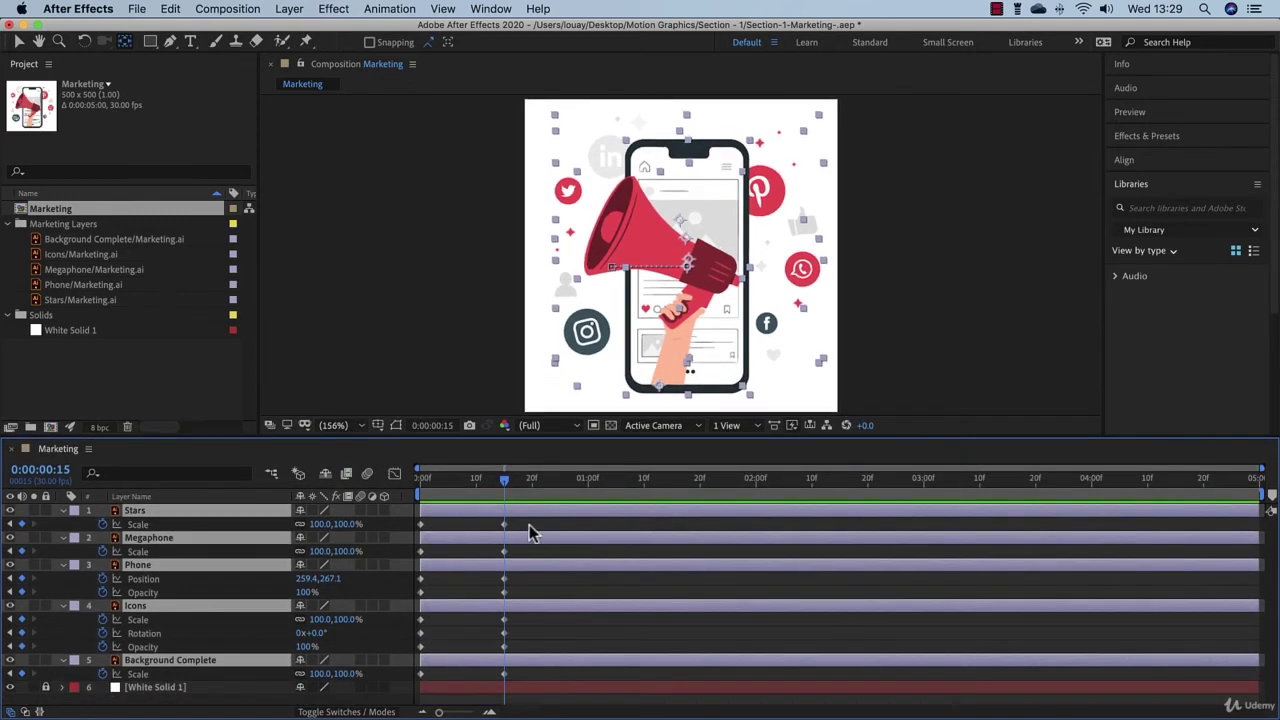
{"action": "left_click_drag", "start_coordinate": [527, 545], "coordinate": [416, 686]}
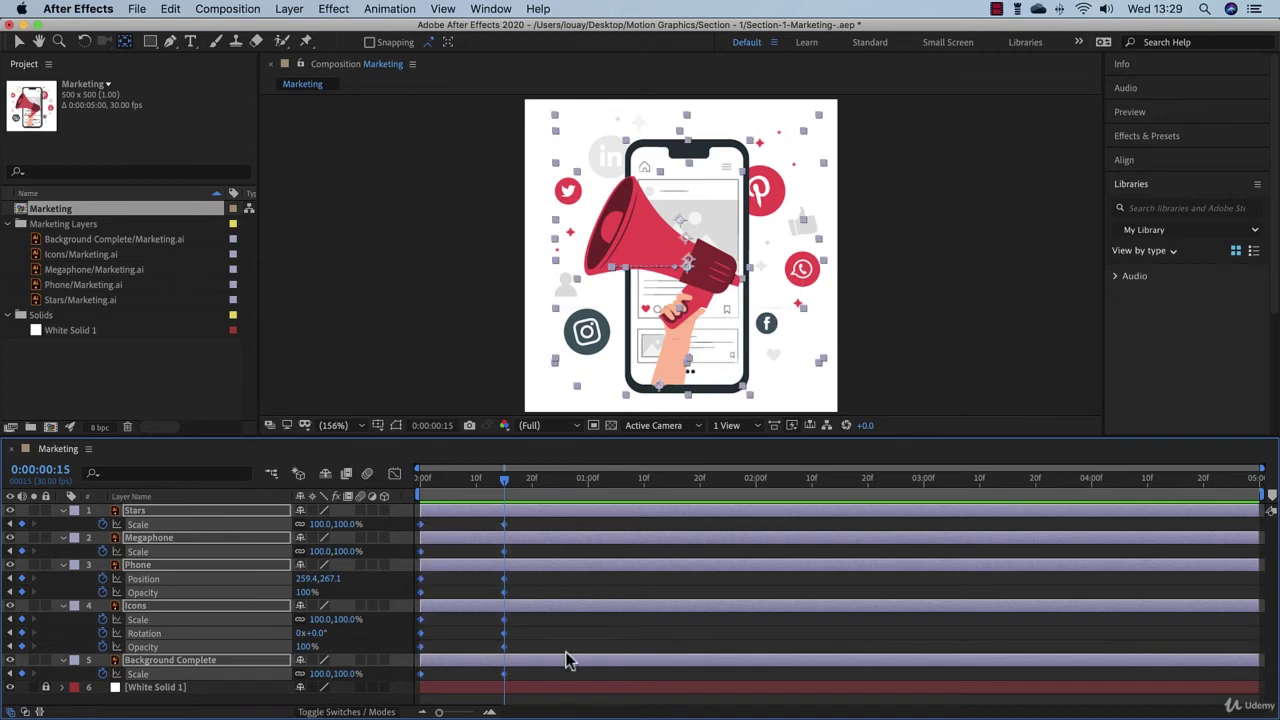
{"action": "right_click", "coordinate": [504, 527]}
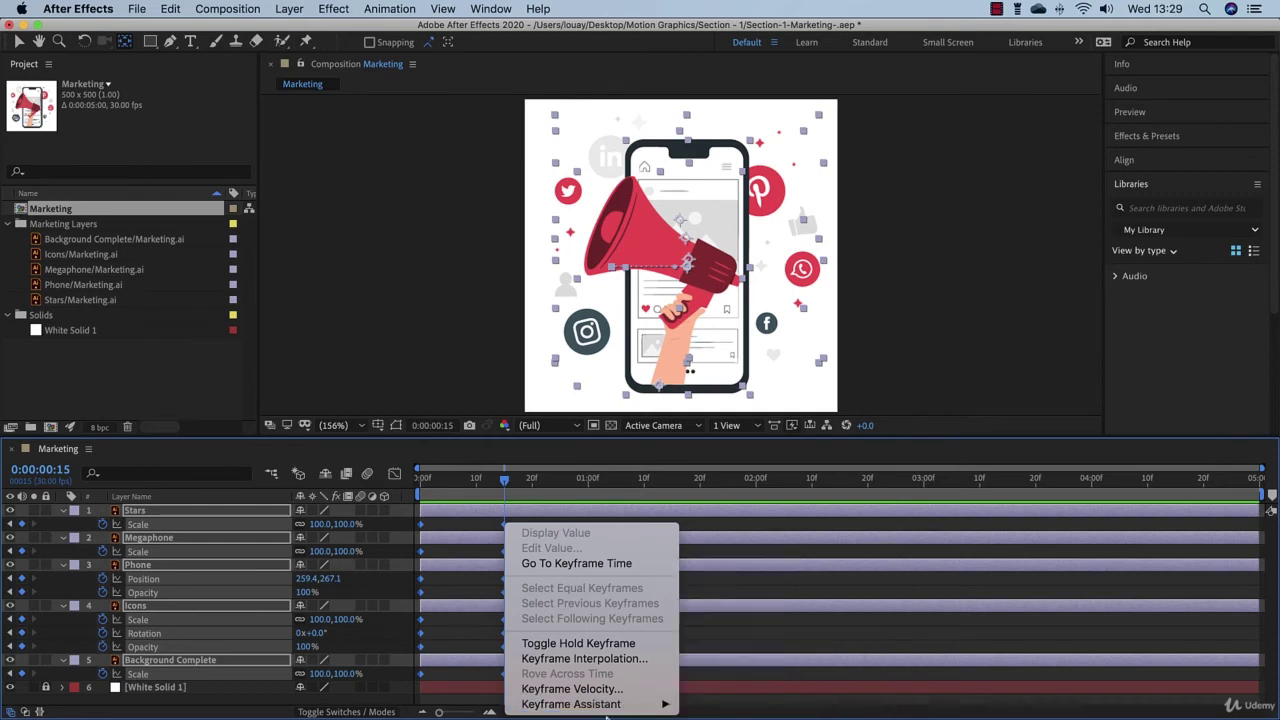
{"action": "mouse_move", "coordinate": [630, 708]}
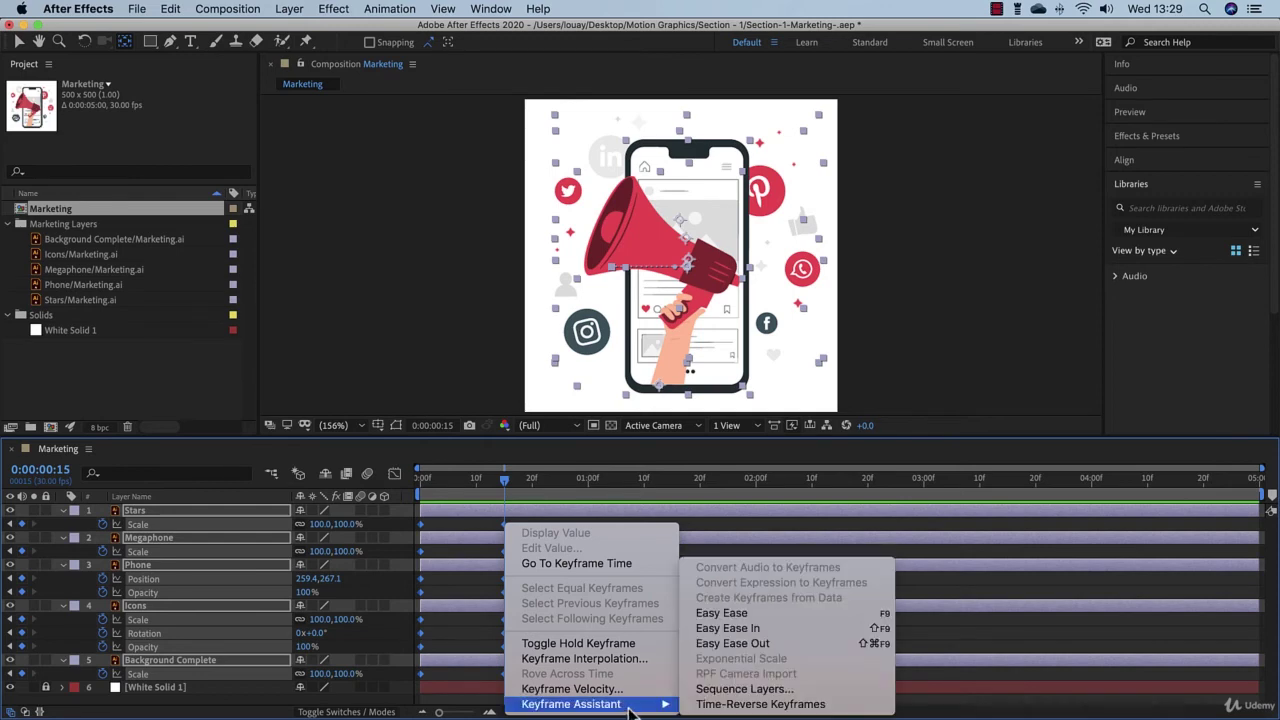
{"action": "left_click", "coordinate": [774, 614]}
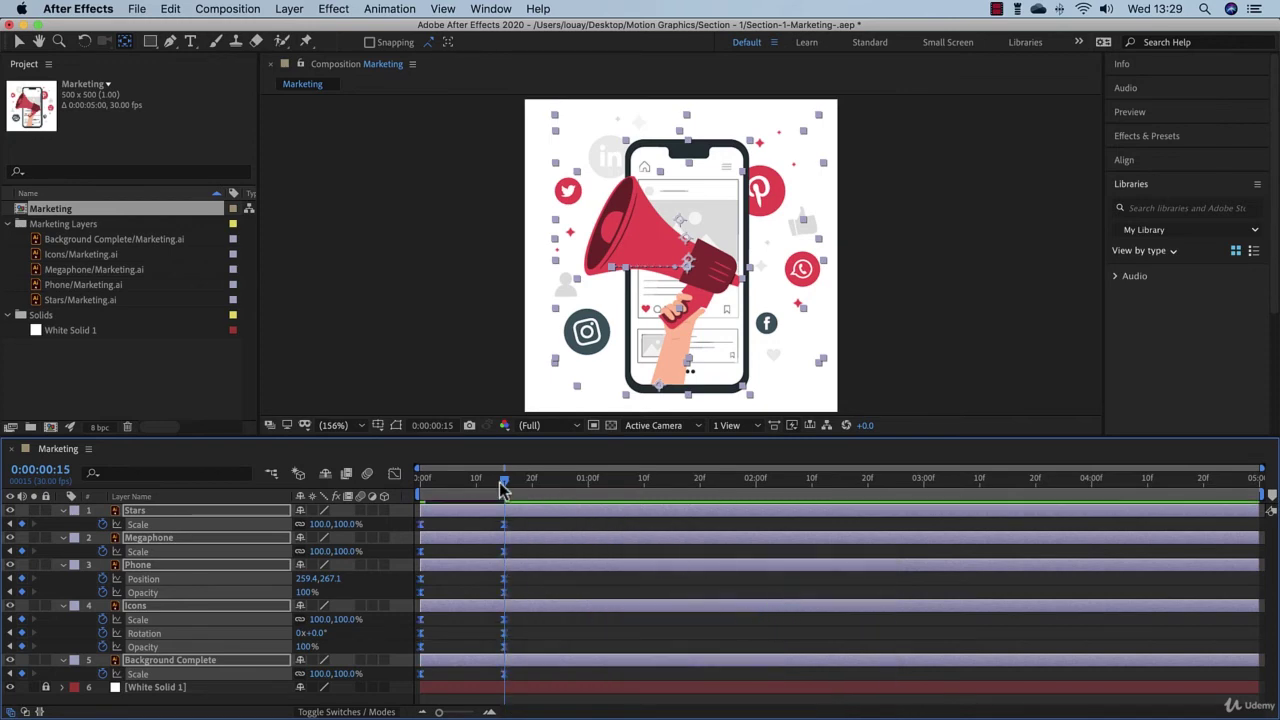
- Preview the eased entrance animation from frame 0
{"action": "key", "text": "Home"}
{"action": "left_click", "coordinate": [557, 587]}
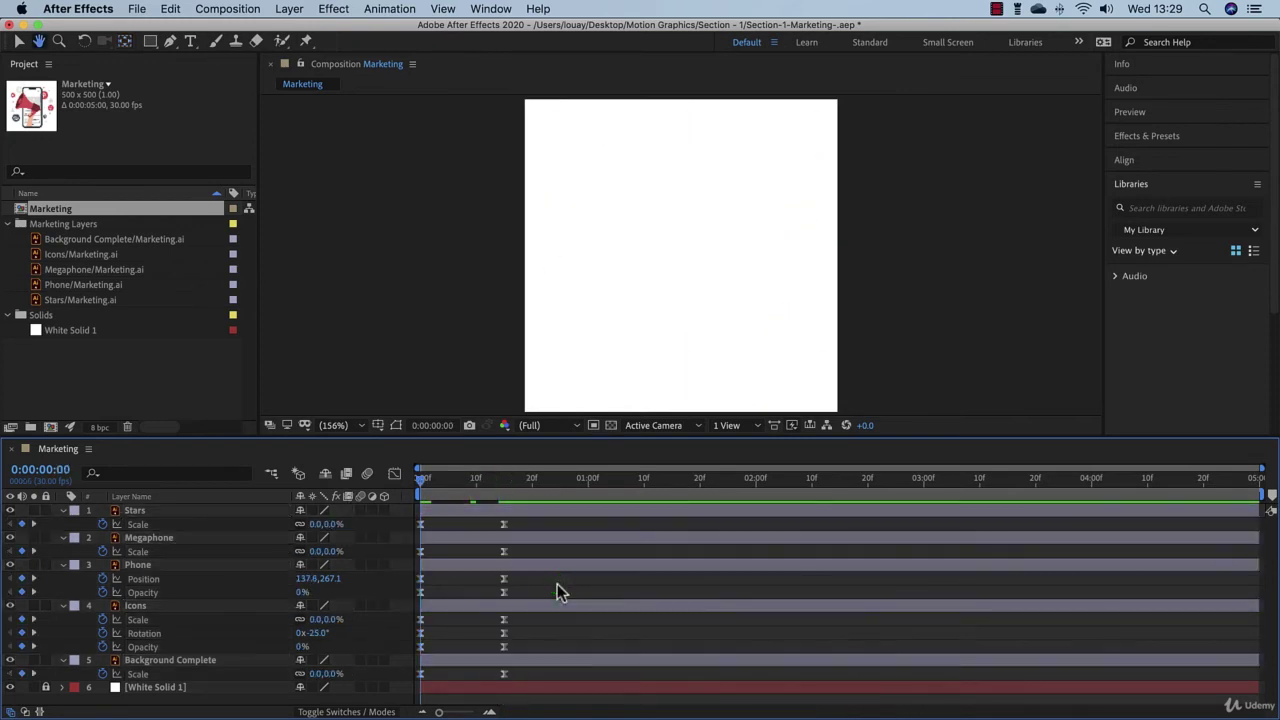
{"action": "key", "text": "space"}
- Select all the layers' keyframes and display them as a speed graph in the Graph Editor
{"action": "left_click_drag", "start_coordinate": [412, 478], "coordinate": [416, 692]}
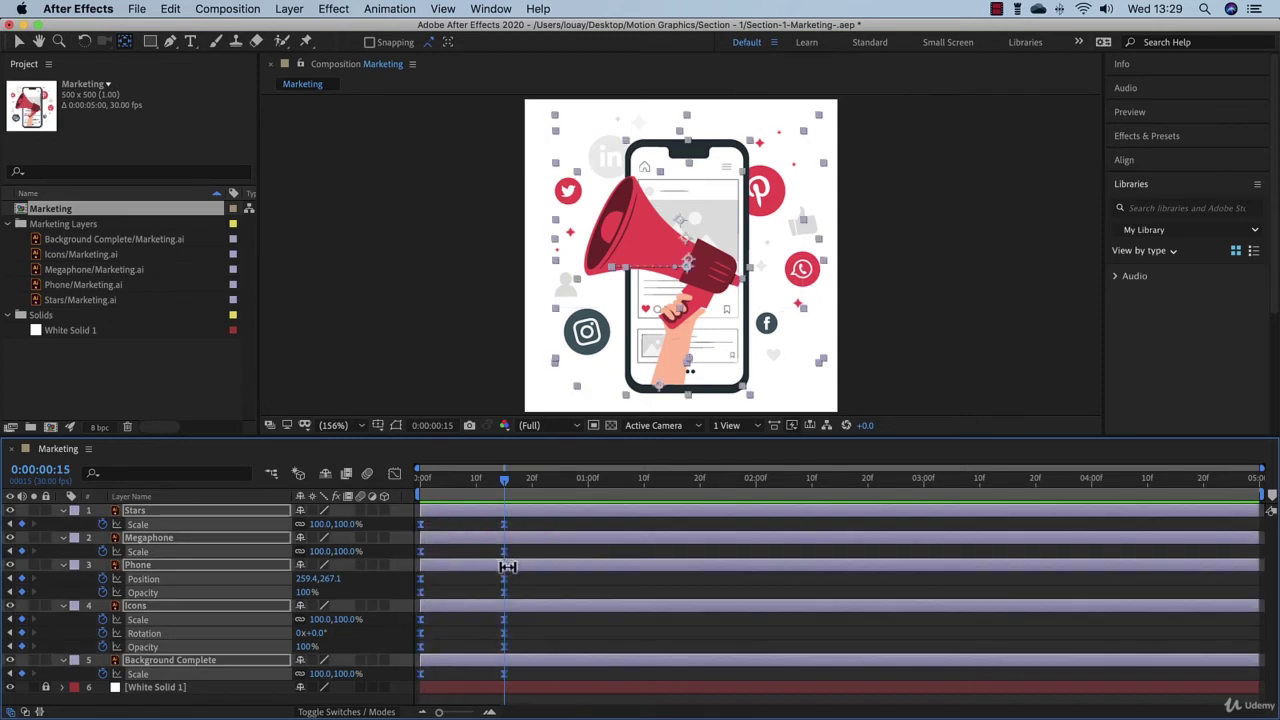
{"action": "left_click", "coordinate": [396, 474]}
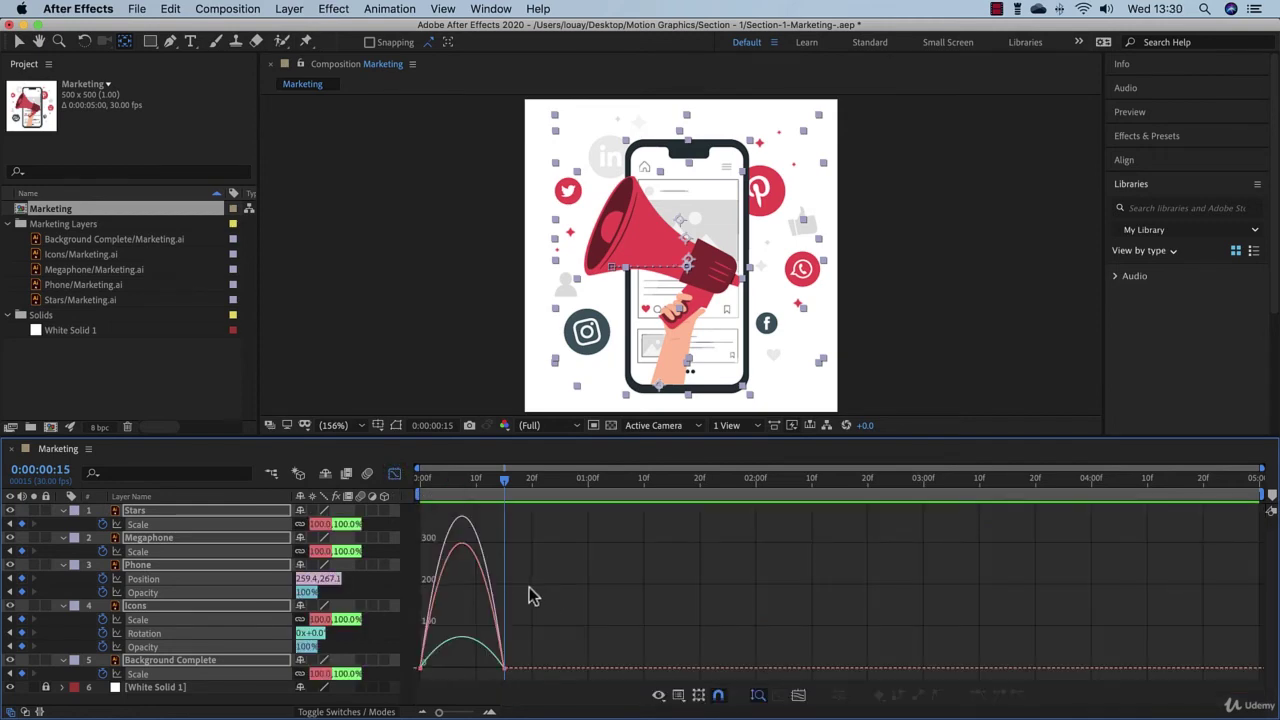
{"action": "left_click", "coordinate": [678, 696]}
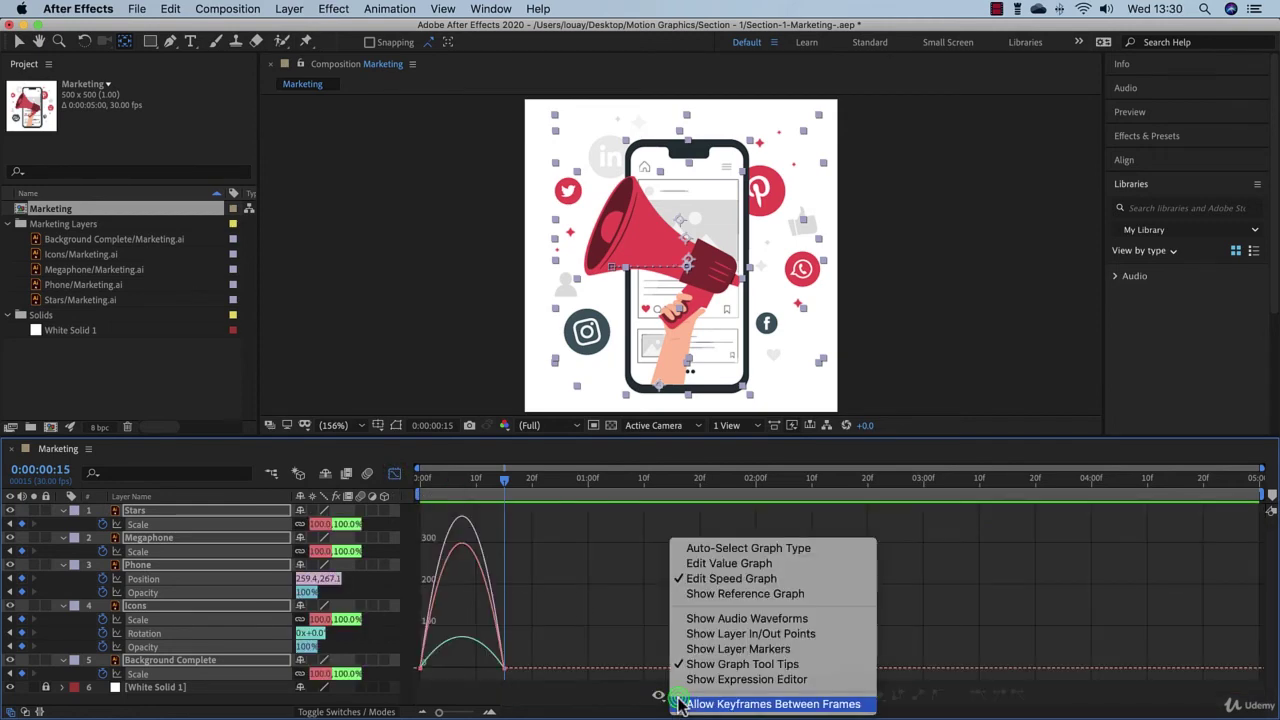
{"action": "left_click", "coordinate": [636, 656]}
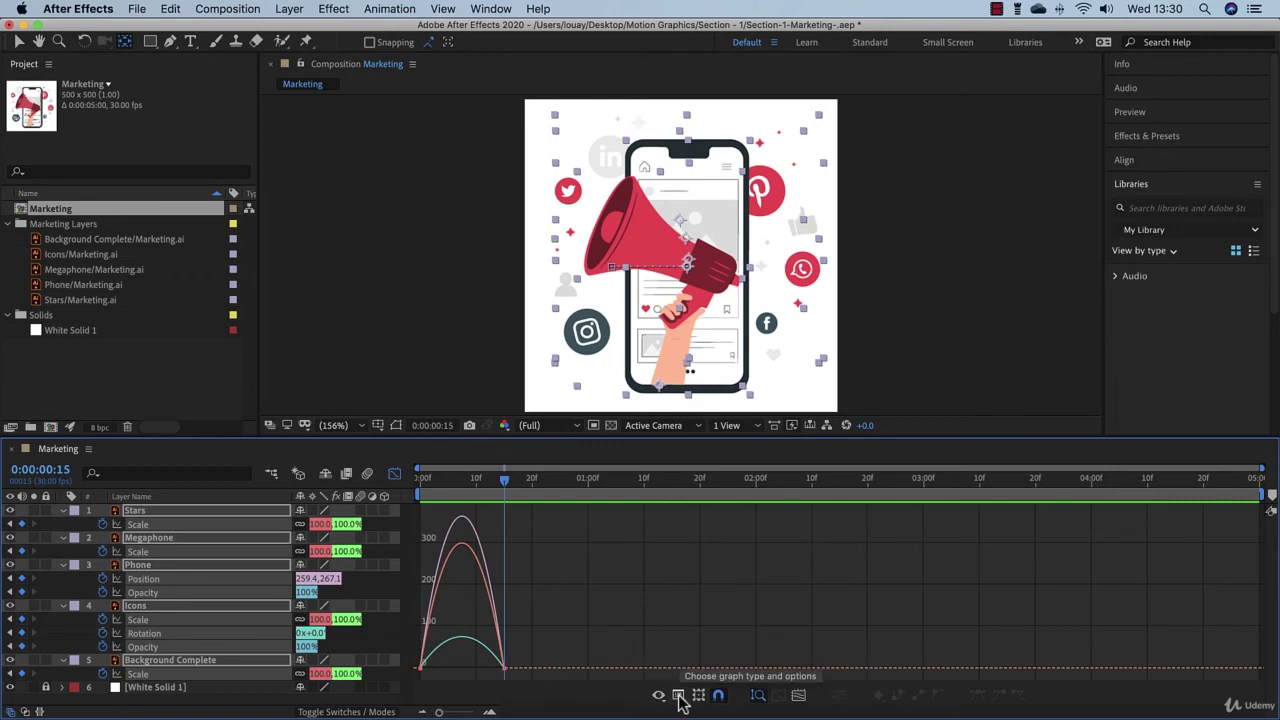
{"action": "left_click", "coordinate": [678, 696]}
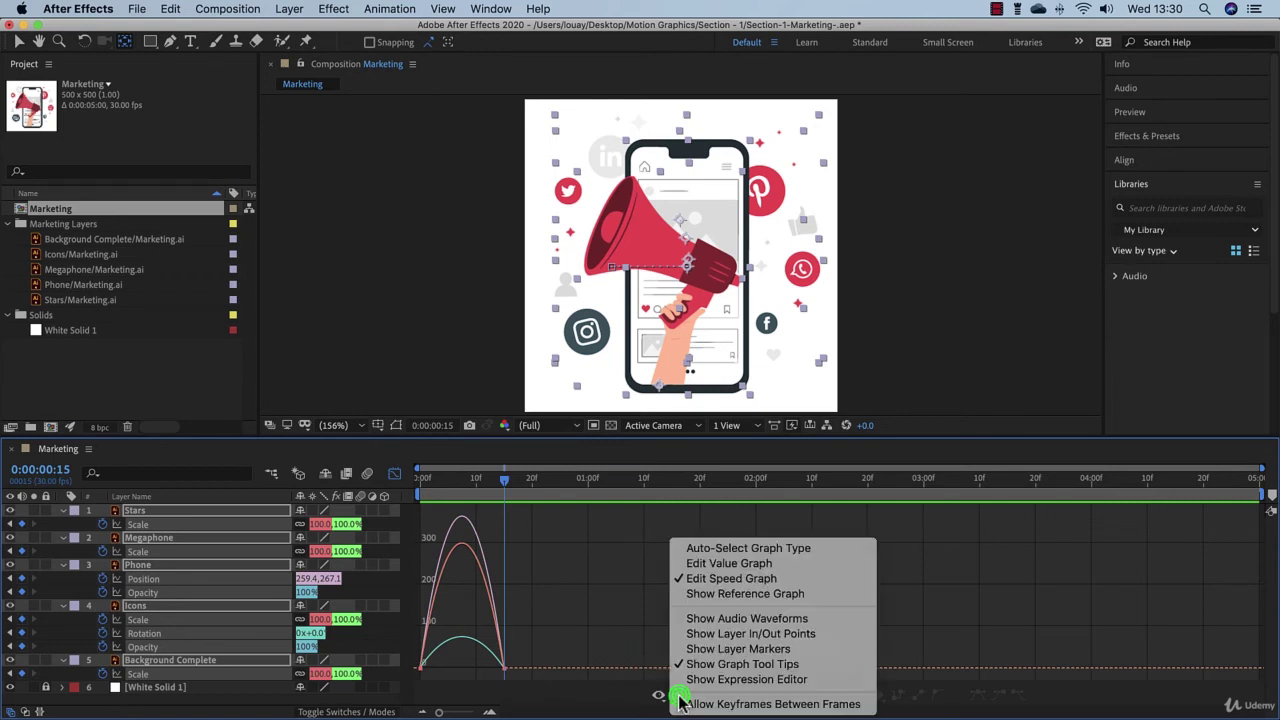
{"action": "left_click", "coordinate": [748, 580]}
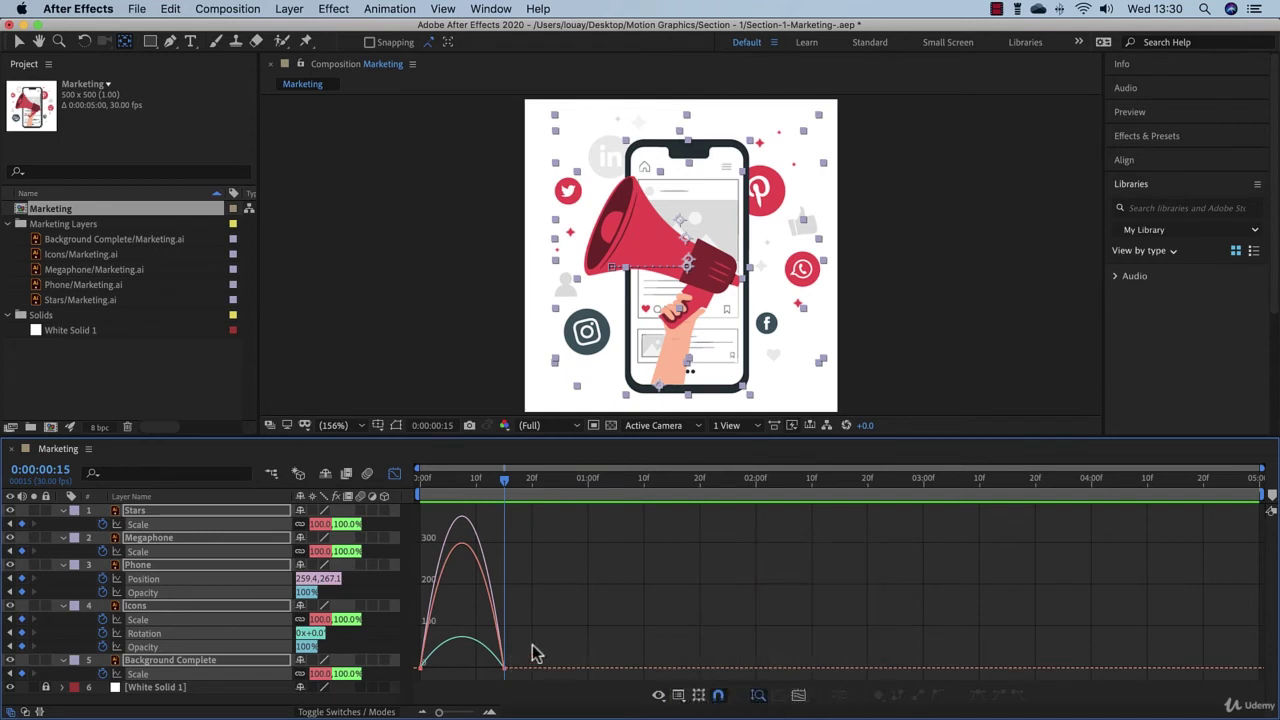
- In the speed graph, shift the ending keyframes to about frame 23 and lengthen their ease handles for a fast start and slow finish
{"action": "left_click_drag", "start_coordinate": [532, 652], "coordinate": [549, 676]}
{"action": "left_click", "coordinate": [504, 668]}
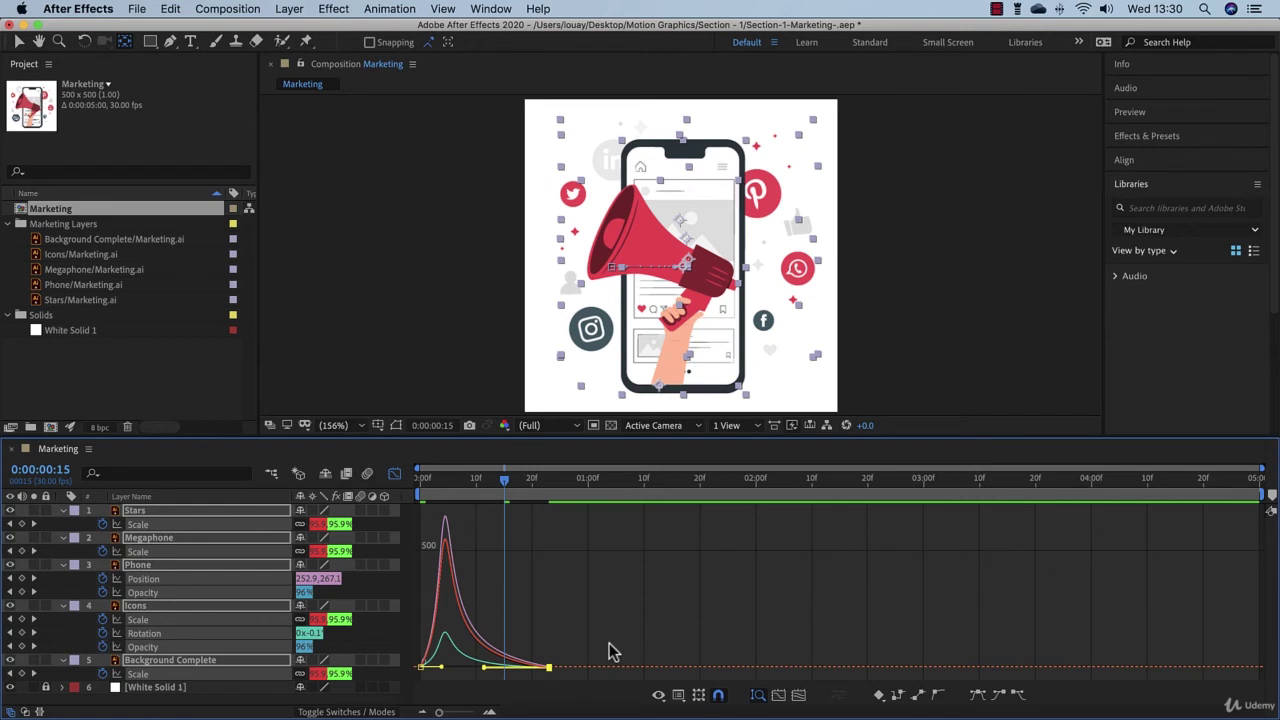
{"action": "left_click", "coordinate": [600, 650]}
{"action": "left_click_drag", "start_coordinate": [575, 648], "coordinate": [540, 686]}
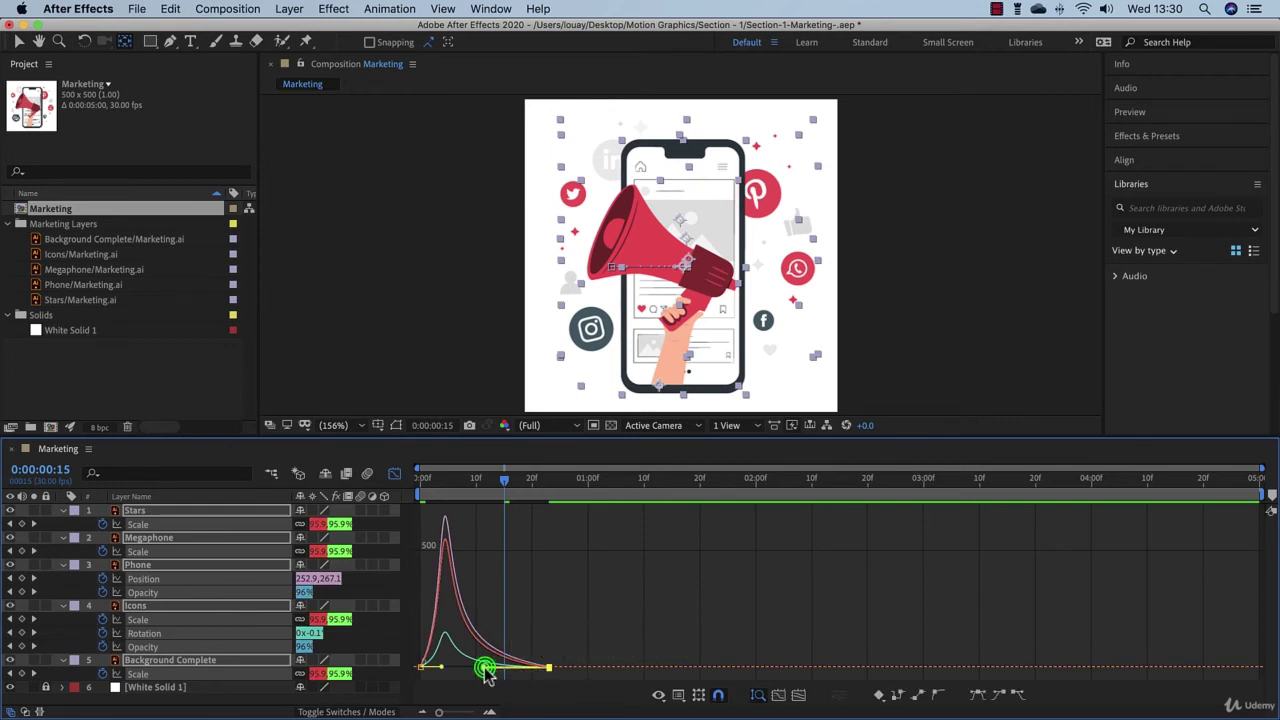
{"action": "left_click_drag", "start_coordinate": [484, 672], "coordinate": [482, 676]}
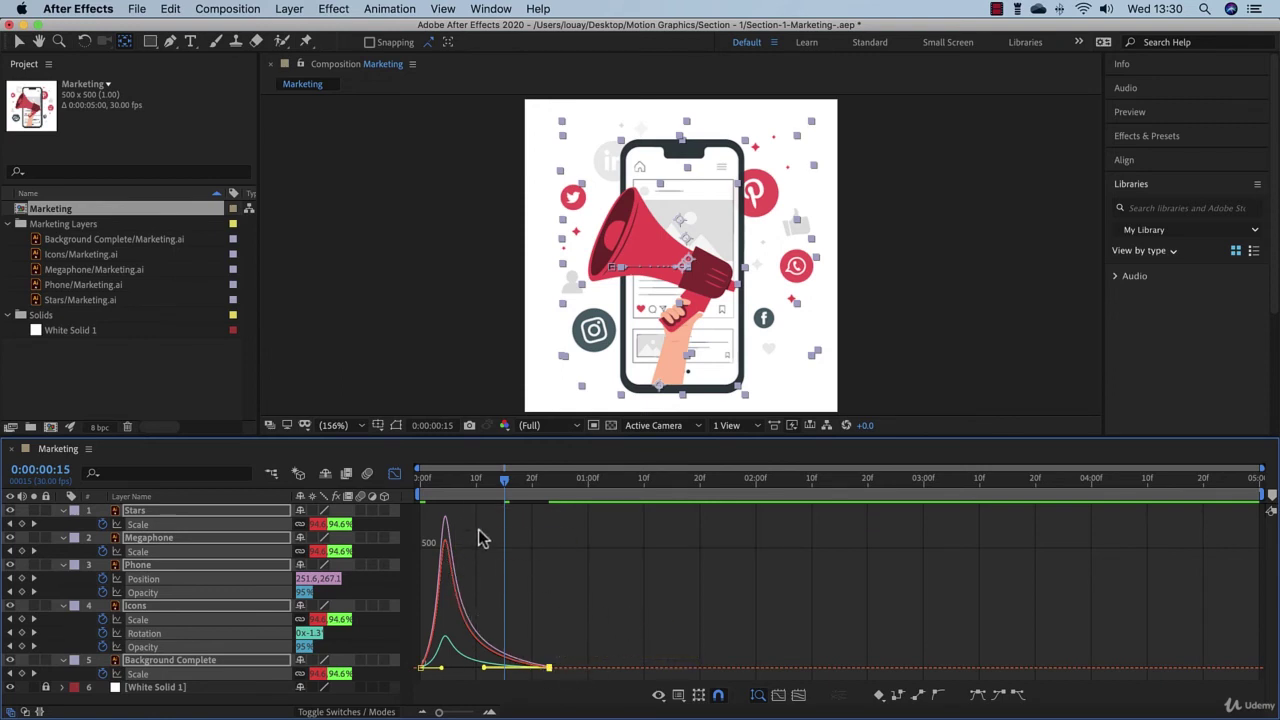
- Play the composition from frame 0 to check the reshaped speed curves
{"action": "left_click_drag", "start_coordinate": [506, 480], "coordinate": [420, 480]}
{"action": "left_click", "coordinate": [620, 553]}
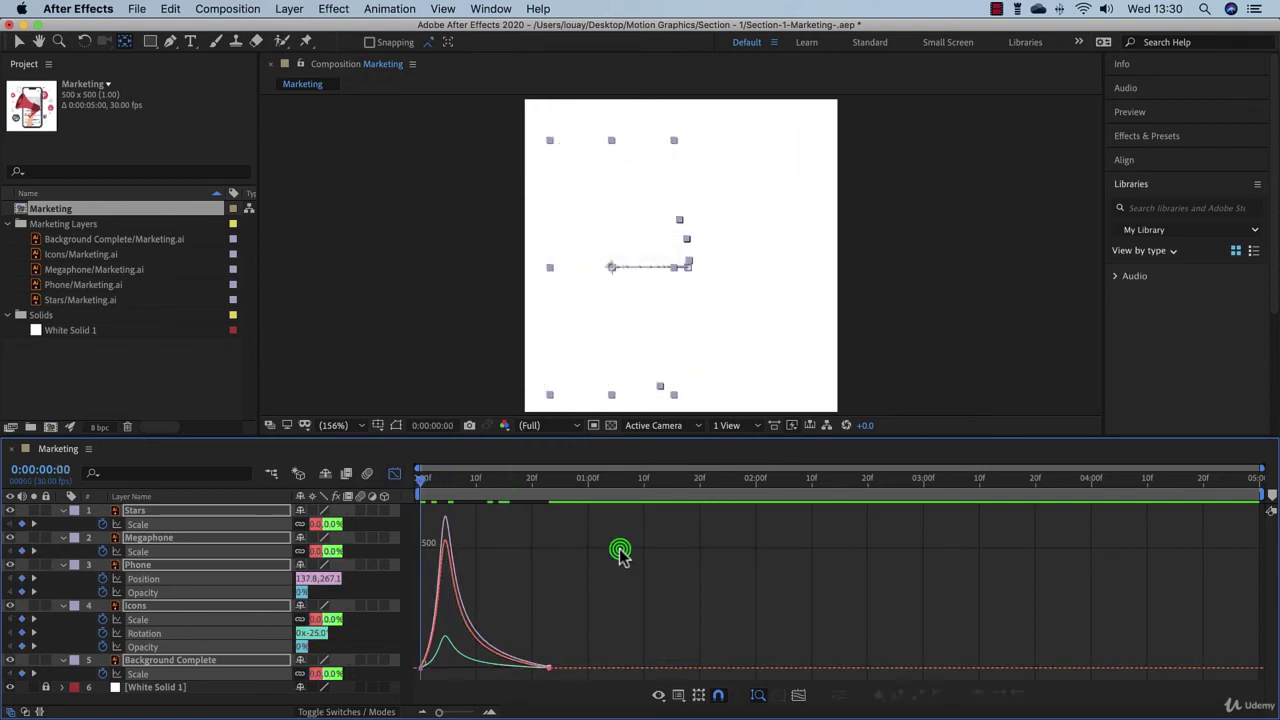
{"action": "key", "text": "space"}
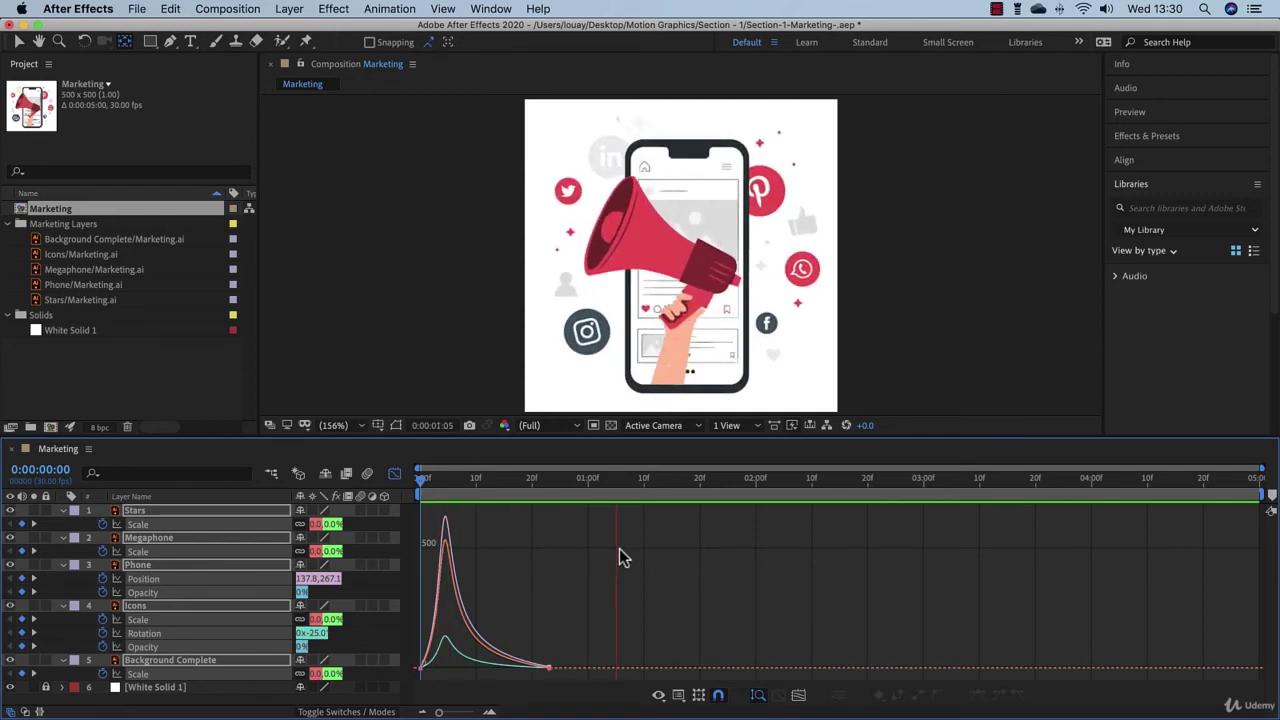
- Leave the Graph Editor, collapse all the layers' properties and clear the selection
{"action": "left_click", "coordinate": [398, 478]}
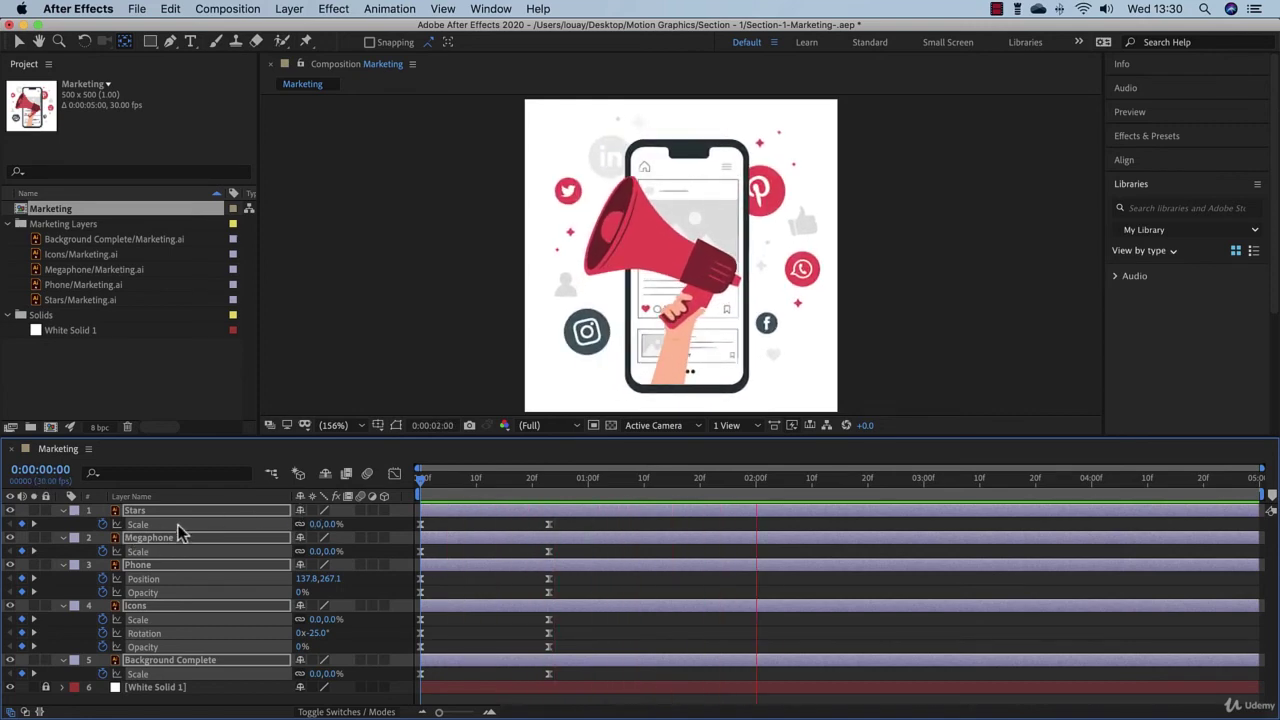
{"action": "left_click", "coordinate": [63, 509]}
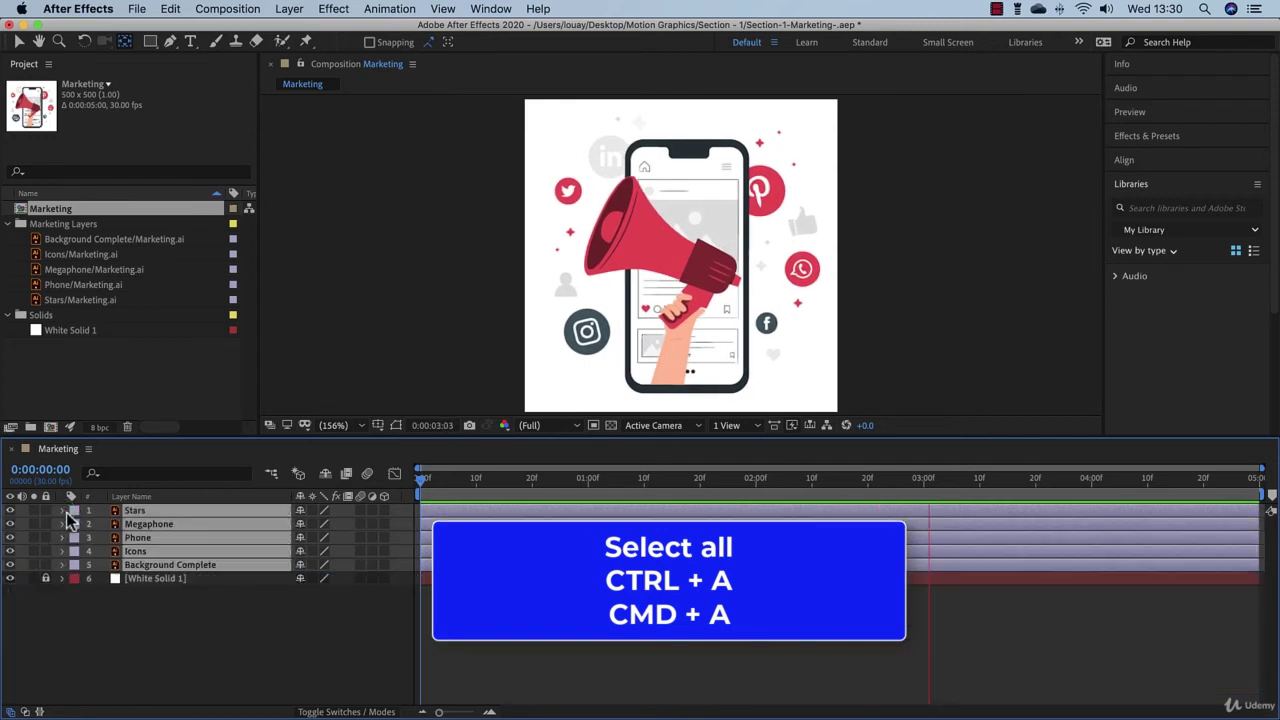
{"action": "left_click", "coordinate": [166, 606]}
- With the Selection tool, try delaying the Icons layer's start to frame 5 and to about 0:00:01:27, previewing from frame 0
{"action": "mouse_move", "coordinate": [421, 483]}
{"action": "left_mouse_down"}
{"action": "mouse_move", "coordinate": [522, 504]}
{"action": "mouse_move", "coordinate": [423, 508]}
{"action": "mouse_move", "coordinate": [538, 515]}
{"action": "left_mouse_up"}
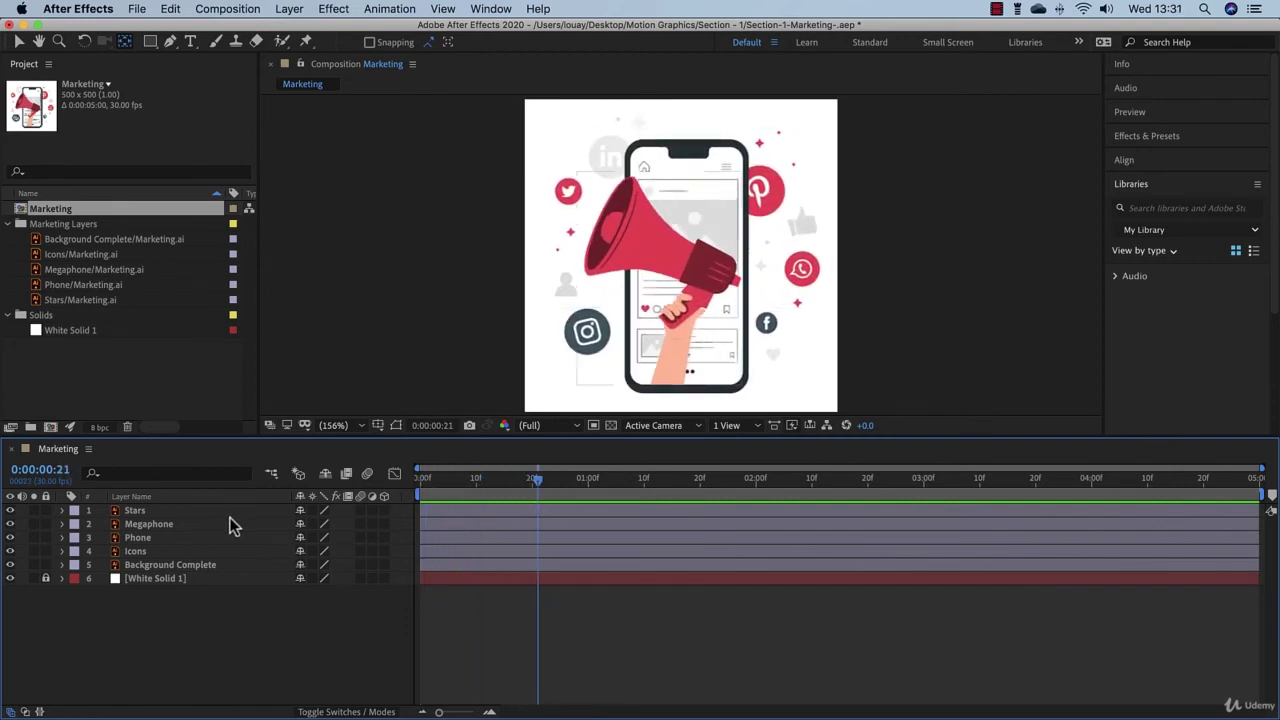
{"action": "left_click", "coordinate": [165, 552]}
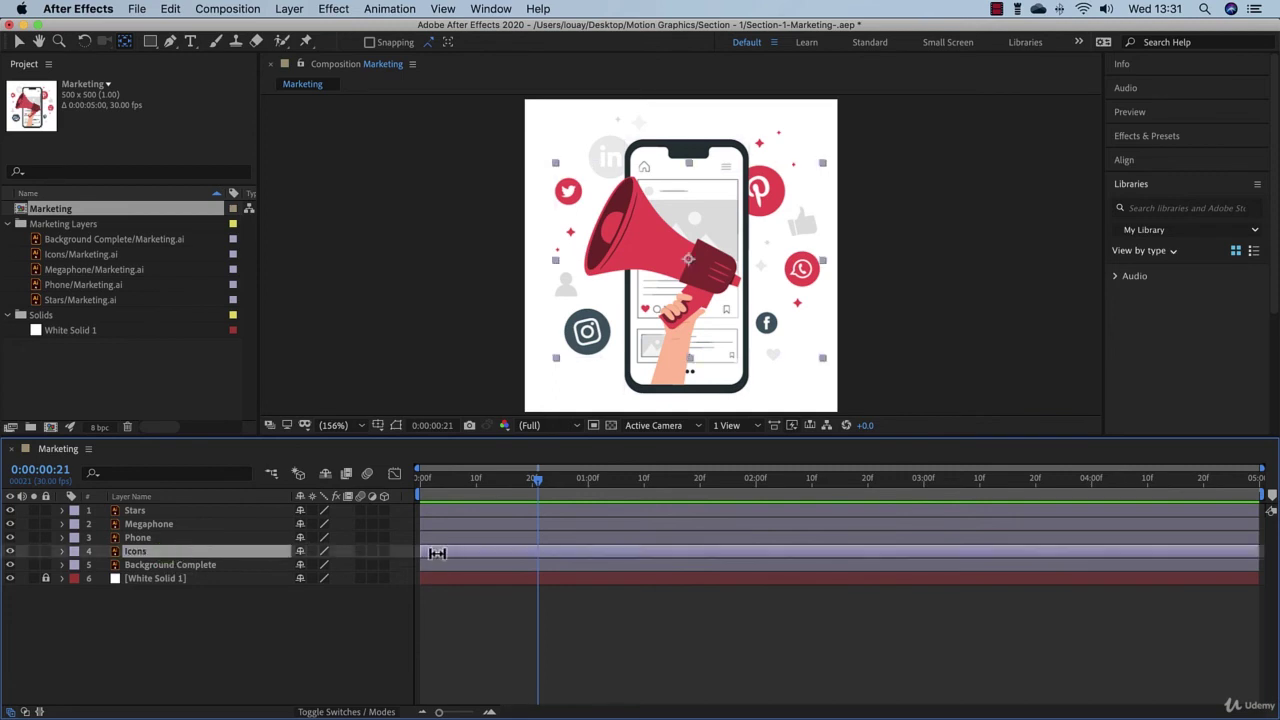
{"action": "left_click", "coordinate": [18, 42]}
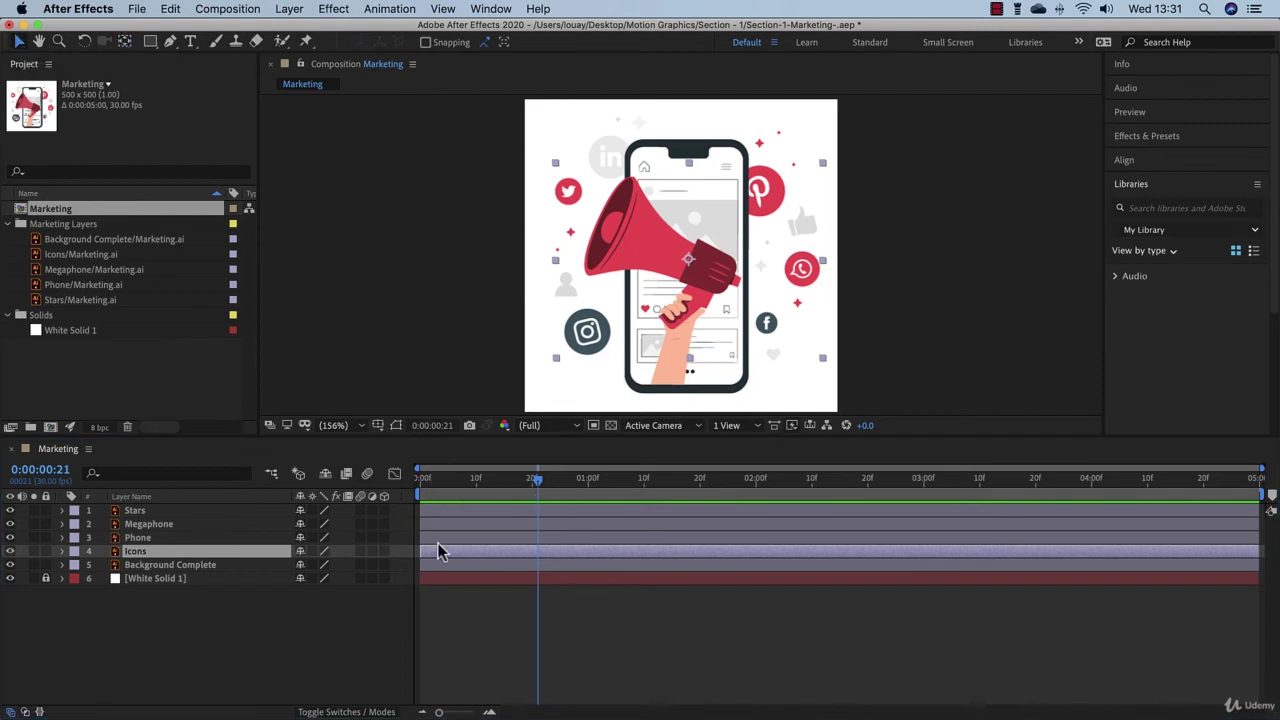
{"action": "left_click_drag", "start_coordinate": [437, 560], "coordinate": [463, 556]}
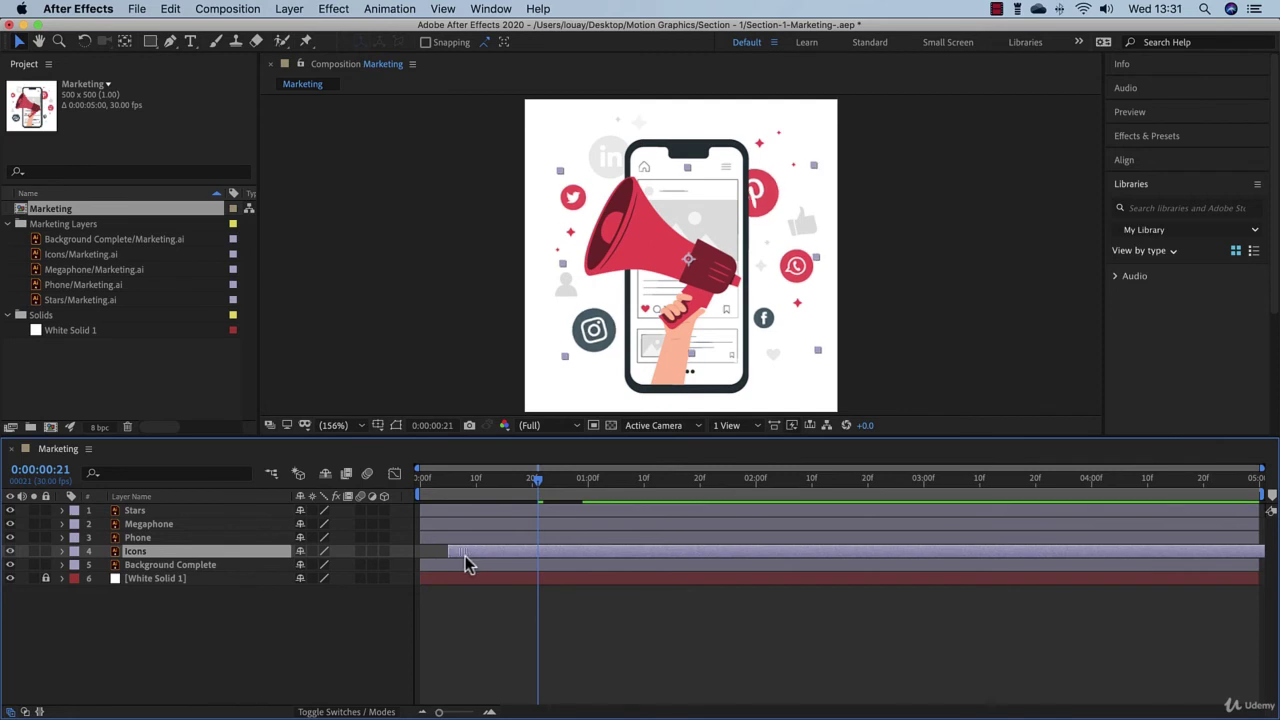
{"action": "left_click_drag", "start_coordinate": [474, 483], "coordinate": [380, 484]}
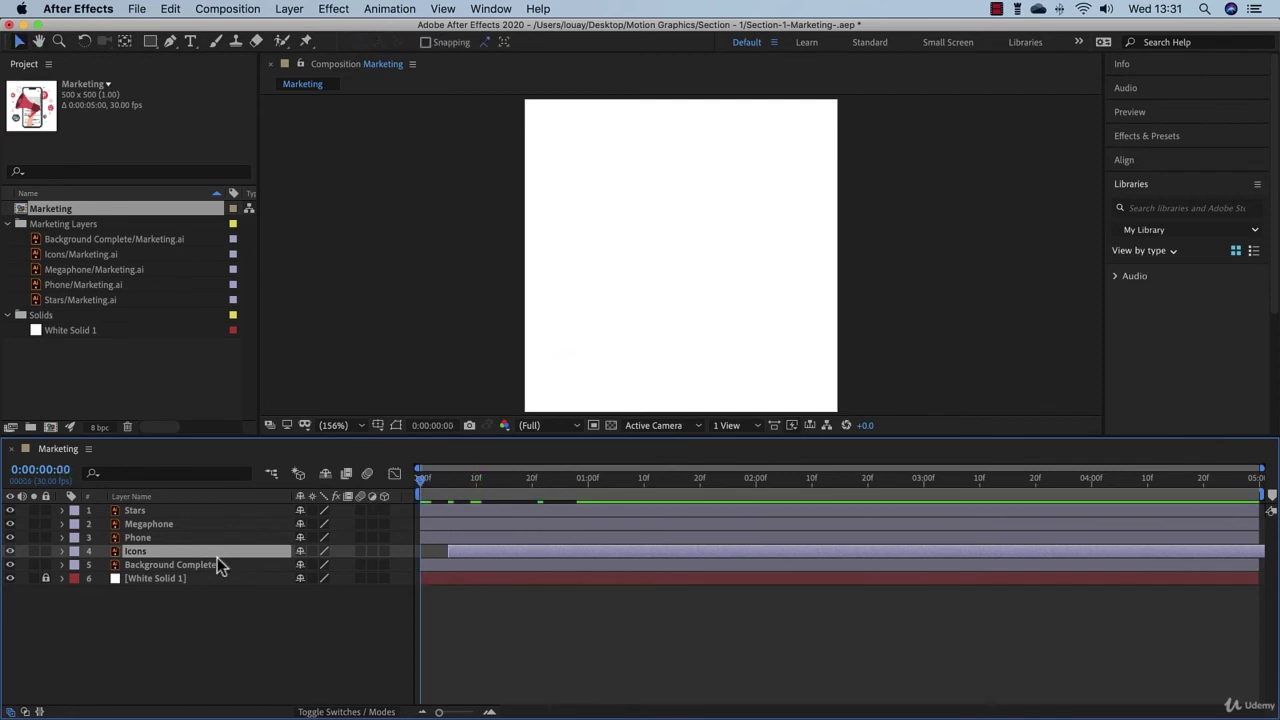
{"action": "left_click_drag", "start_coordinate": [468, 556], "coordinate": [740, 562]}
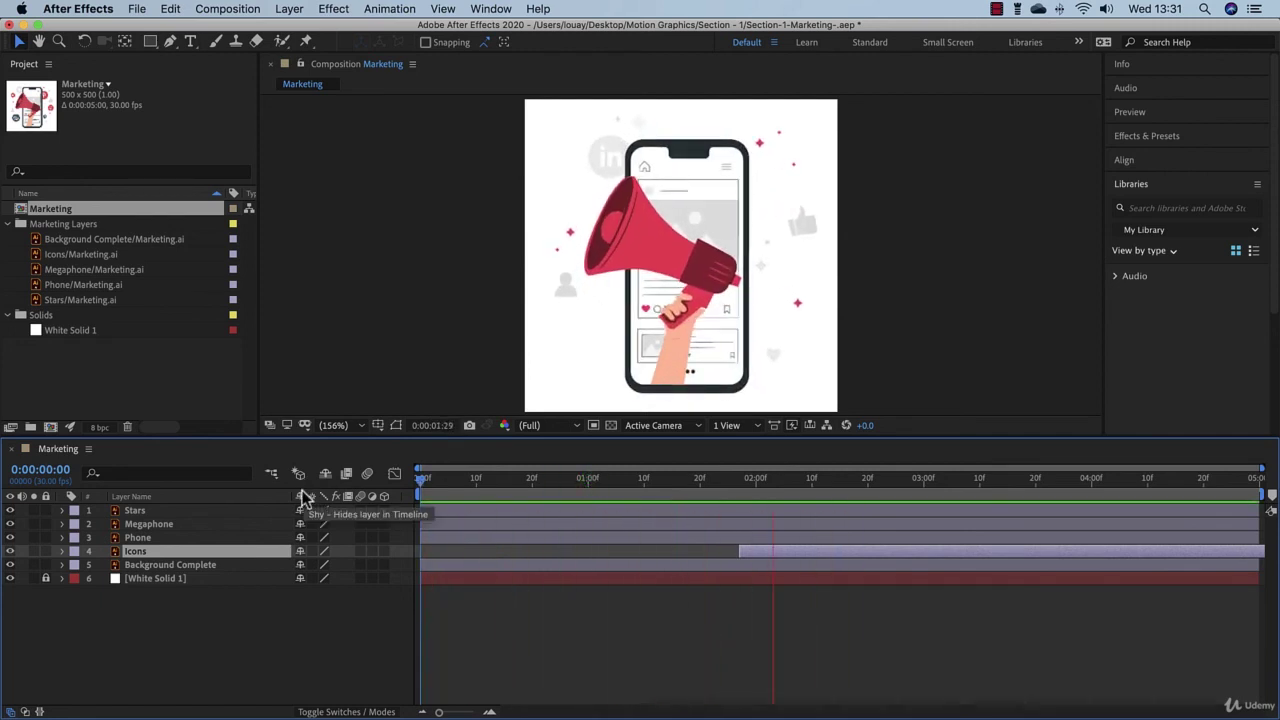
- Stagger the layer starts: Megaphone at frame 3, Stars at frame 6, Icons at frame 10 and Background Complete at frame 13
{"action": "left_click_drag", "start_coordinate": [806, 560], "coordinate": [540, 558]}
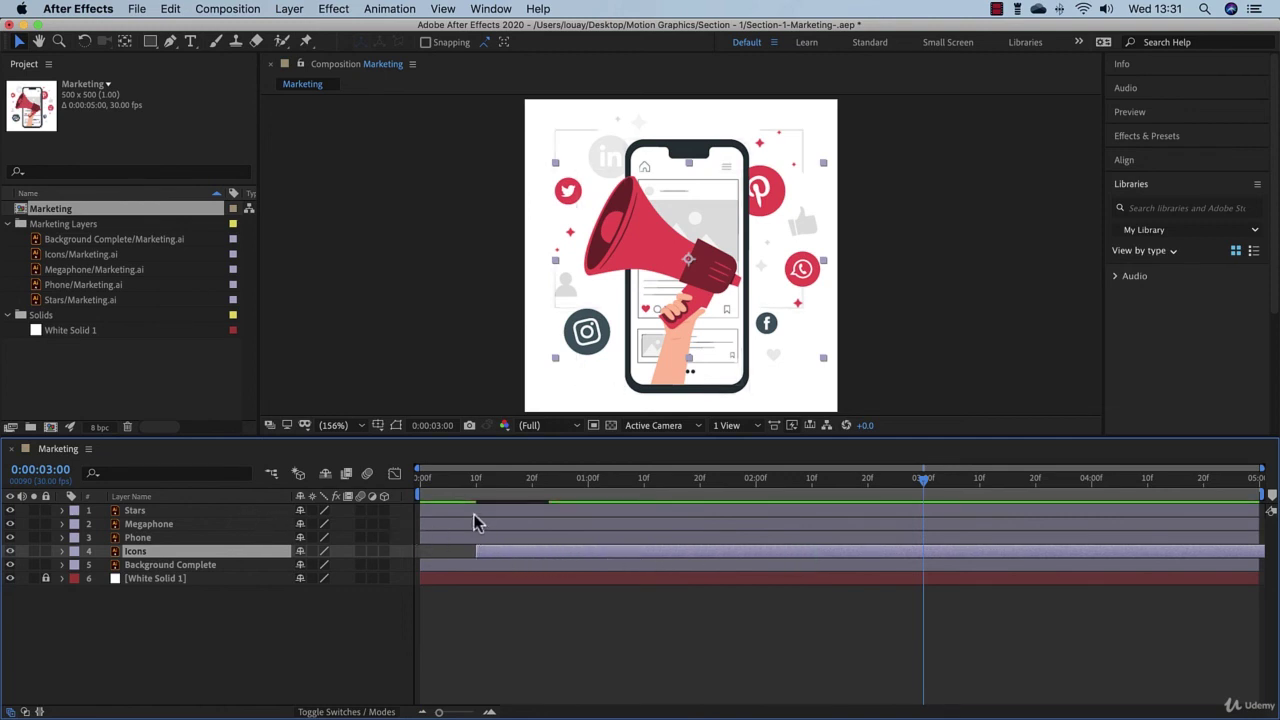
{"action": "left_click_drag", "start_coordinate": [474, 514], "coordinate": [506, 519]}
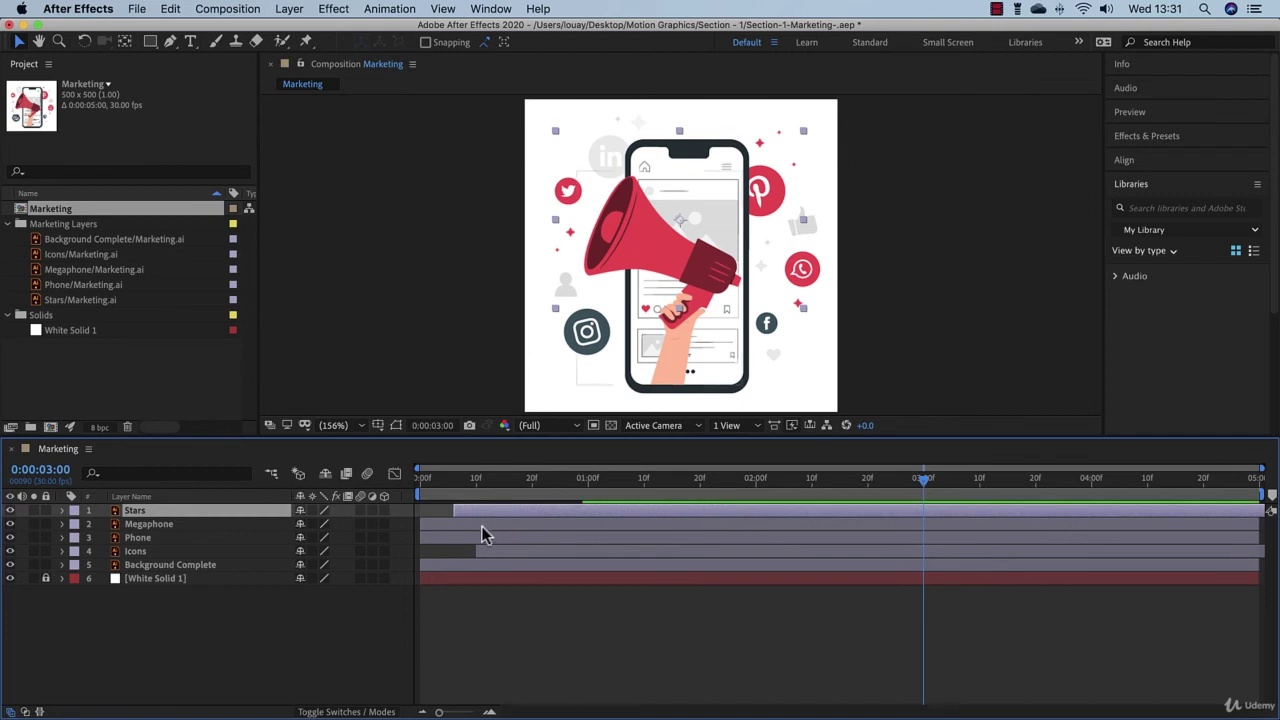
{"action": "left_click_drag", "start_coordinate": [471, 567], "coordinate": [546, 580]}
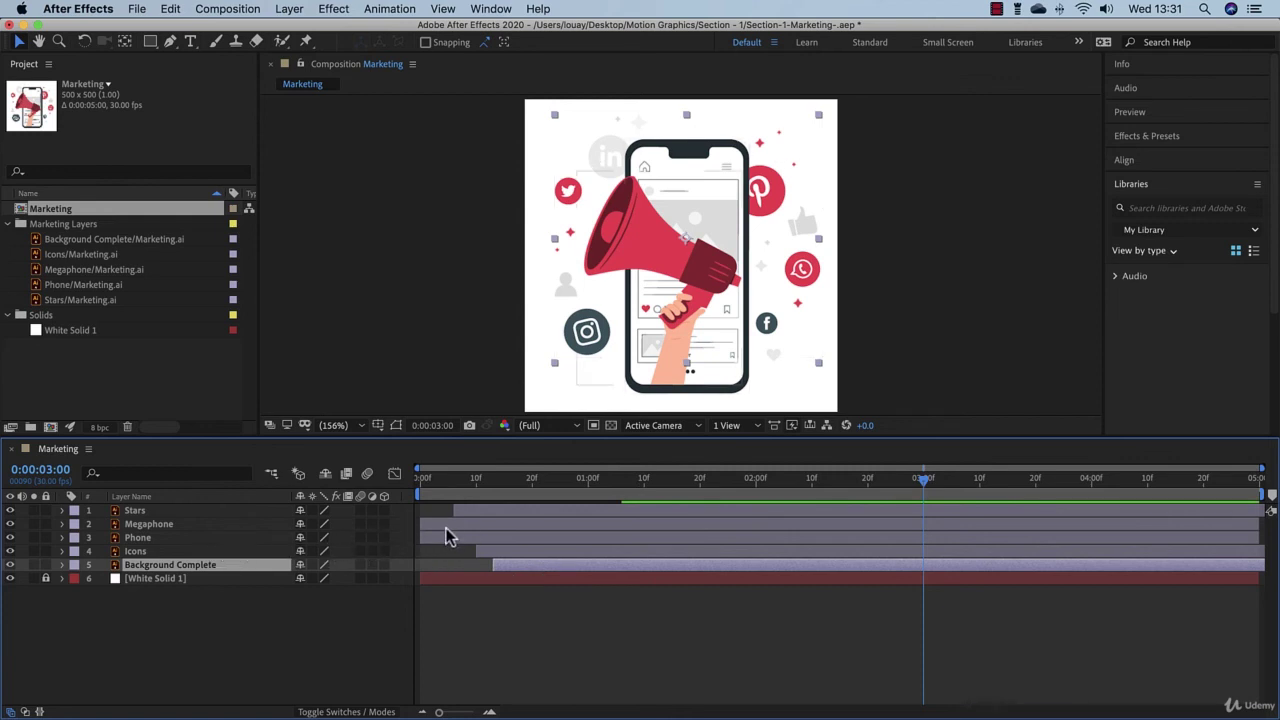
{"action": "left_click_drag", "start_coordinate": [445, 527], "coordinate": [460, 528]}
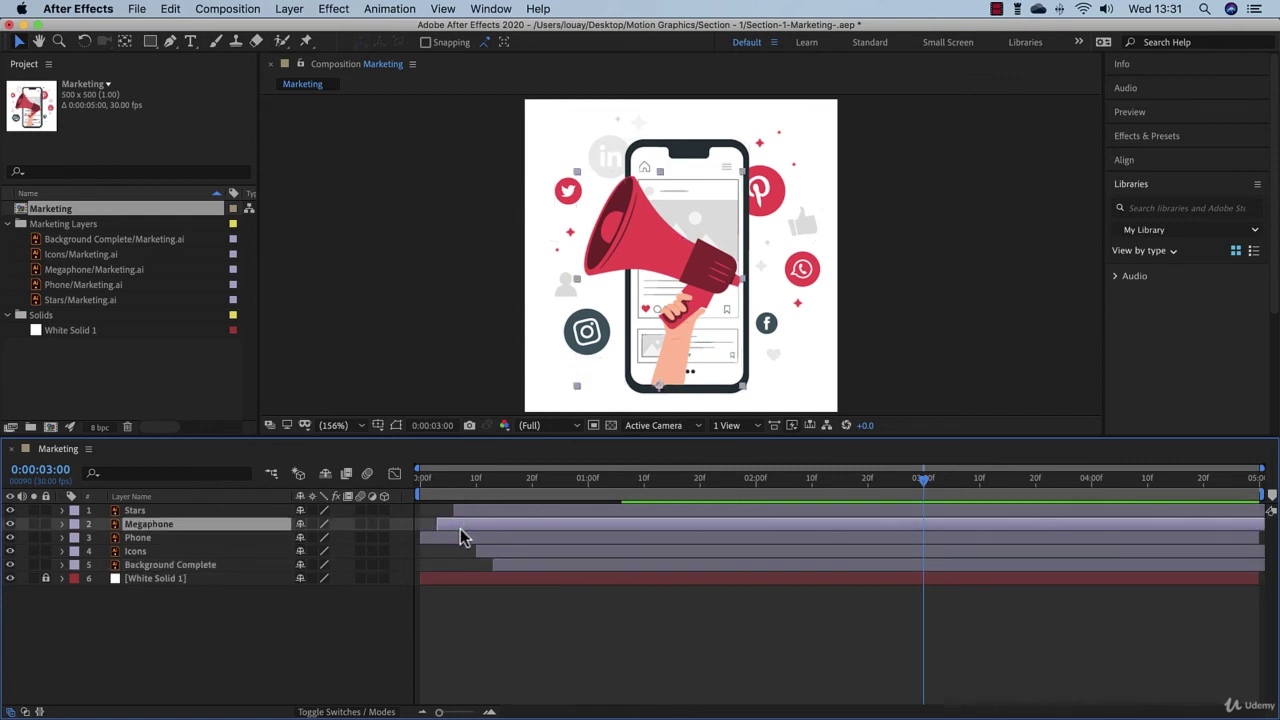
- Preview the staggered entrance, and bring the Icons layer's start forward to frame 5 and Background Complete's to frame 8
{"action": "left_click_drag", "start_coordinate": [483, 484], "coordinate": [363, 527]}
{"action": "left_click", "coordinate": [584, 666]}
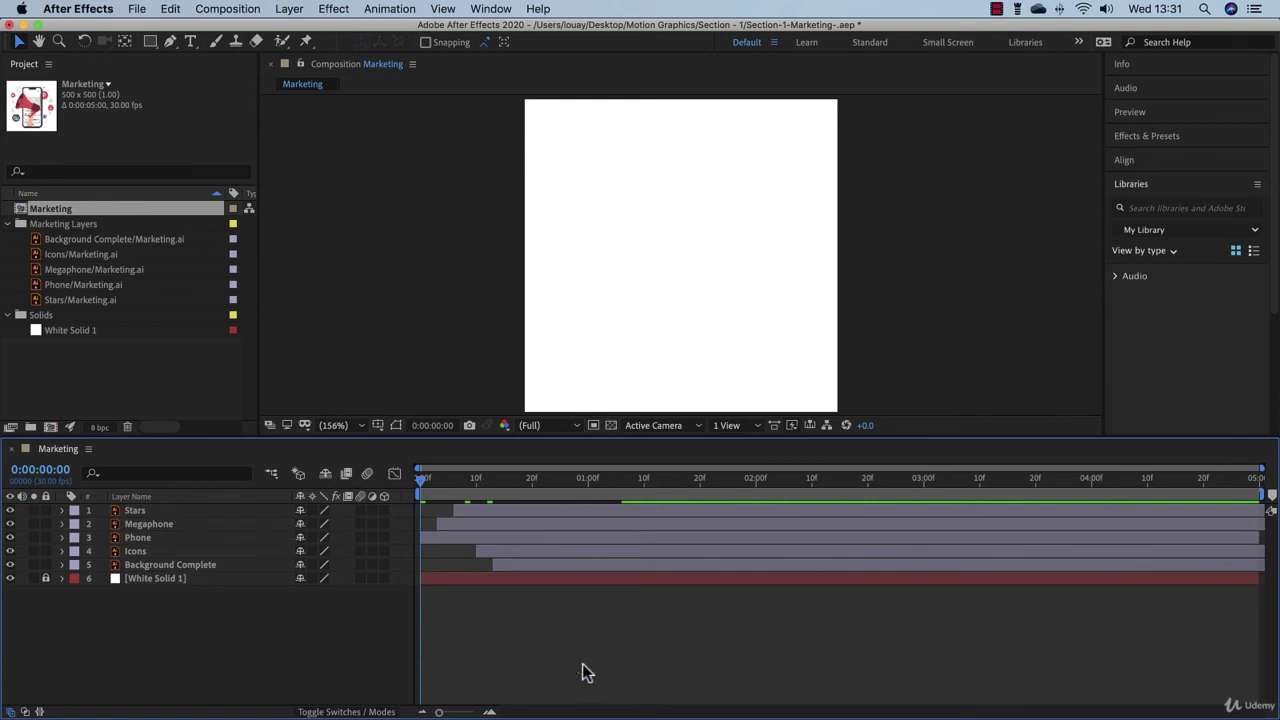
{"action": "key", "text": "space"}
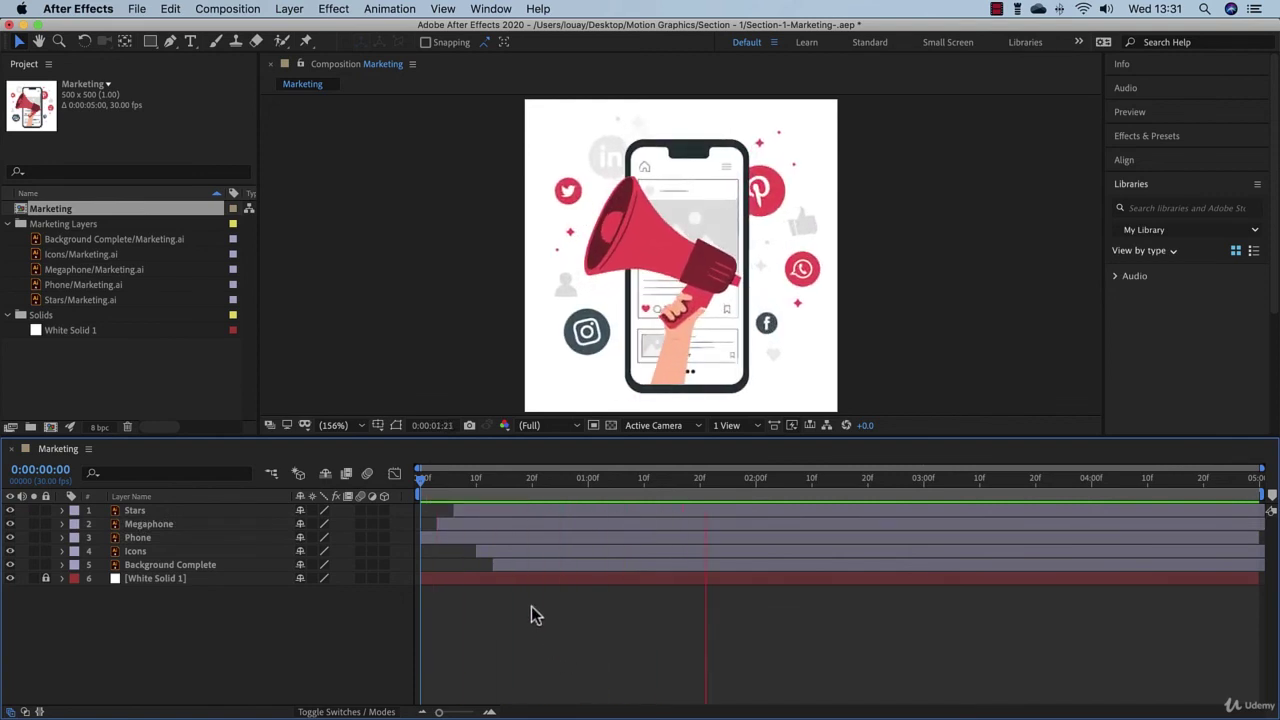
{"action": "left_click_drag", "start_coordinate": [500, 551], "coordinate": [467, 551]}
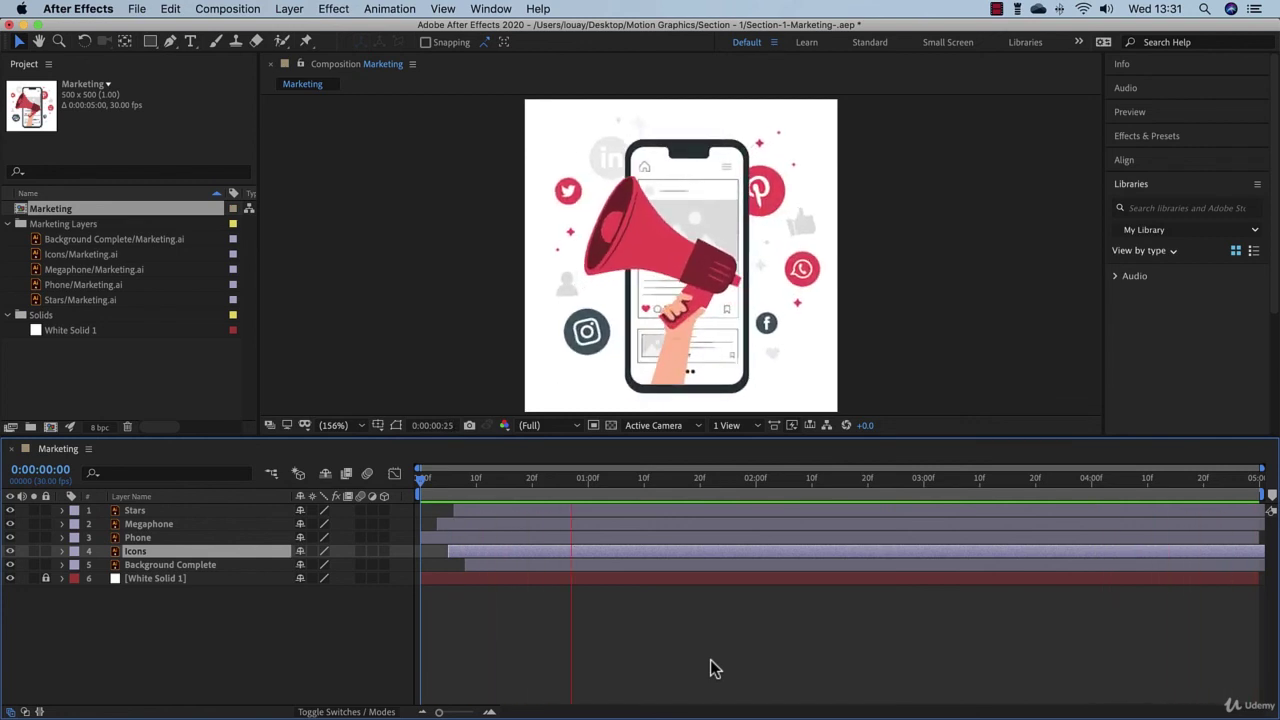
- End the work area at 0:00:02:00 and trim the composition to the work area
{"action": "key", "text": "super+a"}
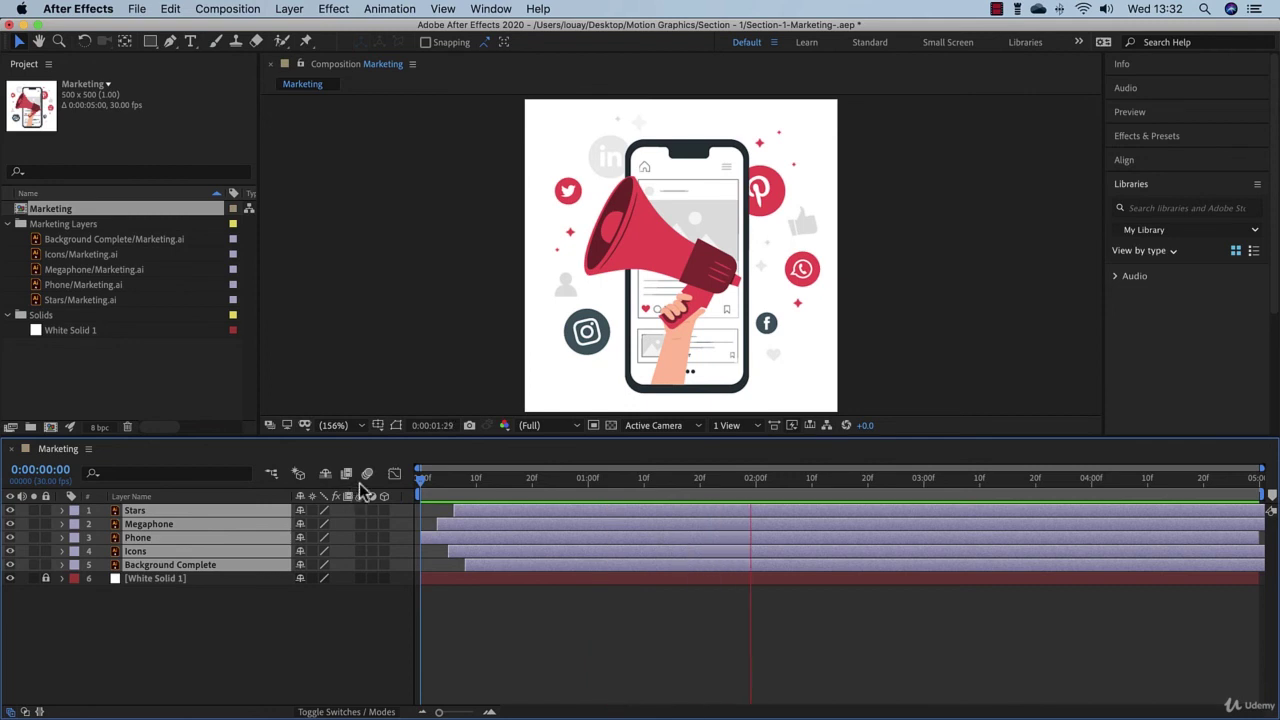
{"action": "left_click_drag", "start_coordinate": [420, 484], "coordinate": [753, 527]}
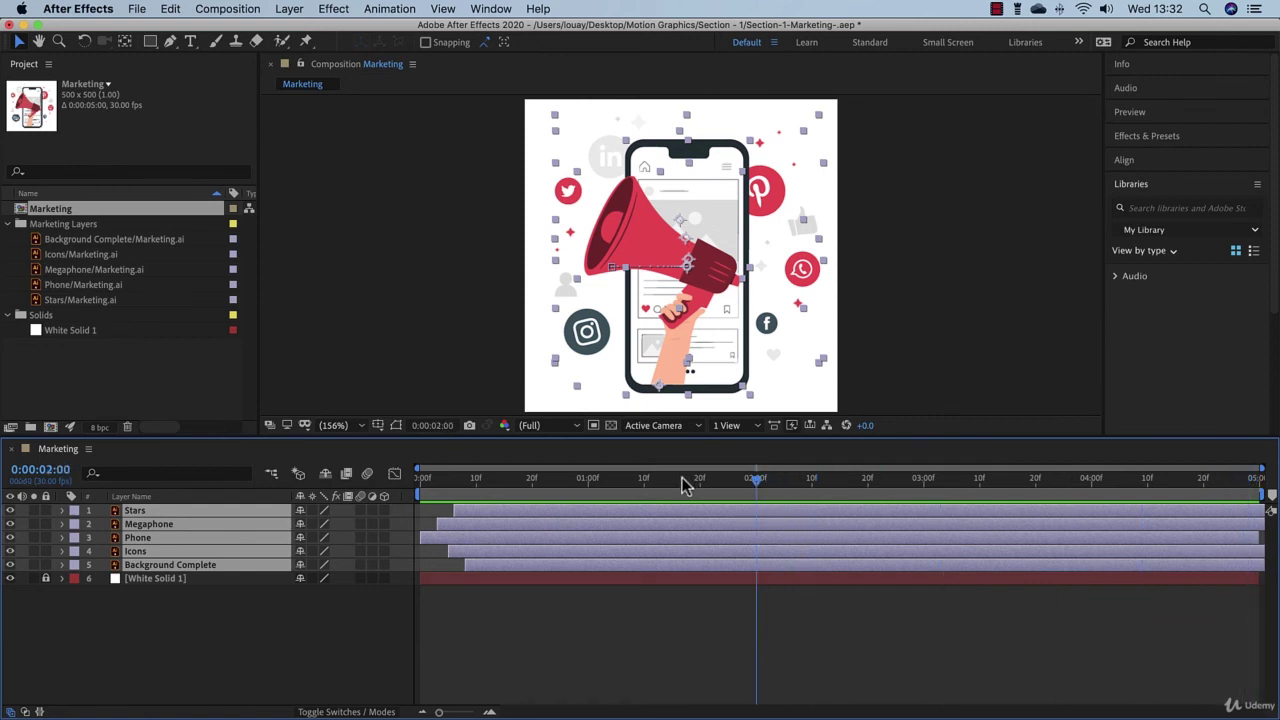
{"action": "left_click", "coordinate": [755, 487]}
{"action": "left_click", "coordinate": [756, 486]}
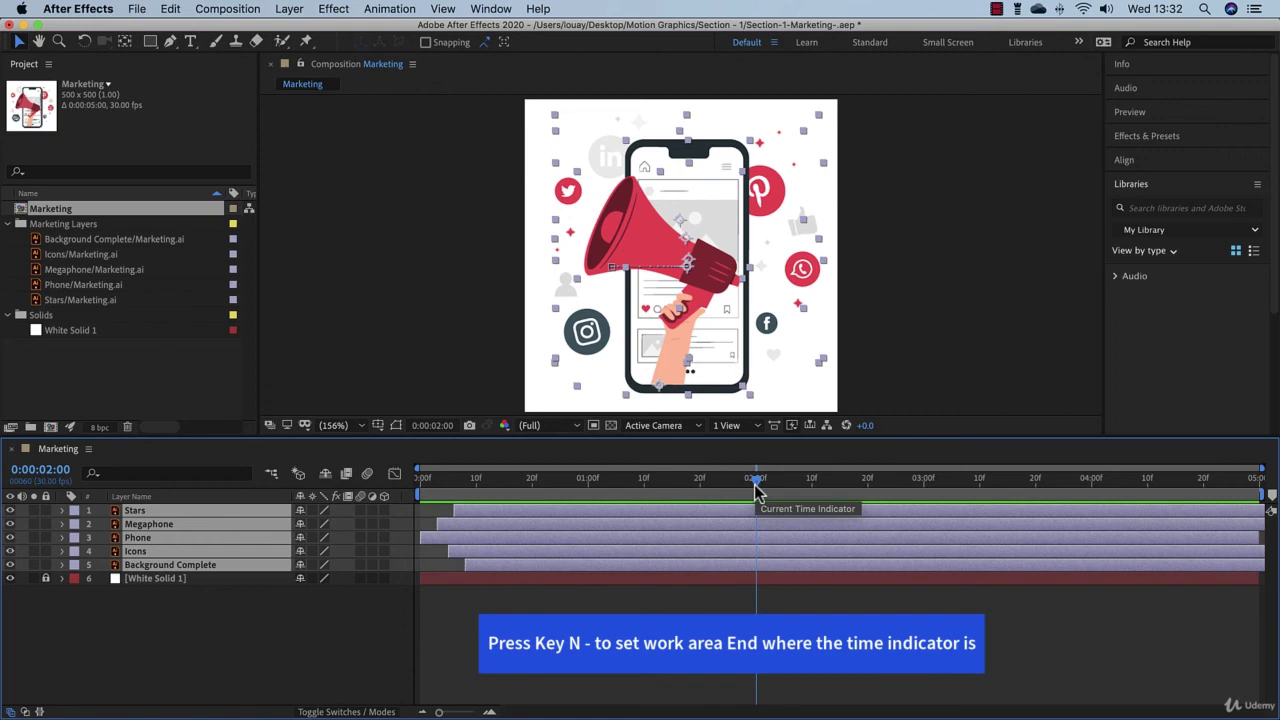
{"action": "key", "text": "n"}
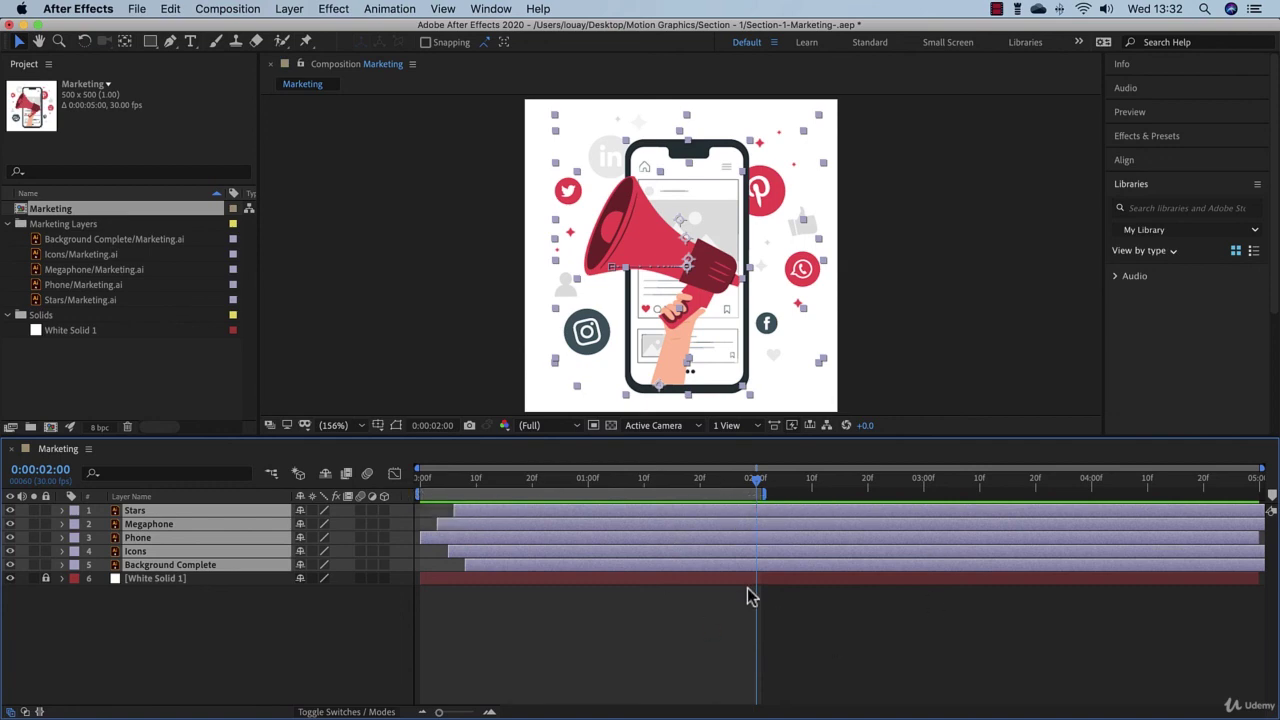
{"action": "right_click", "coordinate": [687, 497]}
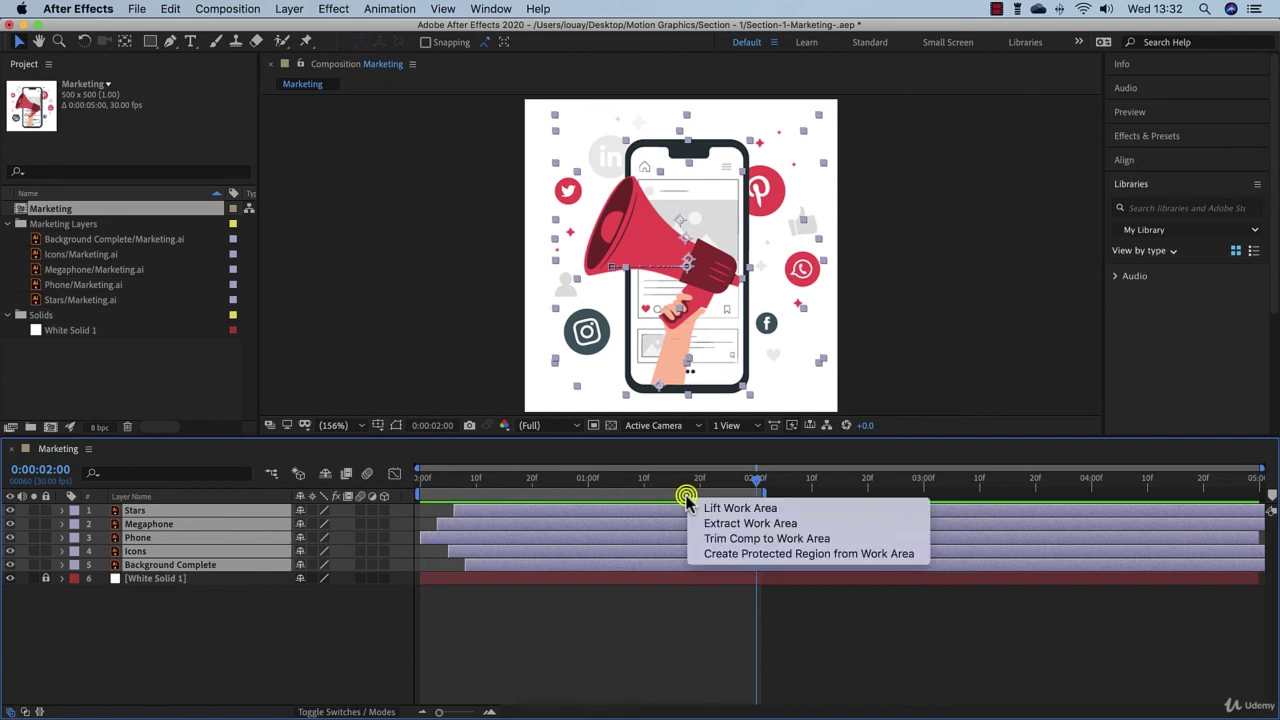
{"action": "left_click", "coordinate": [719, 538]}
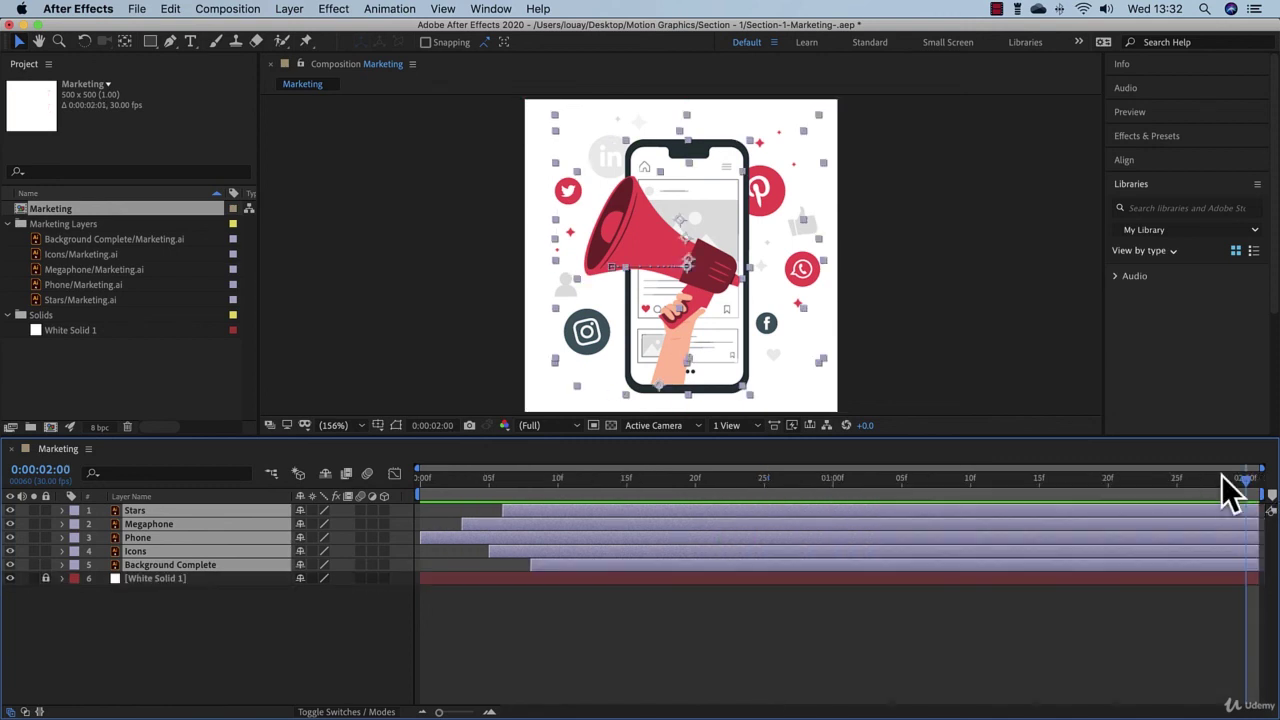
- Deselect the layers and preview the trimmed composition from frame 0
{"action": "key", "text": "space"}
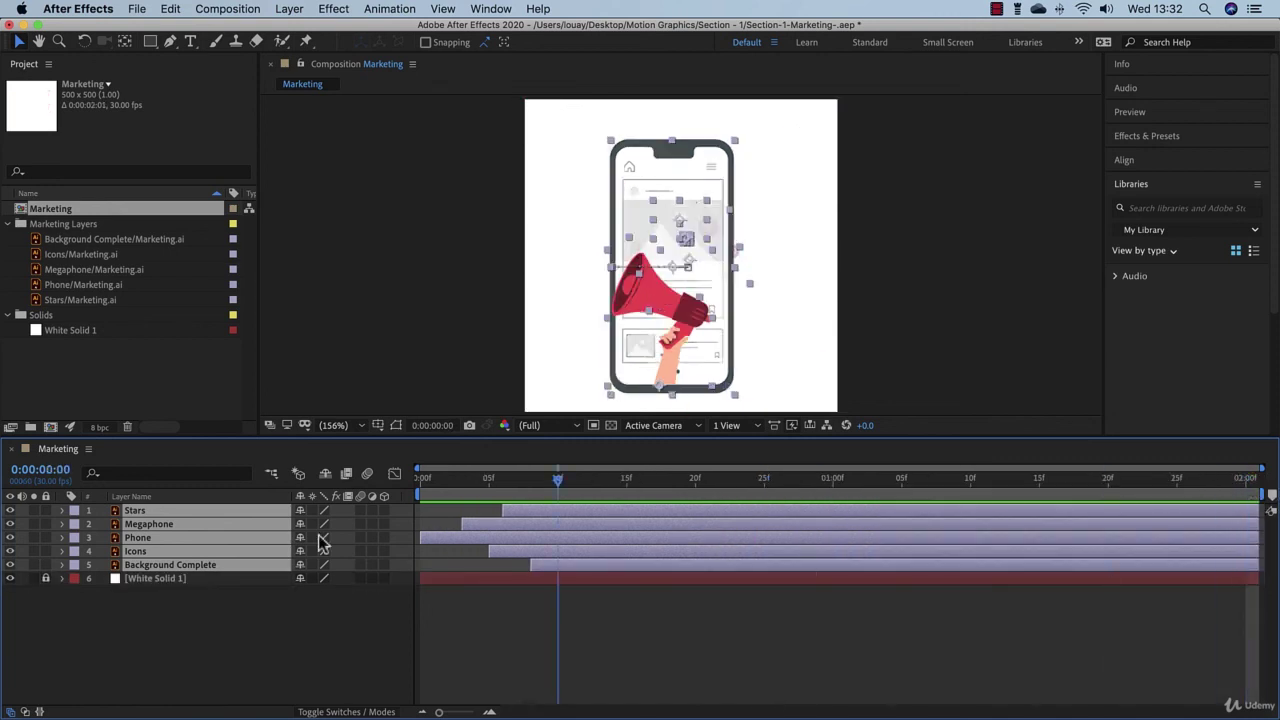
{"action": "left_click", "coordinate": [540, 657]}
{"action": "key", "text": "space"}
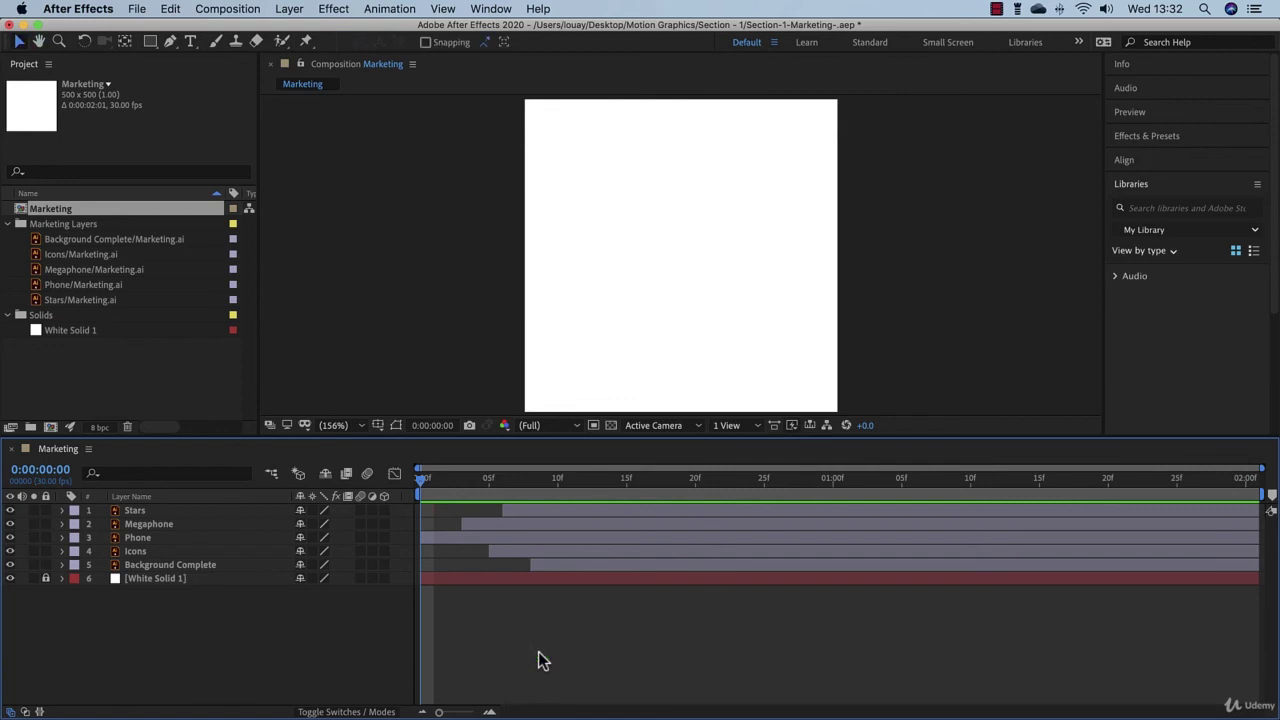